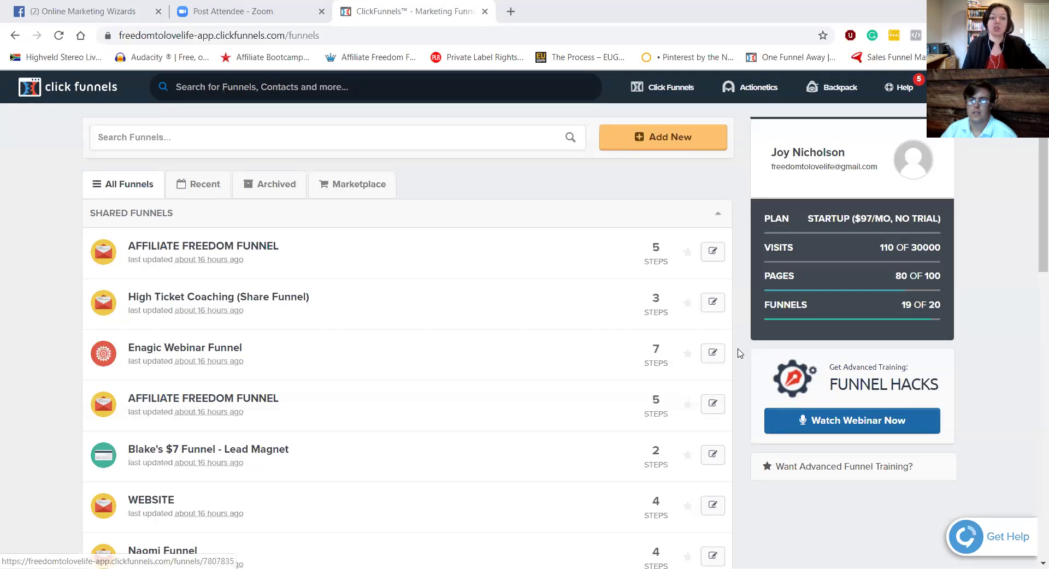
Step: Open the Build a Funnel dialog with Add New, reopening it after closing it once
scroll(353, 340, "down", 14)
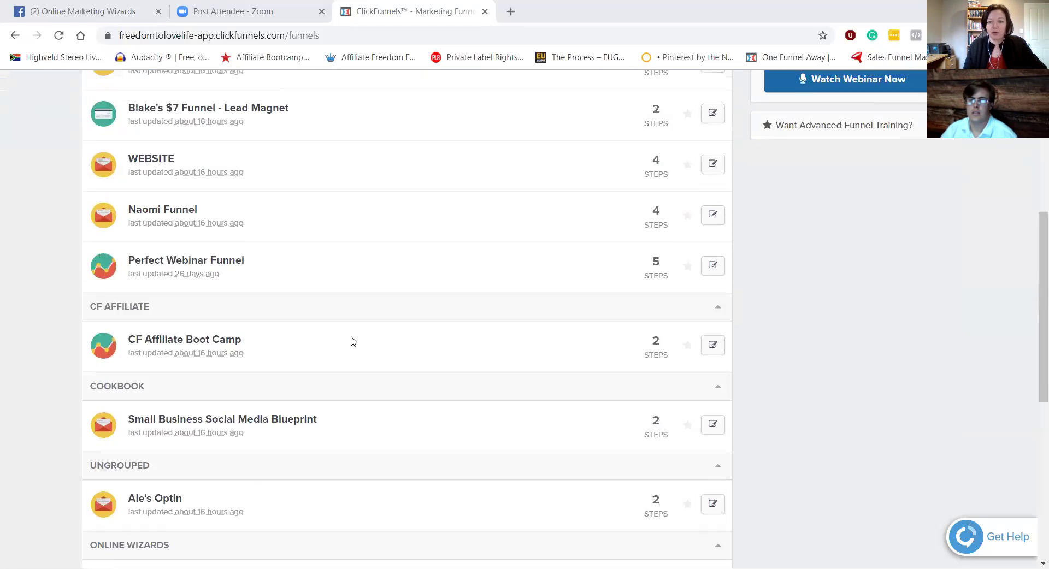
scroll(427, 361, "up", 14)
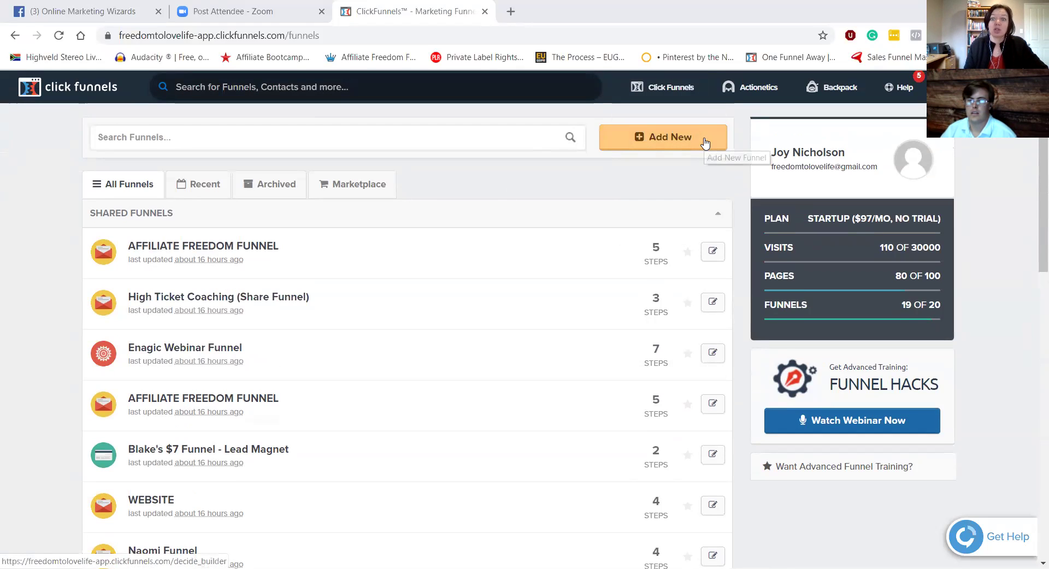
left_click(704, 143)
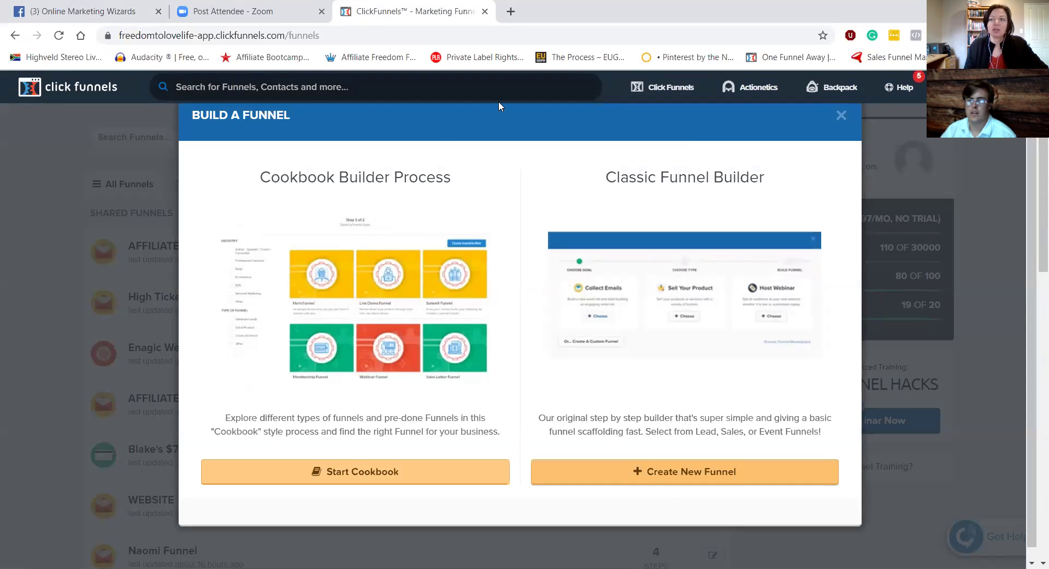
left_click(841, 115)
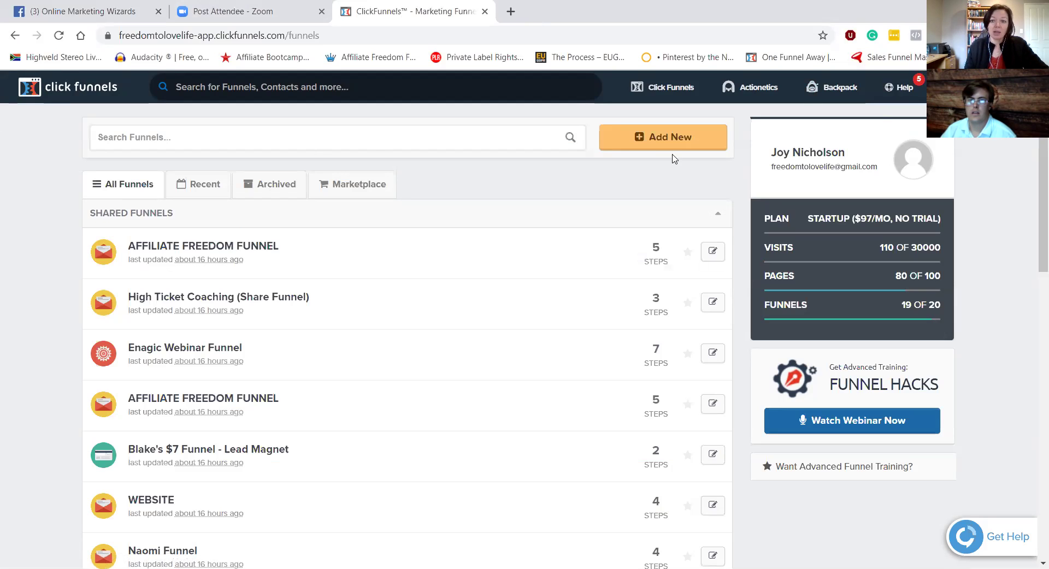
left_click(663, 139)
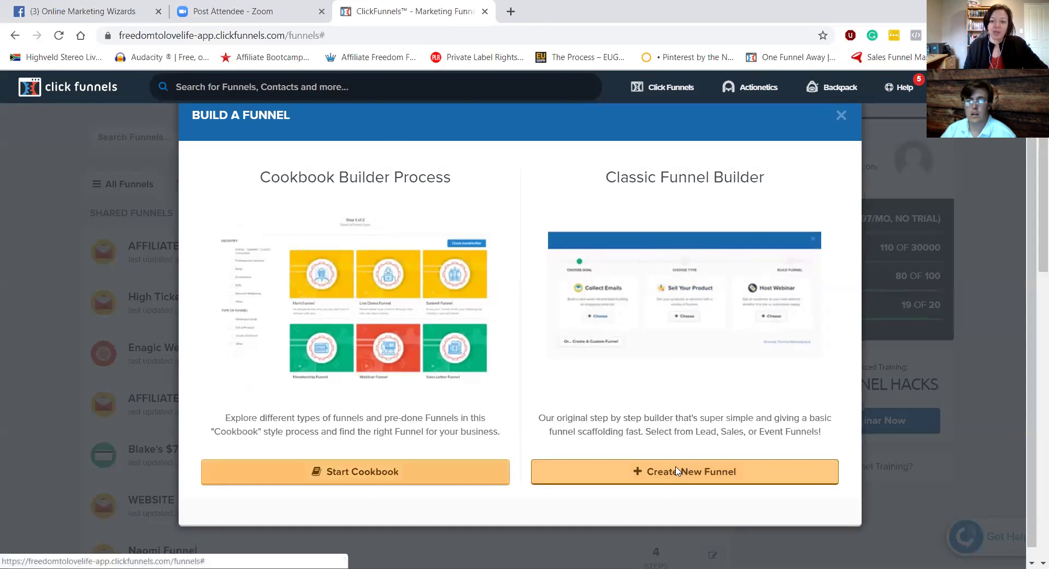
Step: Choose Create New Funnel under the Classic Funnel Builder
left_click(627, 473)
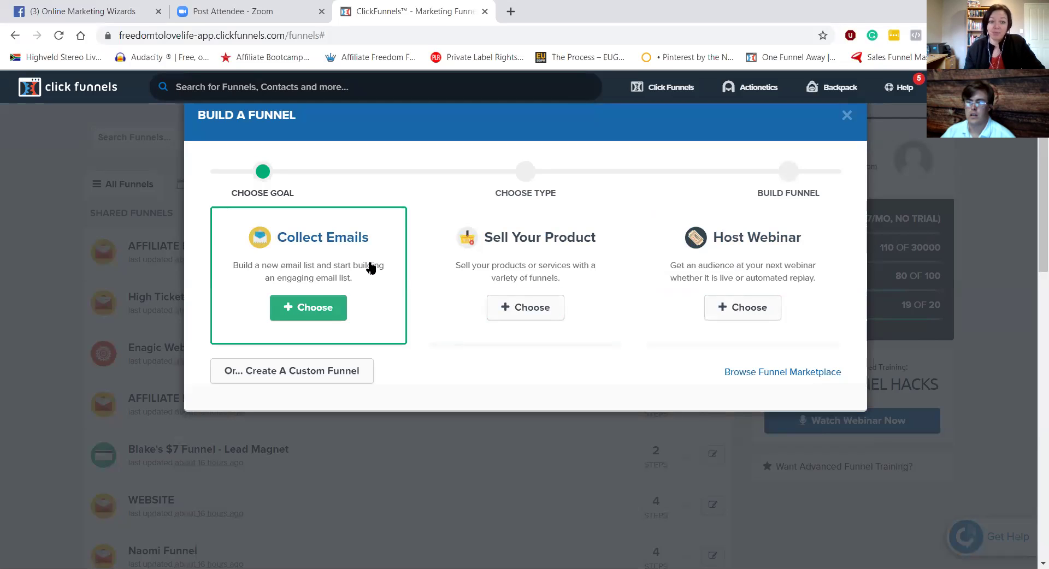
Step: Build a Collect Emails funnel named 'TEST PAGE OMW' without a group tag
left_click(303, 307)
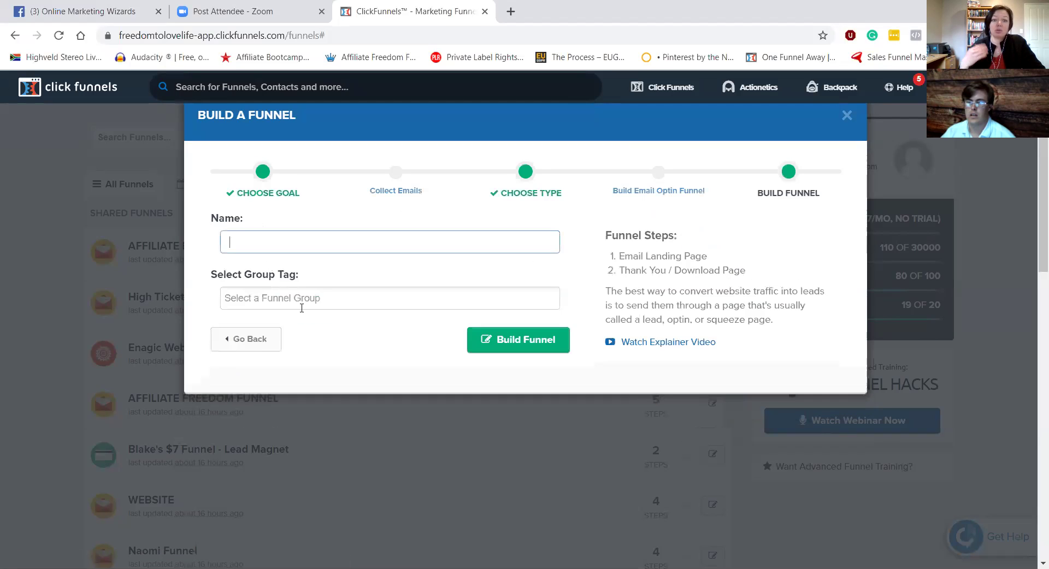
left_click(285, 236)
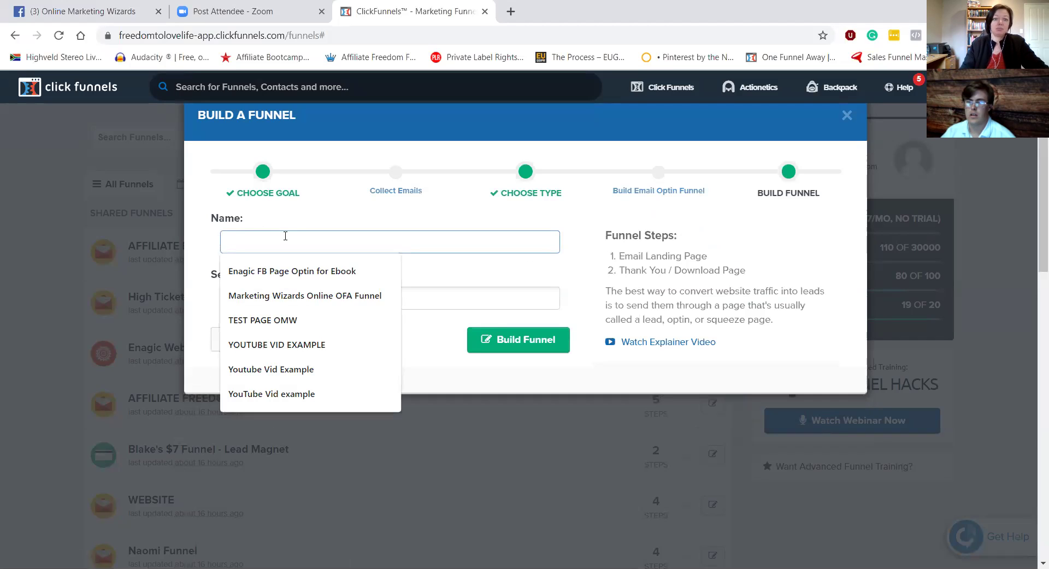
type("T")
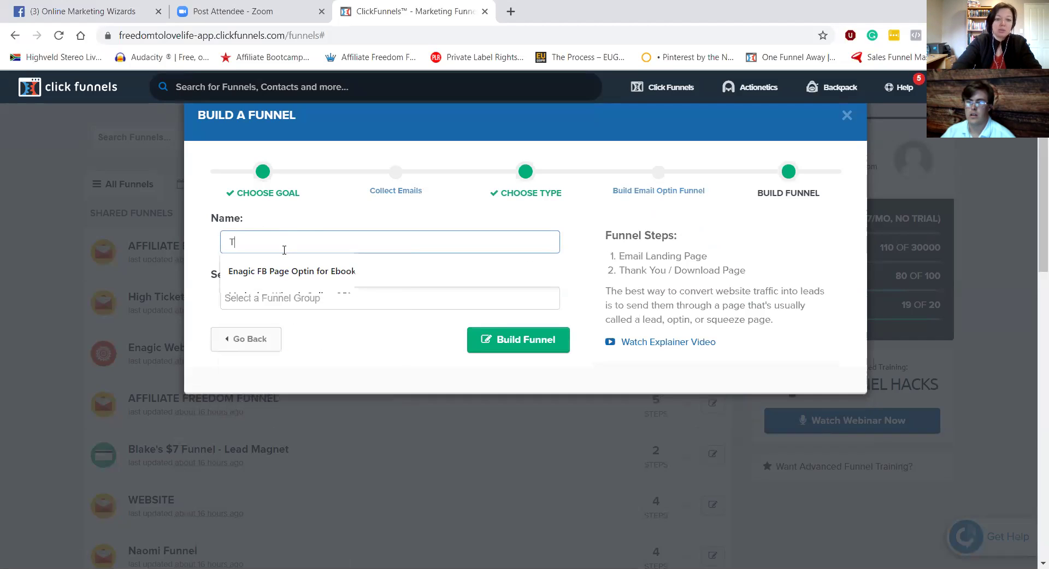
type("EST PAGE")
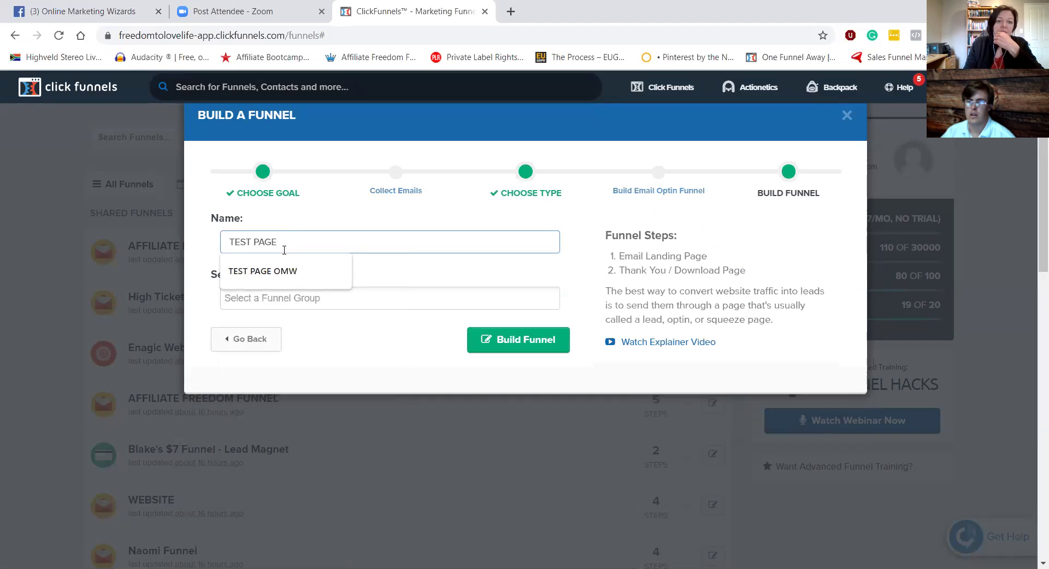
left_click(288, 269)
left_click(362, 297)
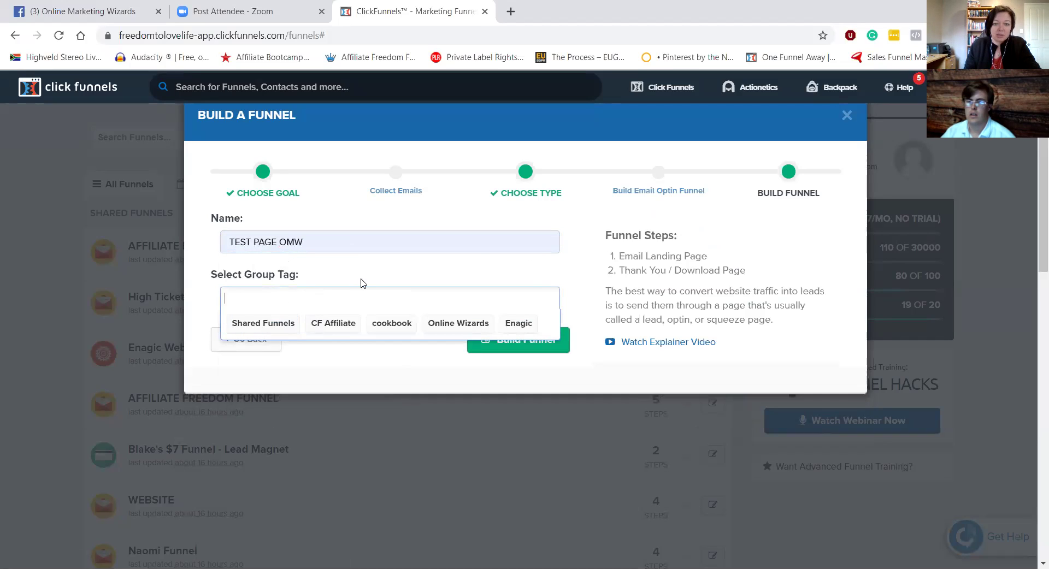
left_click(363, 281)
left_click(523, 346)
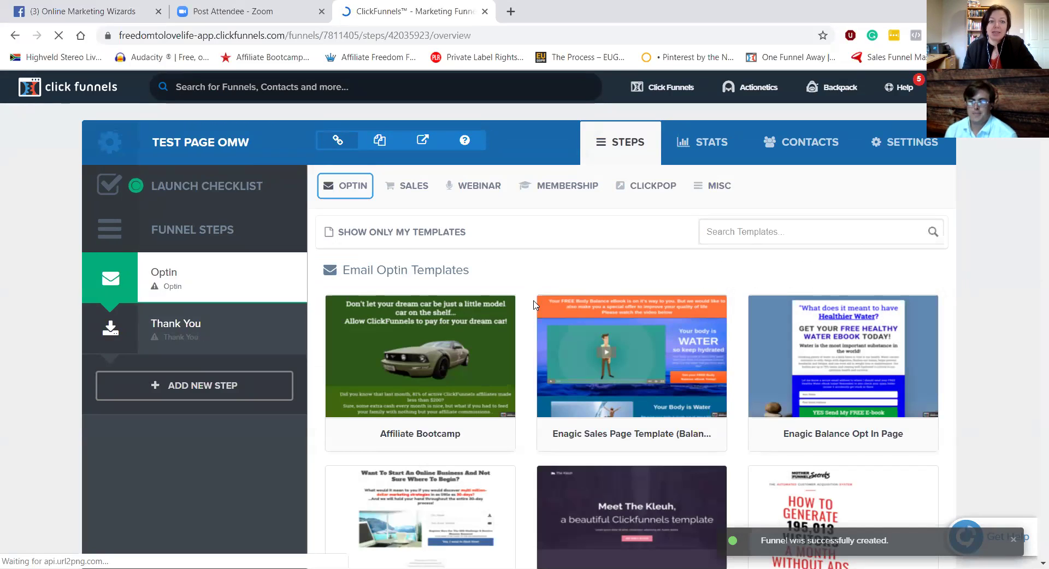
Step: Apply the Mother Funnel Squeeze Page 8 template to the Optin step and close the extra browser tab
scroll(525, 338, "down", 5)
scroll(628, 306, "down", 3)
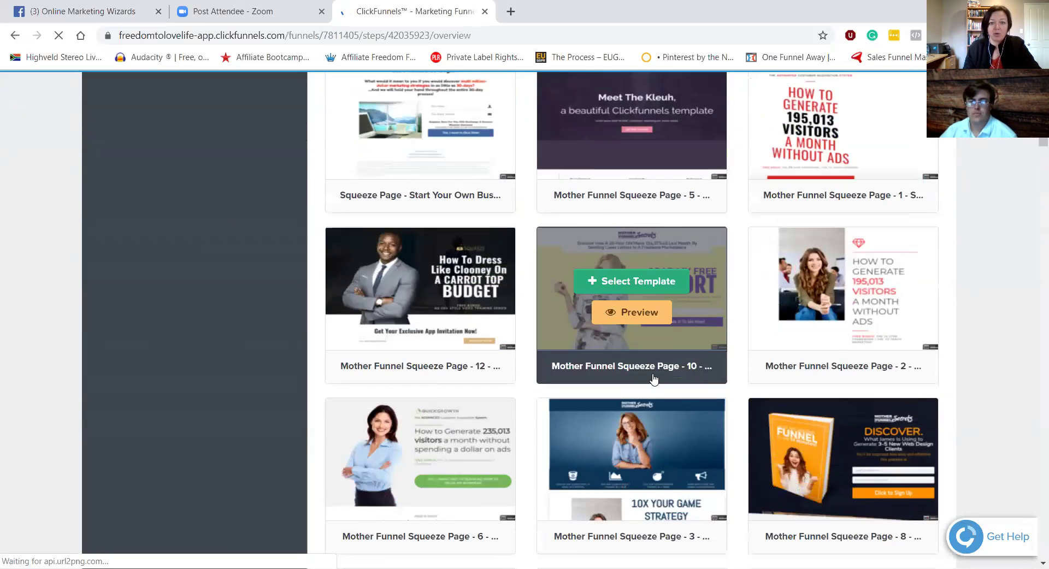
scroll(653, 375, "up", 8)
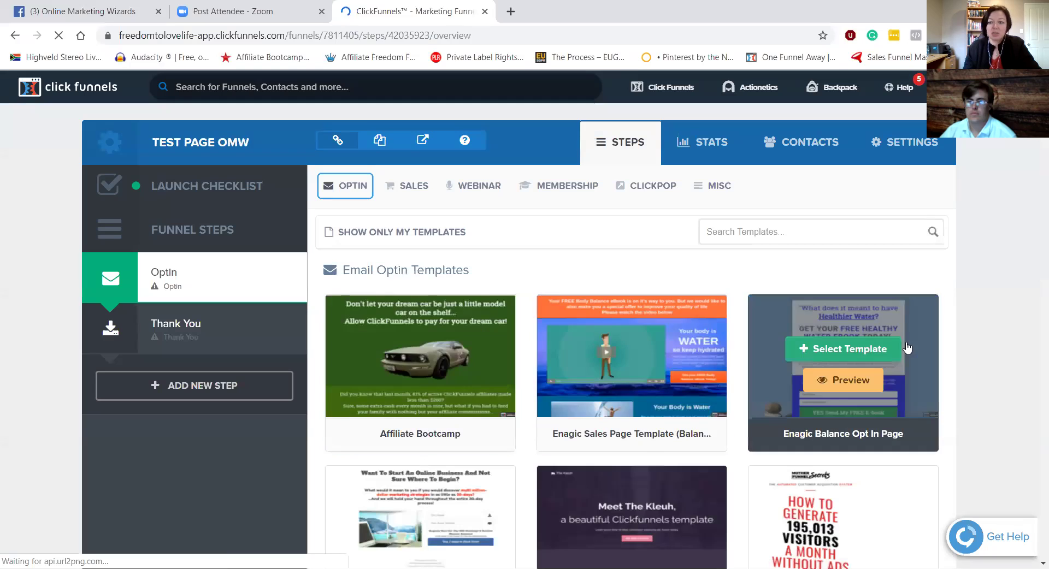
scroll(791, 341, "down", 6)
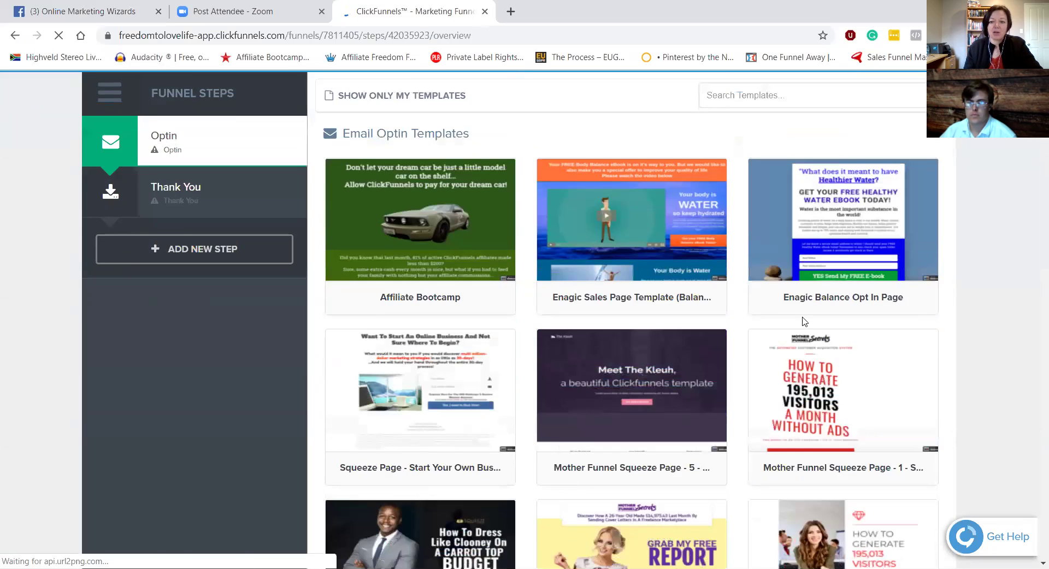
scroll(790, 342, "down", 3)
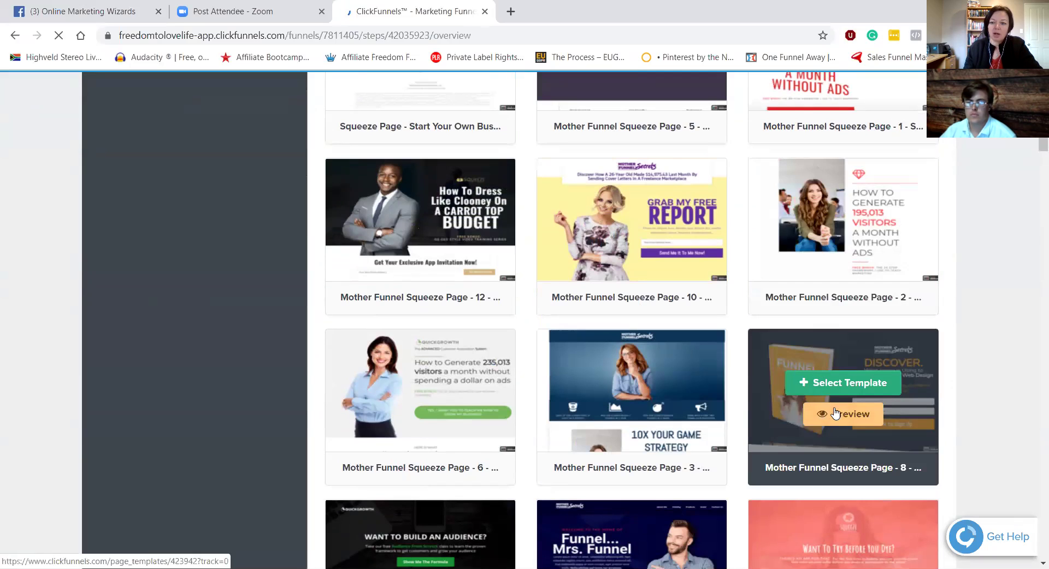
left_click(835, 390)
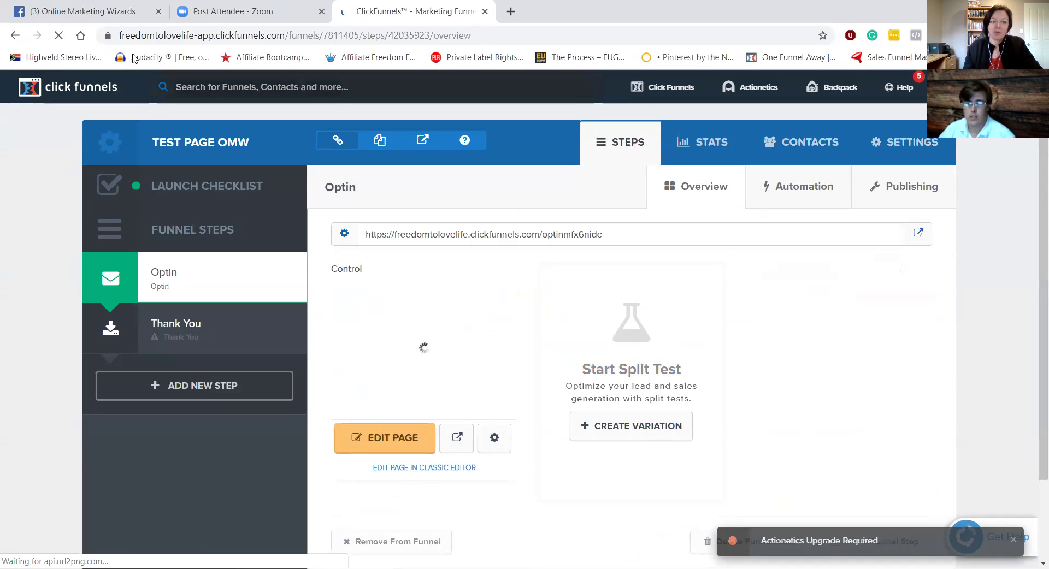
left_click(158, 12)
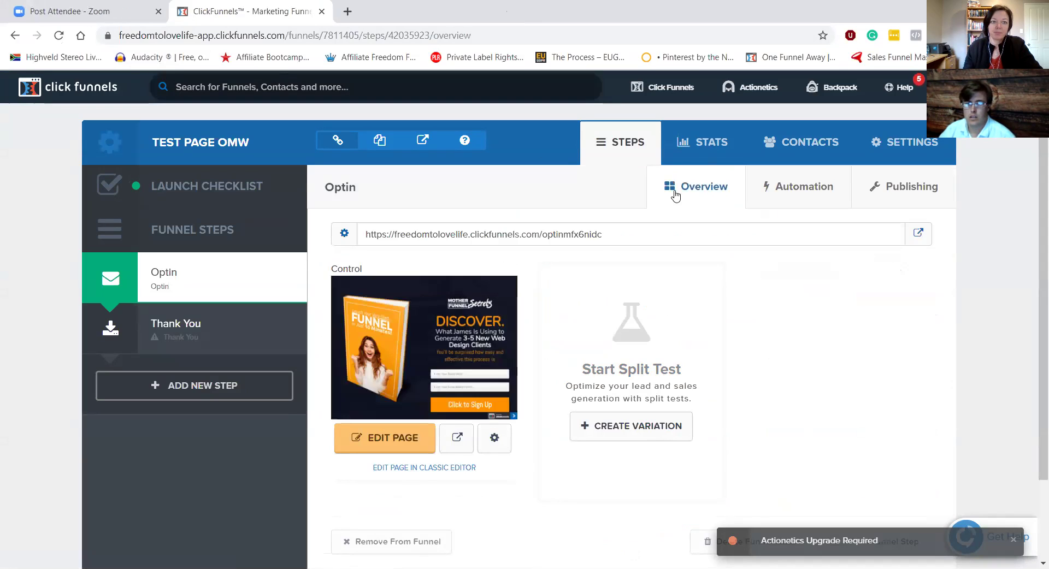
Step: Load the Optin page editor showing the DISCOVER. headline, ebook image and optin form
left_click(408, 444)
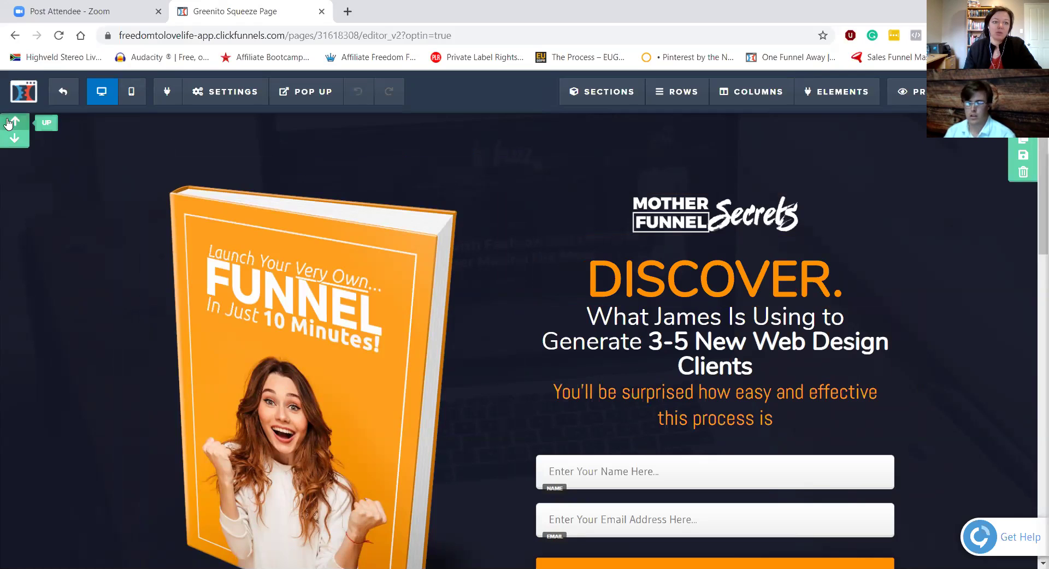
mouse_move(617, 91)
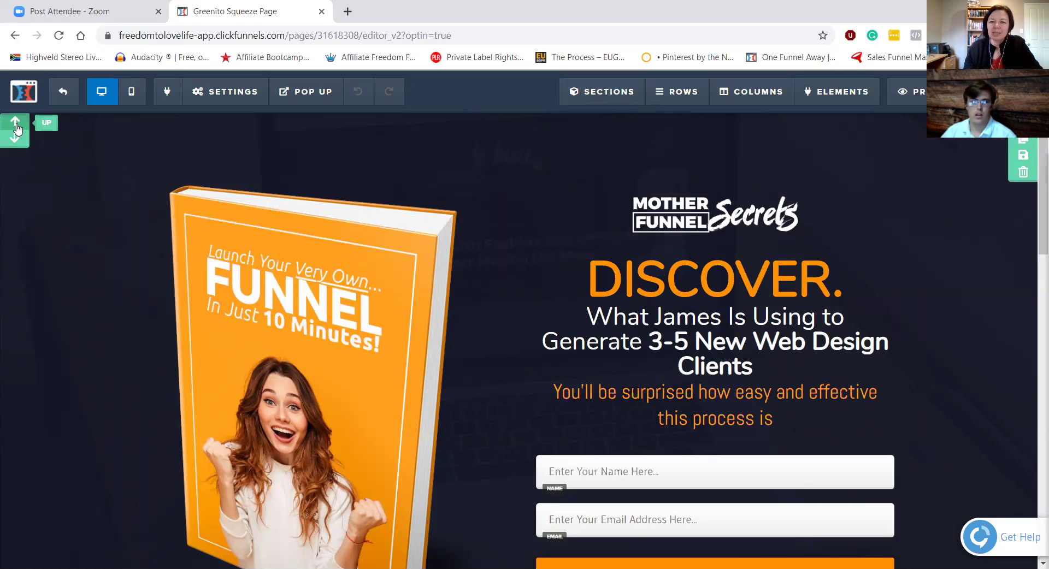
mouse_move(666, 97)
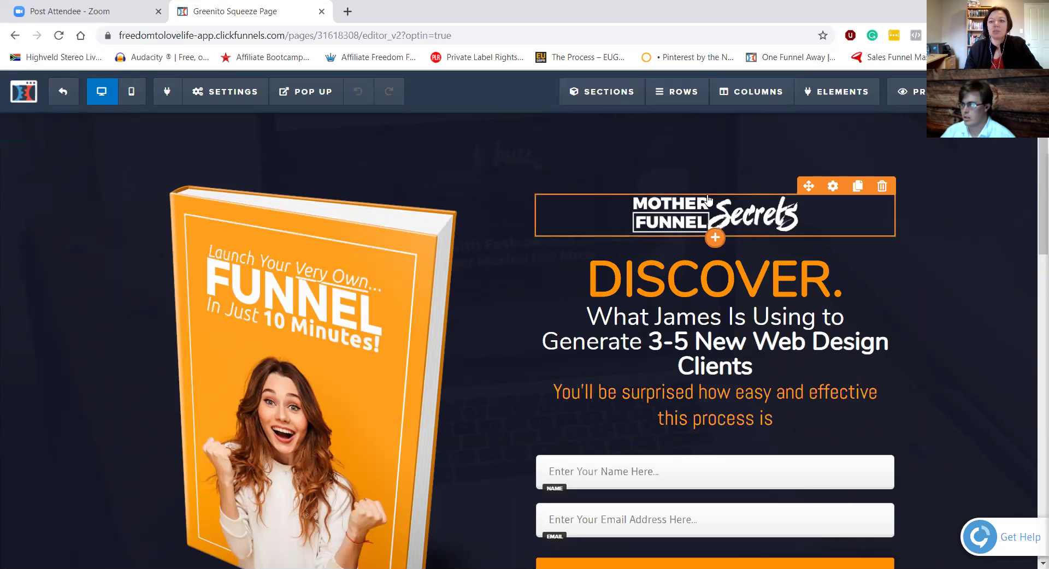
Step: Swap the ebook image for the white Mercedes car picture from the image library
left_click(761, 279)
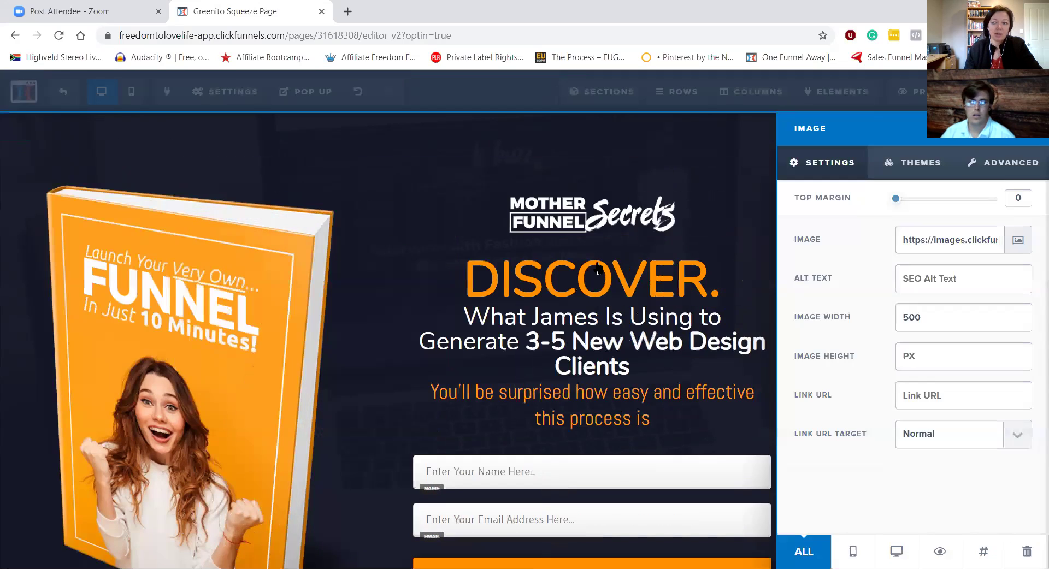
left_click(1017, 243)
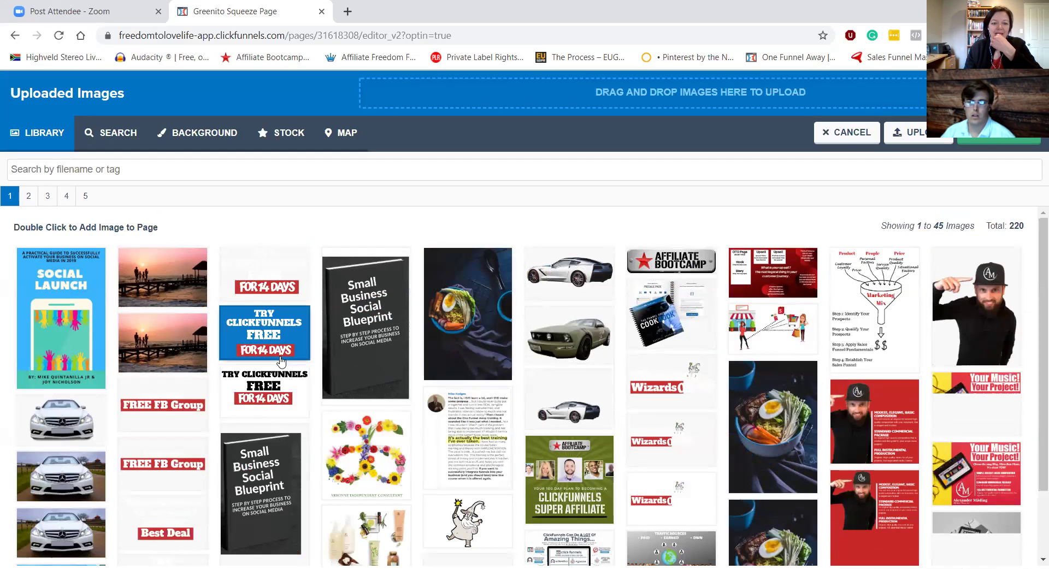
double_click(53, 428)
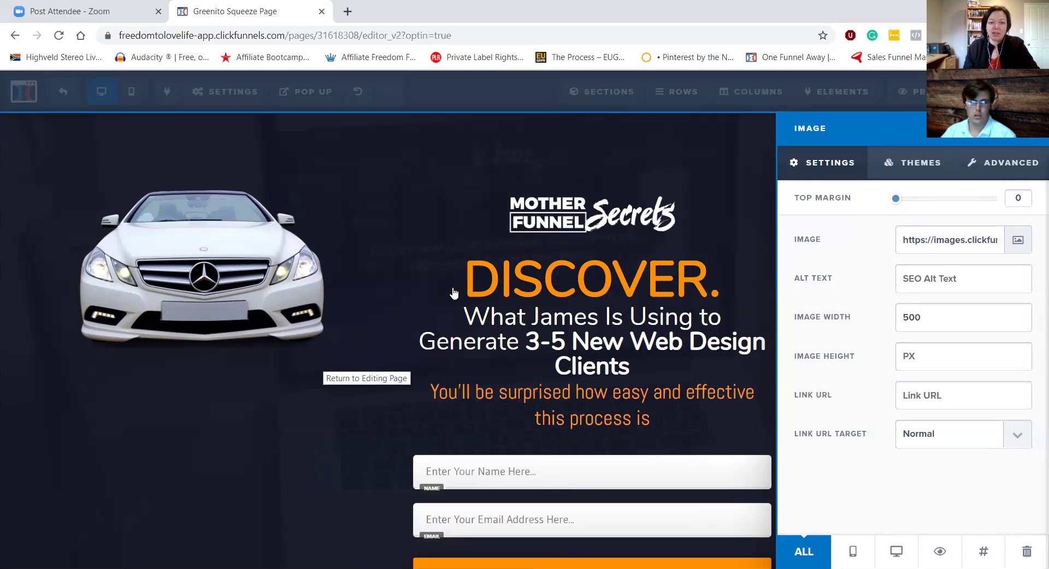
left_click(161, 279)
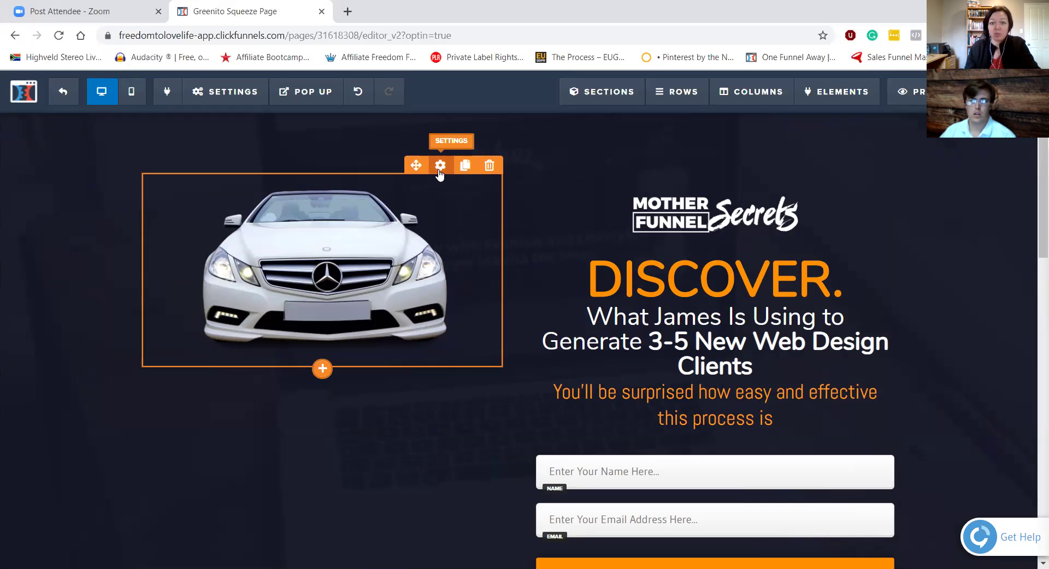
Step: Lower the car image with a top margin of about 100, then select the DISCOVER. headline text
left_click(440, 175)
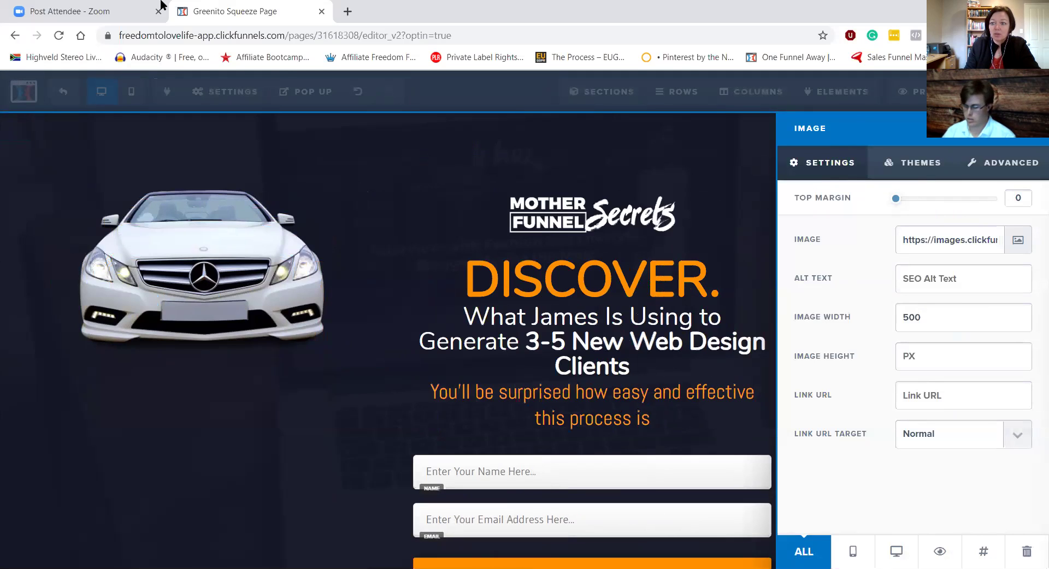
left_click_drag(895, 198, 1011, 181)
left_click(372, 260)
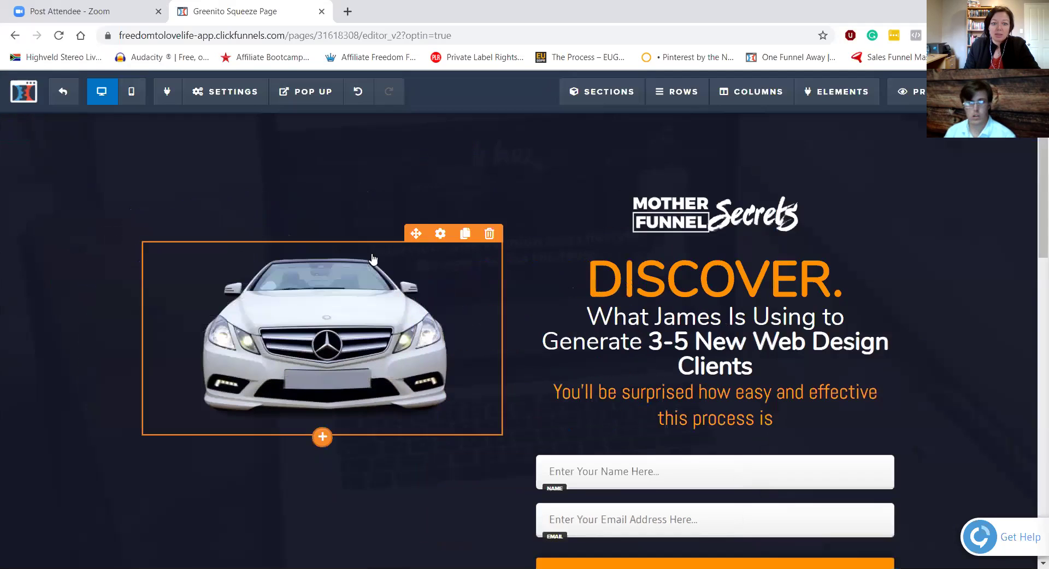
left_click(669, 287)
left_click_drag(831, 282, 568, 276)
Step: Retype the headline as 'Become an Affiliate', correcting the typos
type("Be")
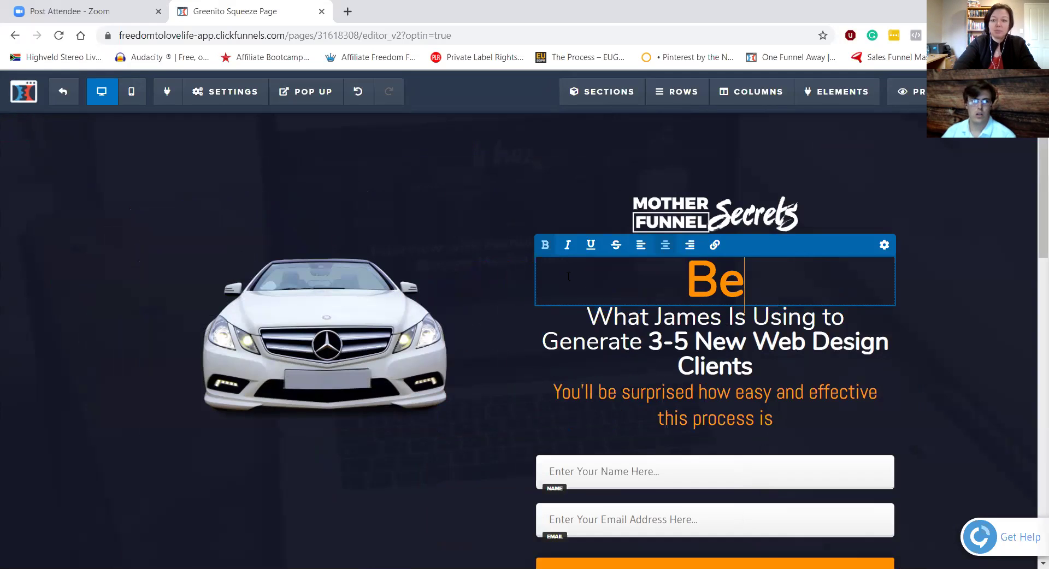
type("come an Affilitat")
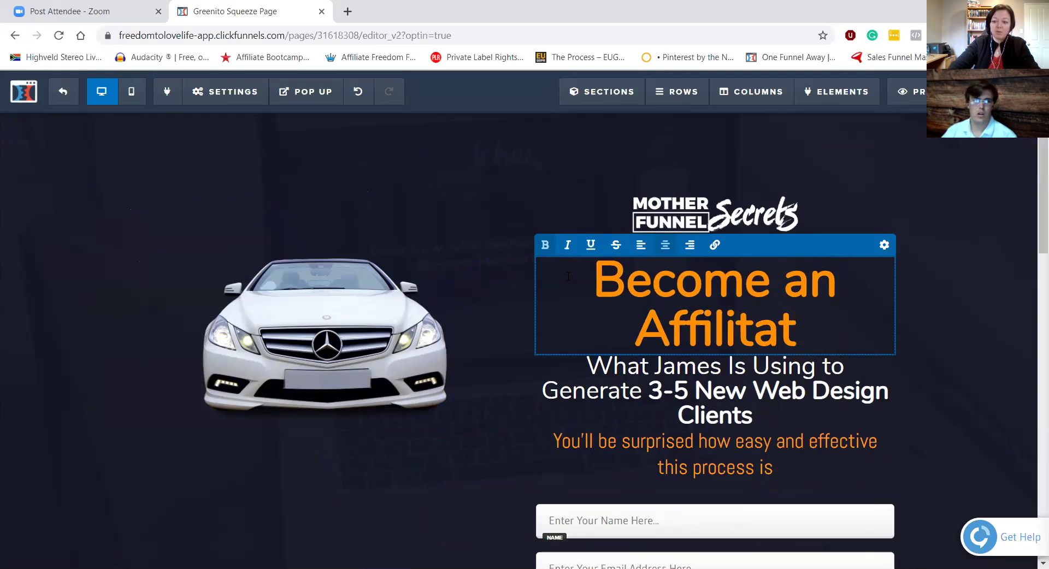
key("BackSpace")
type("ee")
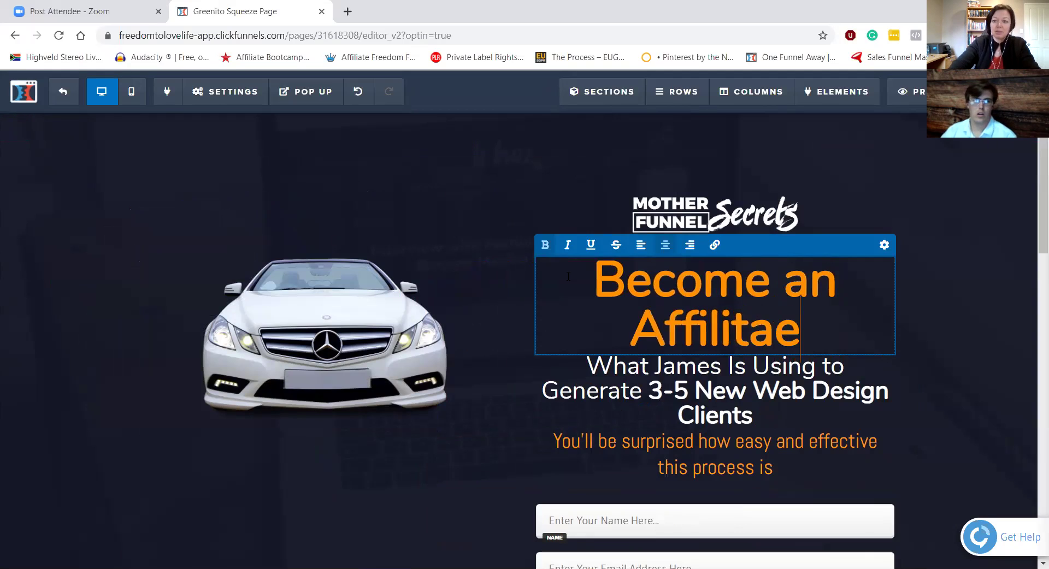
key("BackSpace")
type("\\")
key("BackSpace")
key("BackSpace")
key("BackSpace")
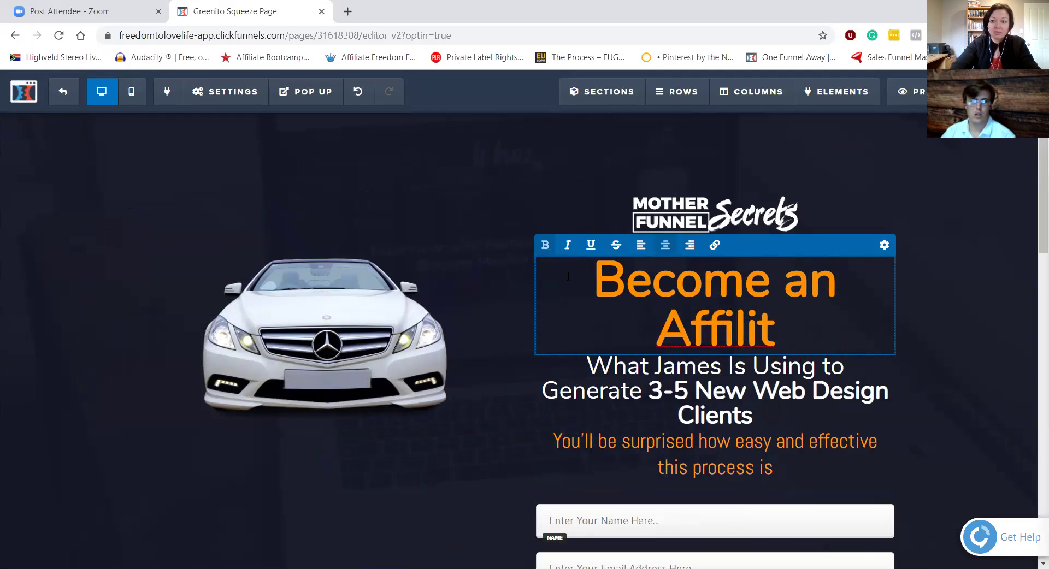
key("BackSpace")
key("BackSpace")
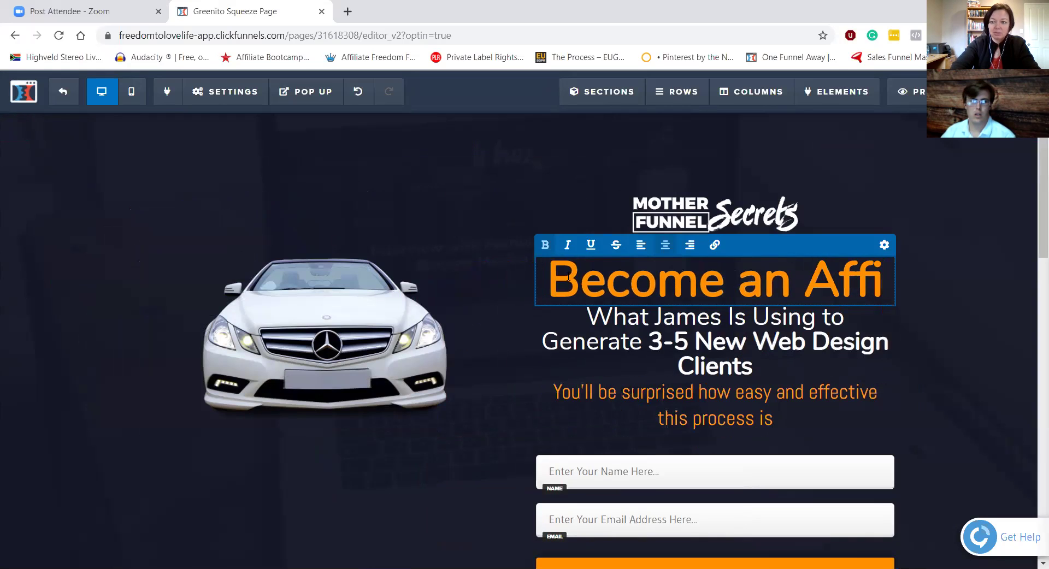
type("liate")
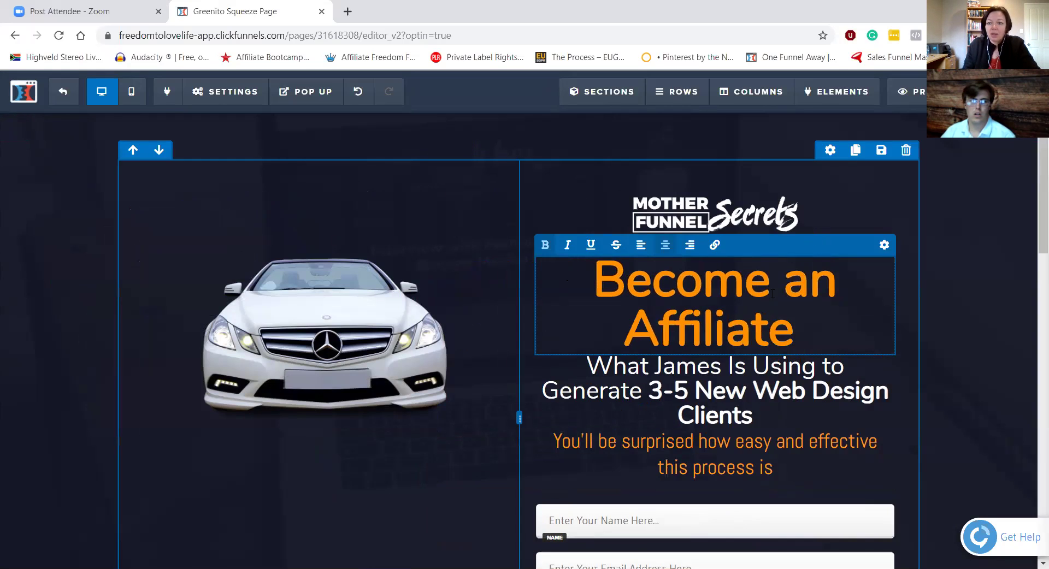
Step: Change the headline's text colour from orange to white
left_click(883, 245)
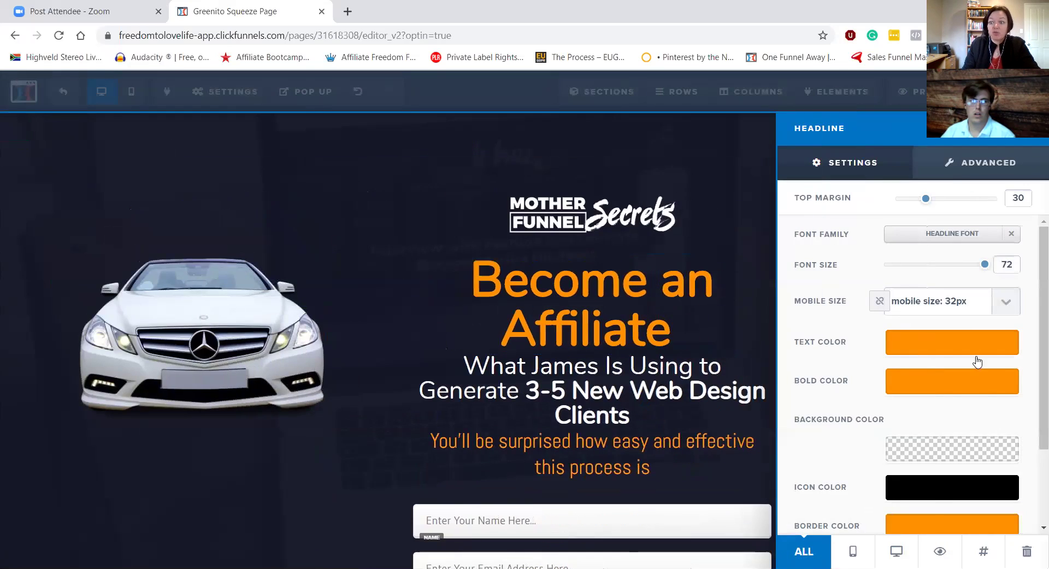
left_click(970, 353)
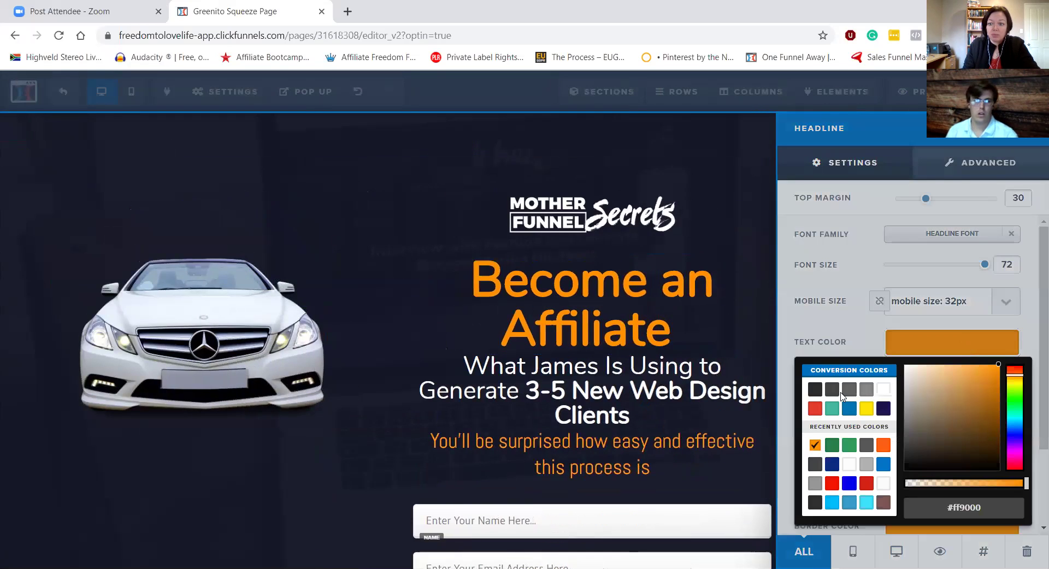
left_click(884, 390)
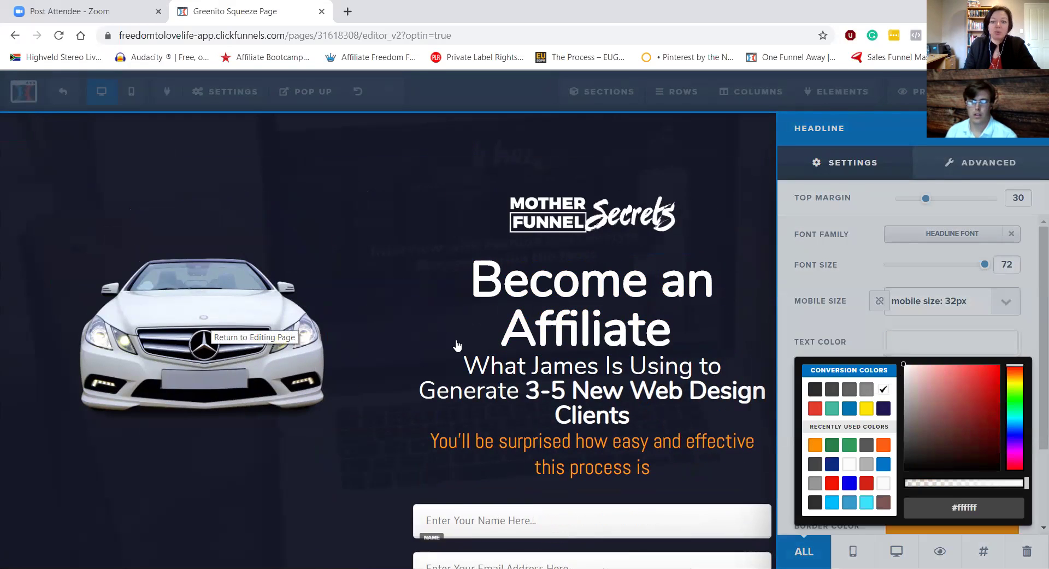
left_click(697, 448)
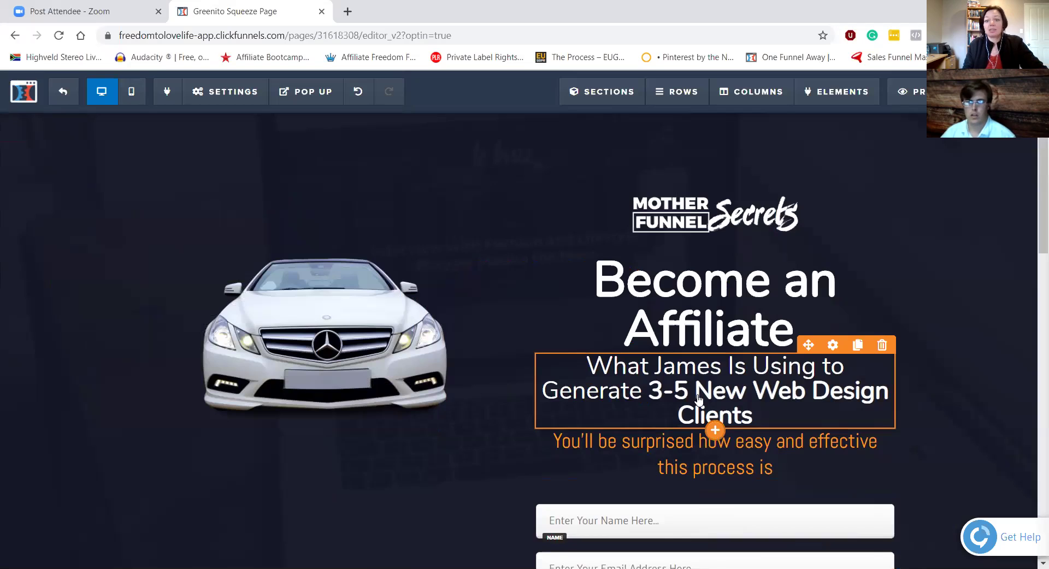
scroll(691, 396, "down", 2)
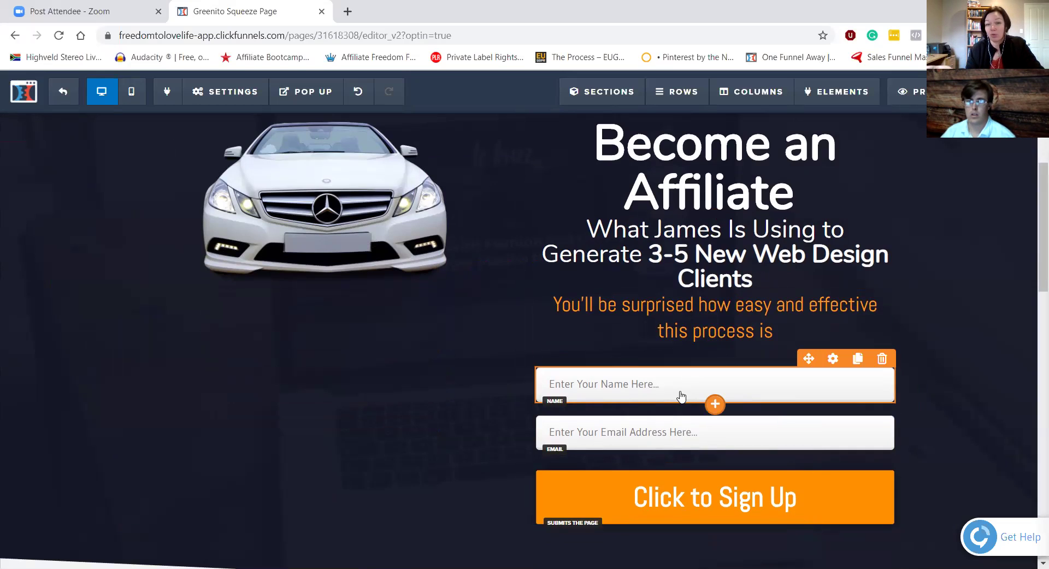
left_click(832, 361)
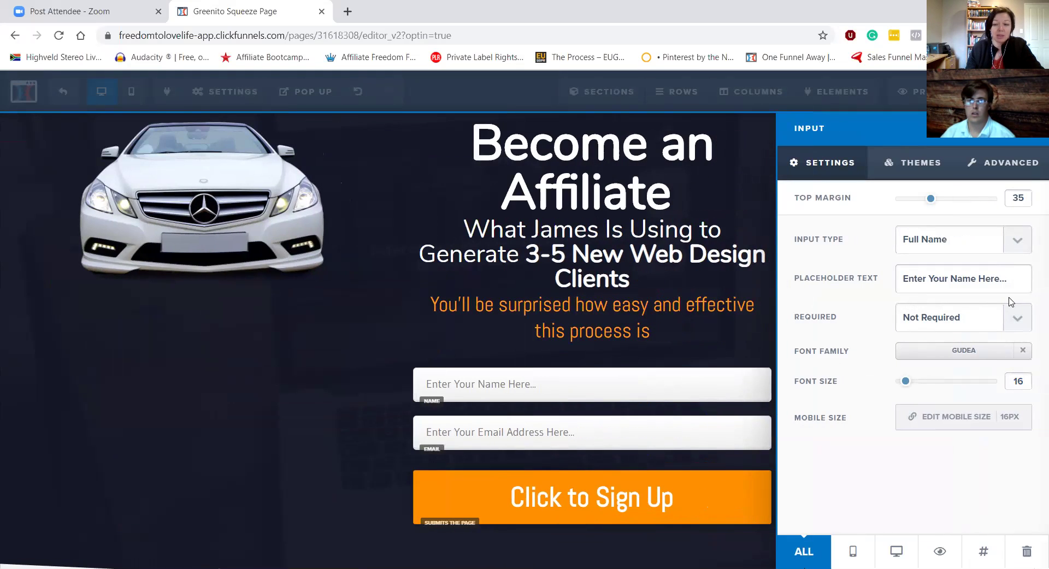
Step: Replace the name field's placeholder with 'PUT YOUR NAME', keeping input type Full Name
left_click(1008, 257)
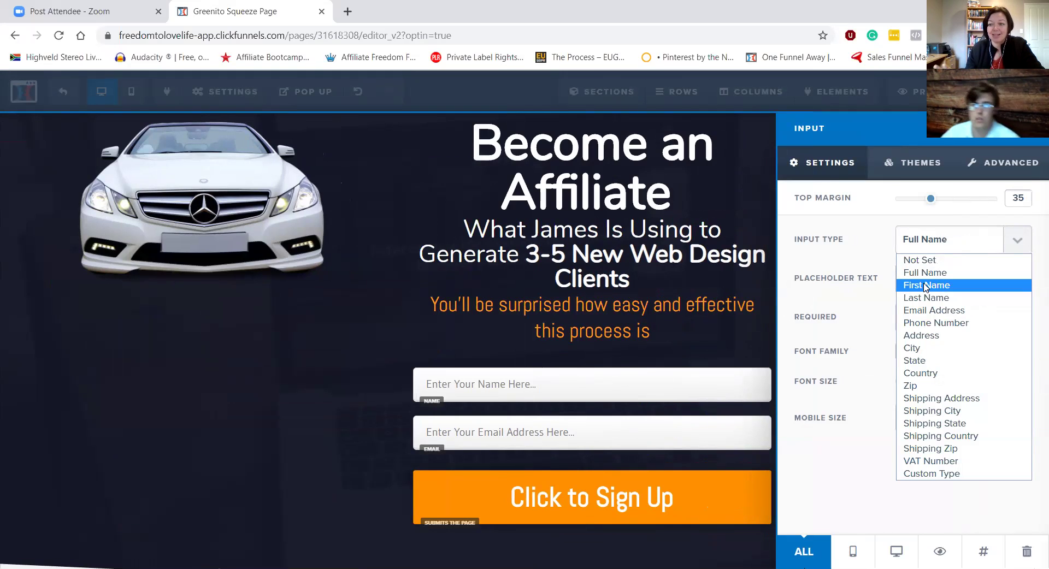
left_click(675, 349)
left_click(657, 355)
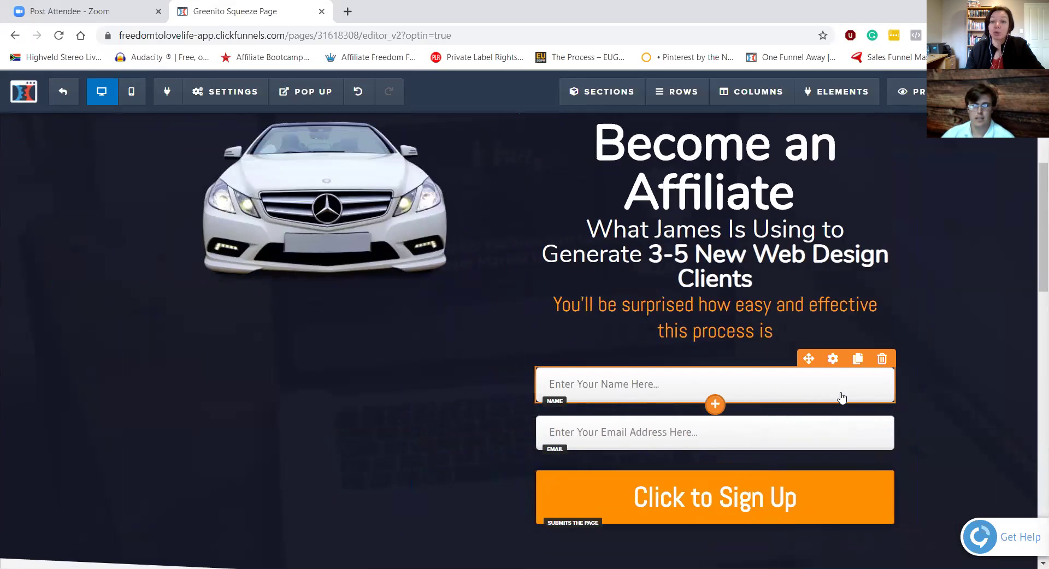
left_click(831, 360)
left_click(959, 249)
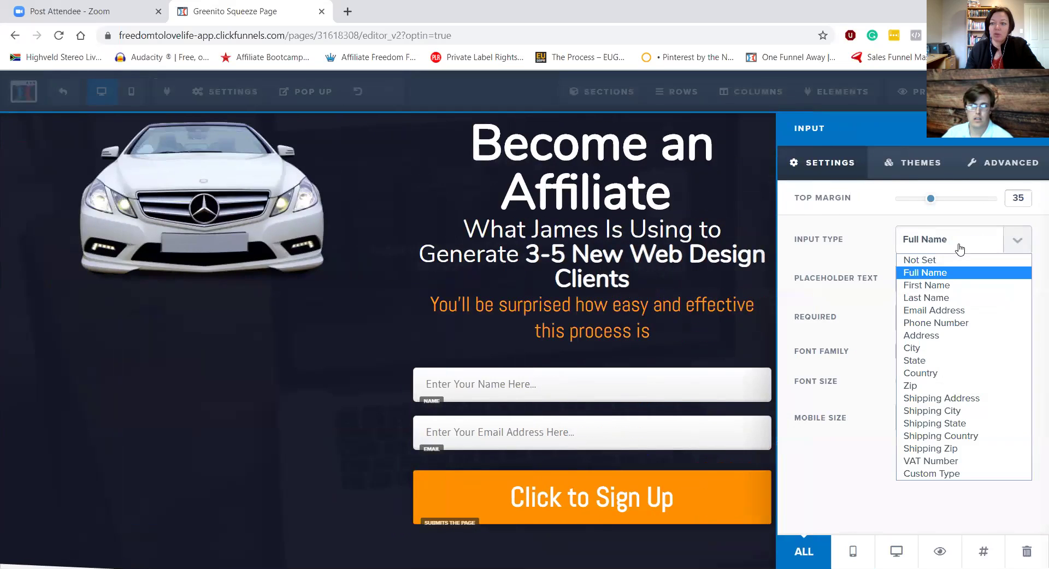
left_click(925, 273)
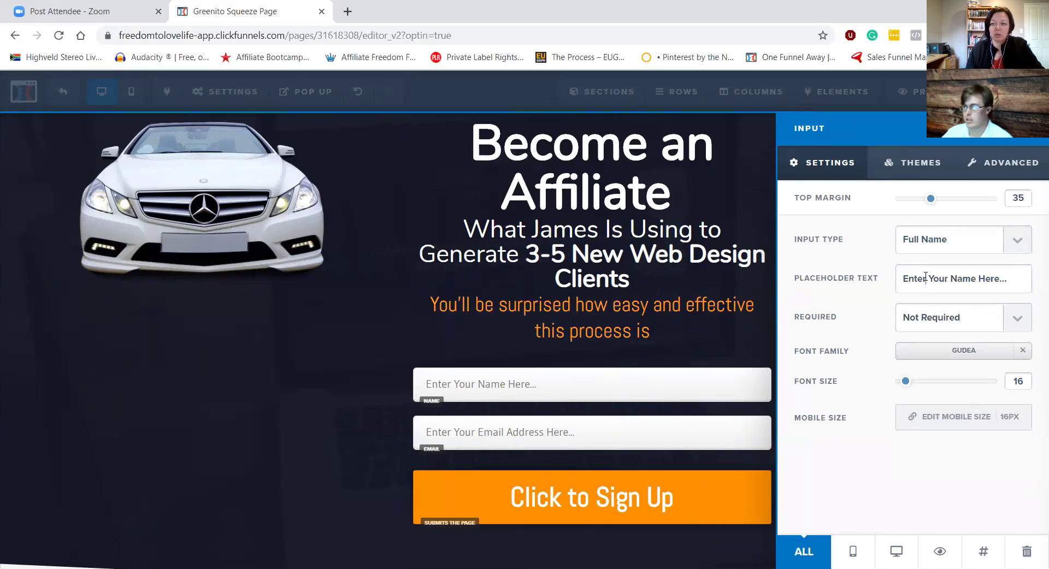
left_click_drag(900, 279, 1032, 264)
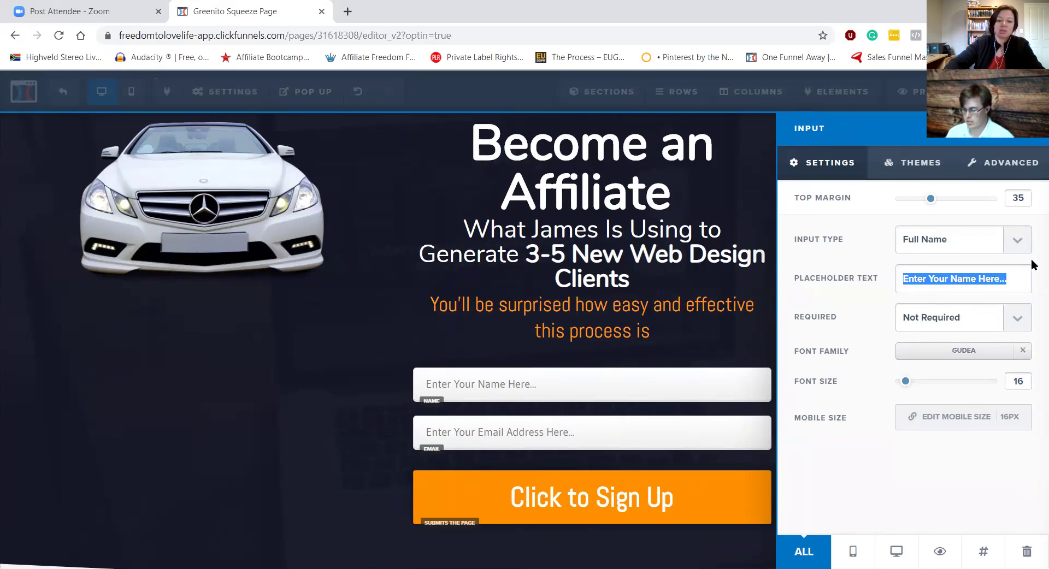
type("PUT YOUR NAME")
left_click(533, 447)
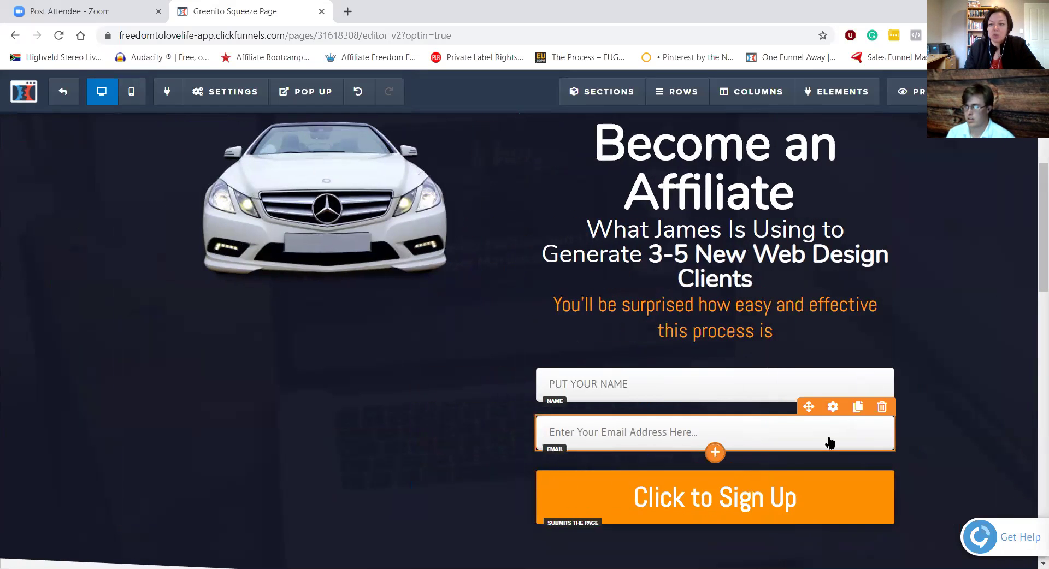
Step: Overwrite the email input's placeholder text with 'PUT YOUR EMAIL', fixing the typo, and close its settings
left_click(832, 407)
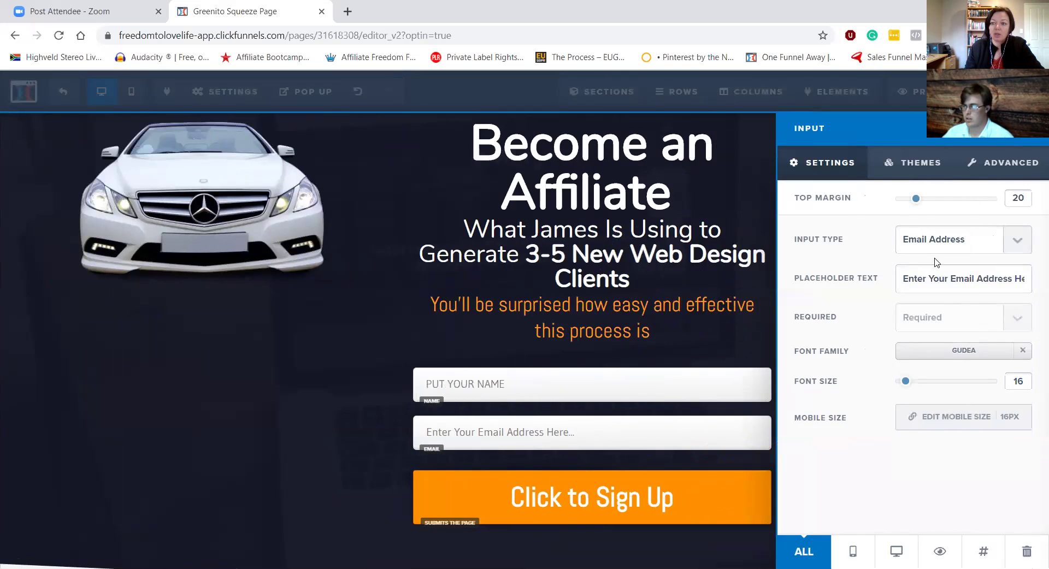
left_click(938, 279)
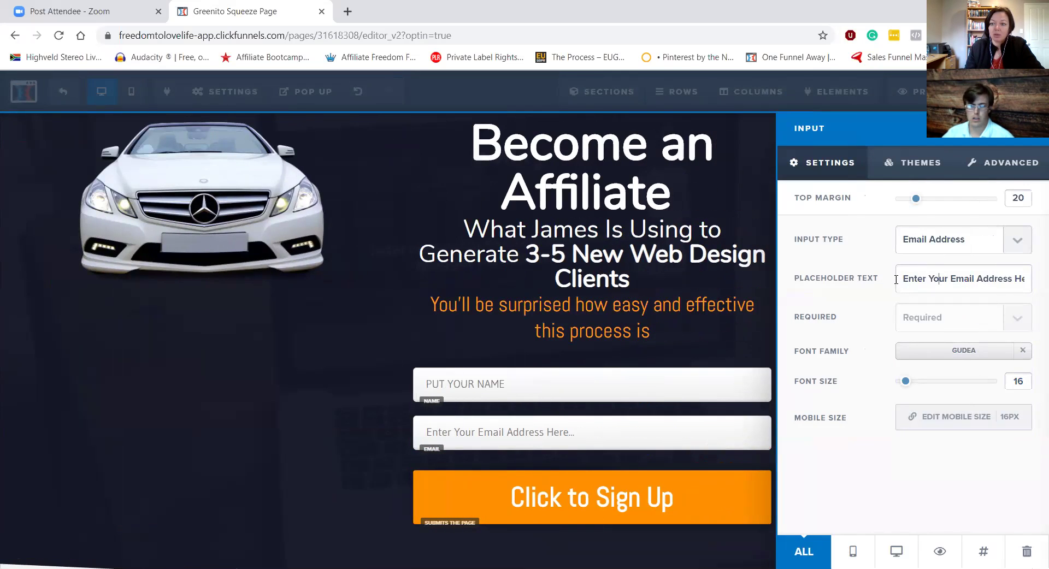
left_click_drag(895, 279, 974, 291)
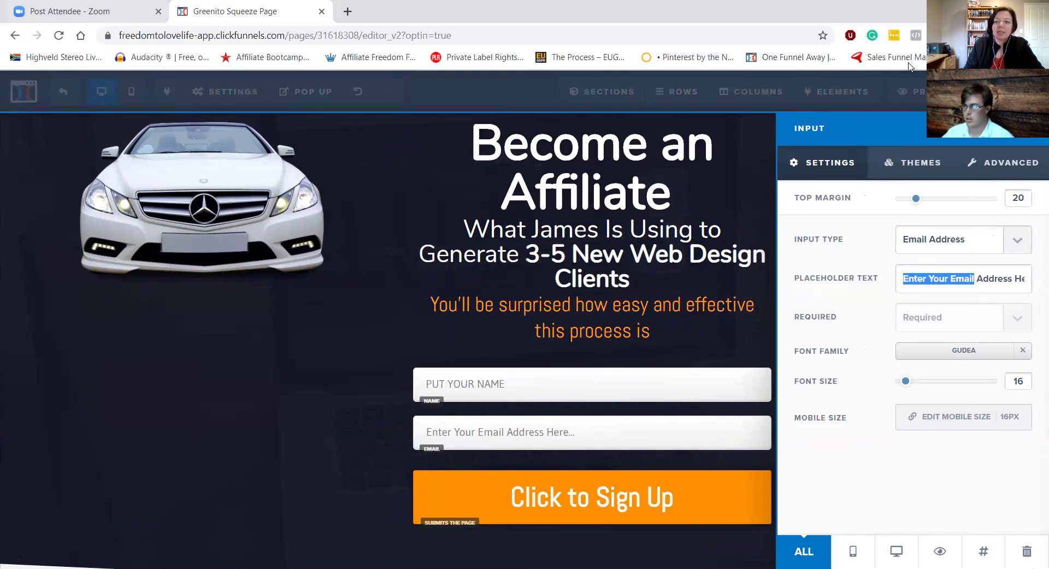
left_click(971, 280)
left_click_drag(905, 280, 1034, 284)
type("PUT")
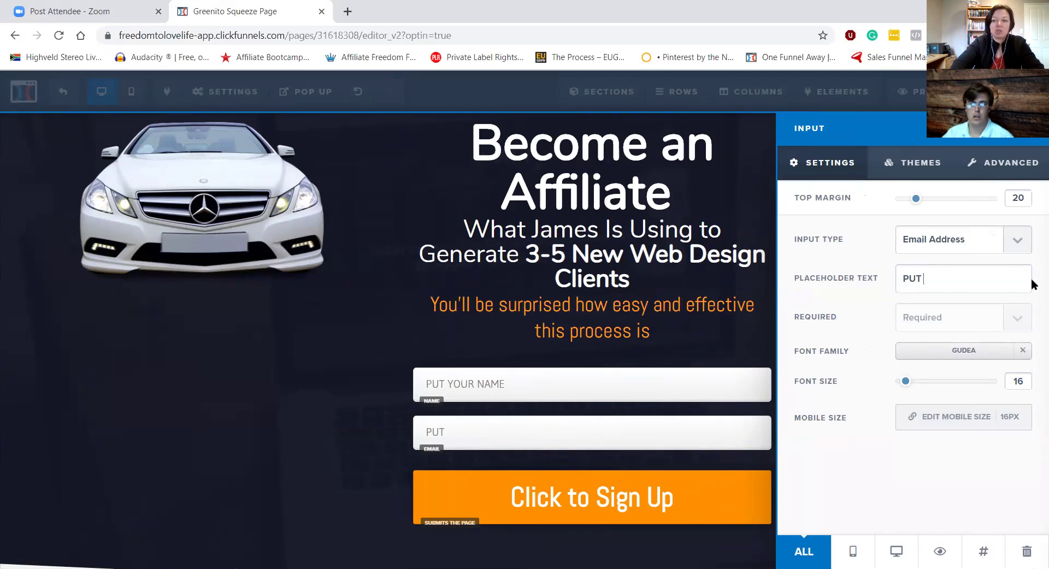
type(" YOUR EMIAL")
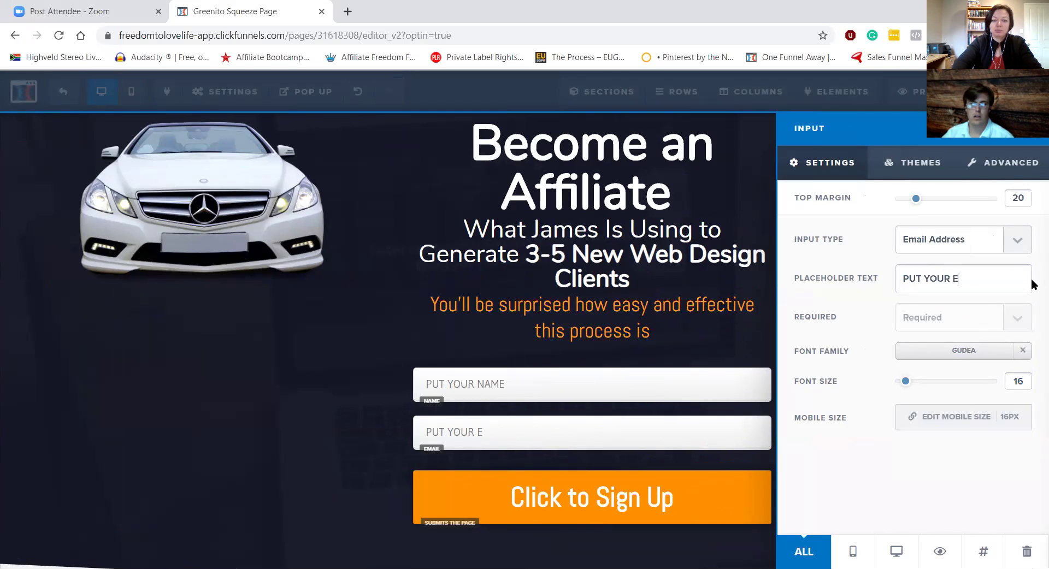
key("BackSpace")
key("BackSpace")
key("BackSpace")
type("AL")
key("BackSpace")
type("IL")
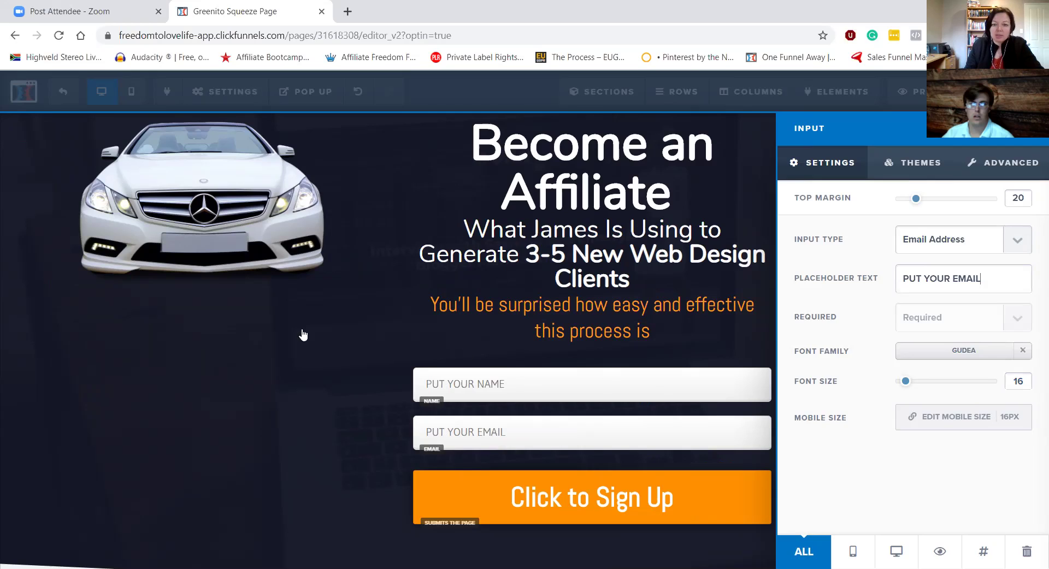
left_click(299, 335)
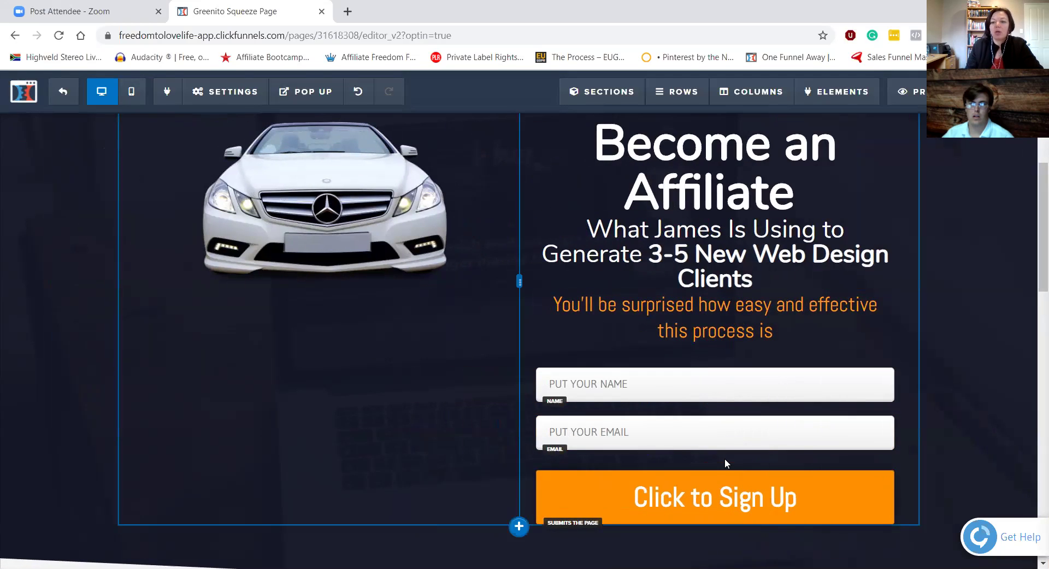
mouse_move(721, 418)
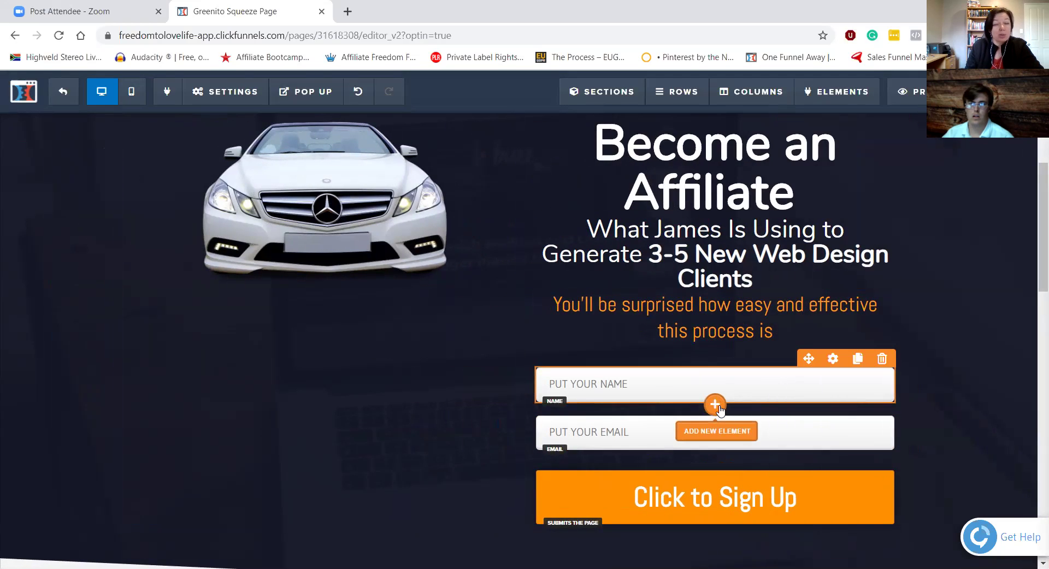
left_click(718, 408)
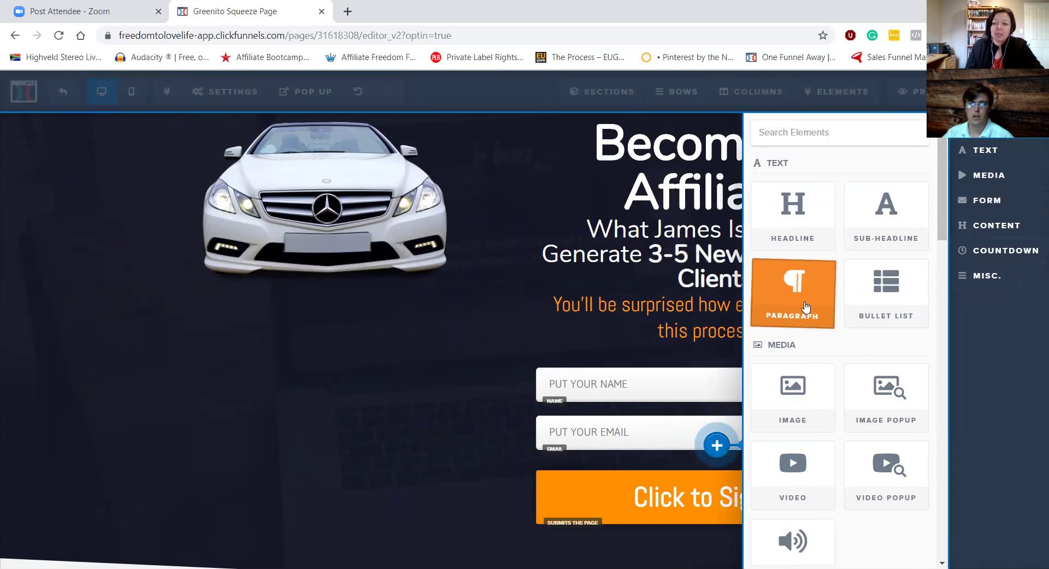
scroll(826, 295, "down", 3)
scroll(798, 328, "down", 3)
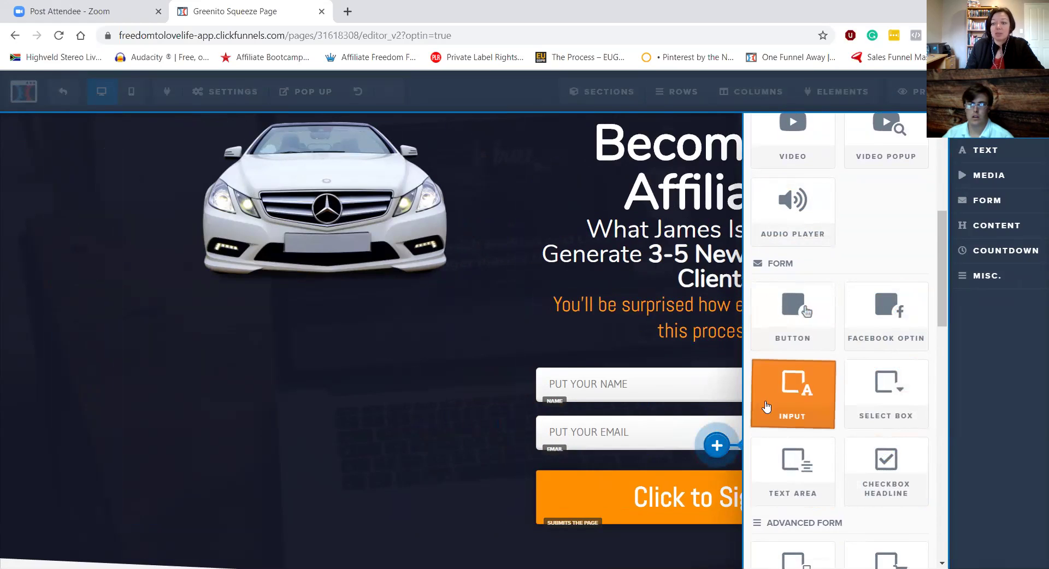
left_click(785, 409)
scroll(709, 445, "down", 3)
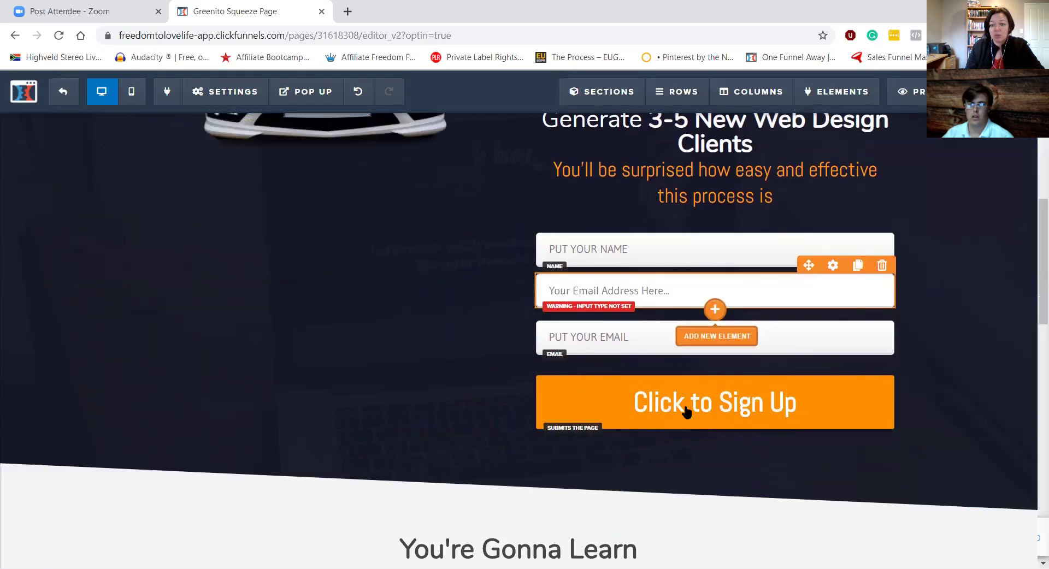
left_click(881, 263)
left_click(597, 117)
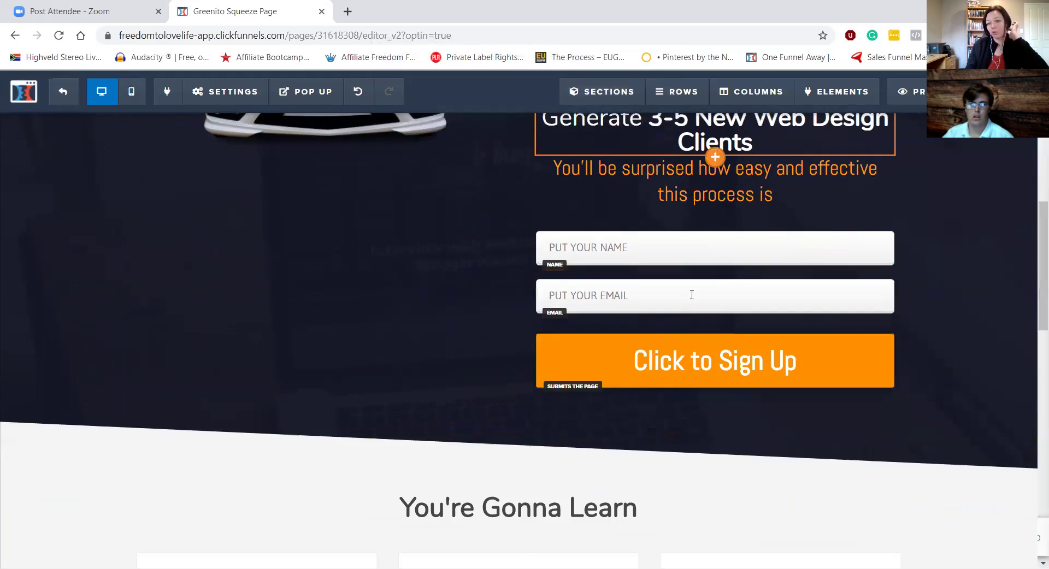
scroll(784, 390, "up", 1)
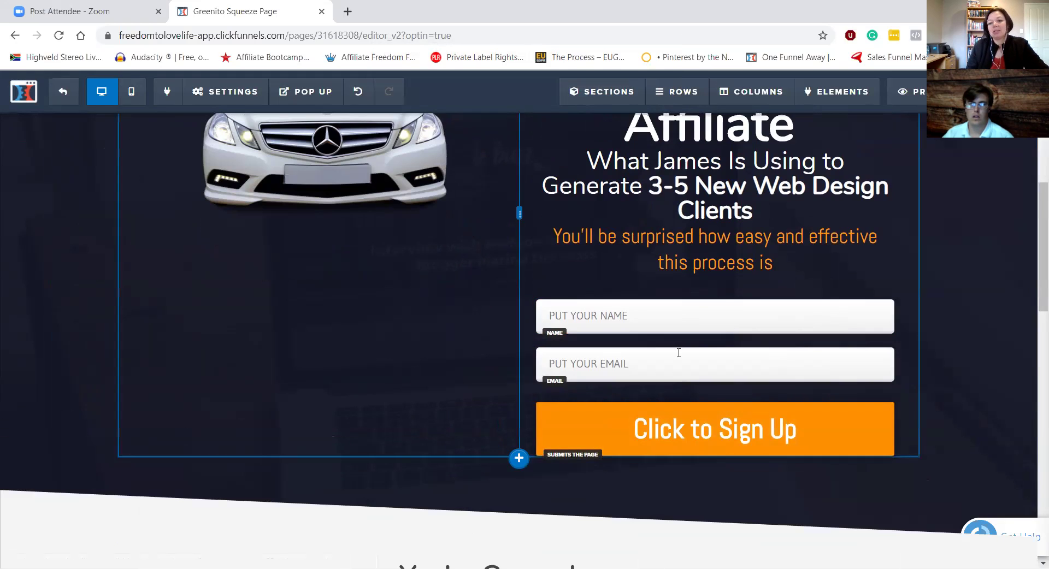
scroll(693, 354, "up", 2)
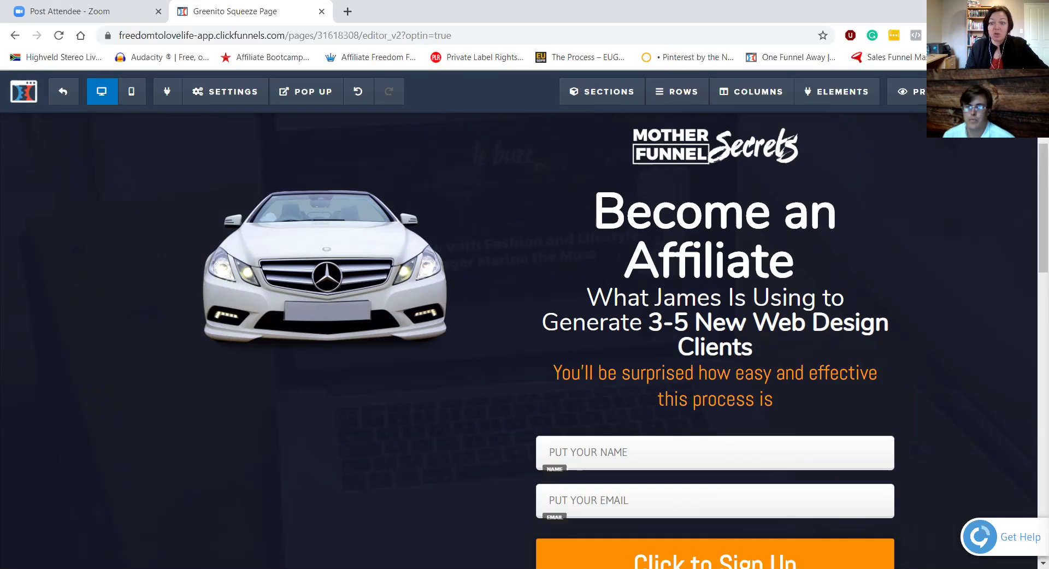
scroll(1009, 470, "down", 3)
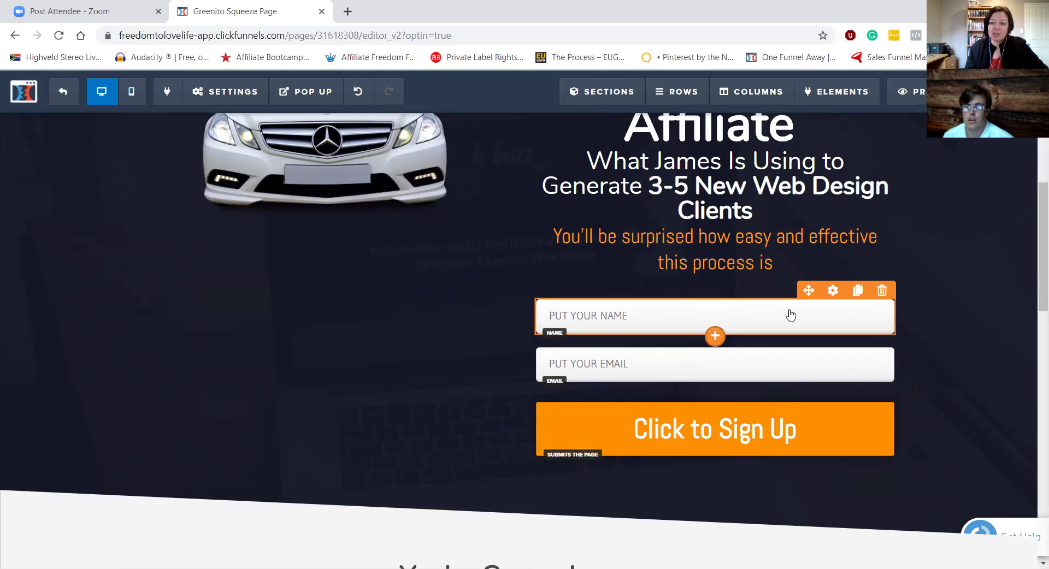
scroll(883, 330, "down", 5)
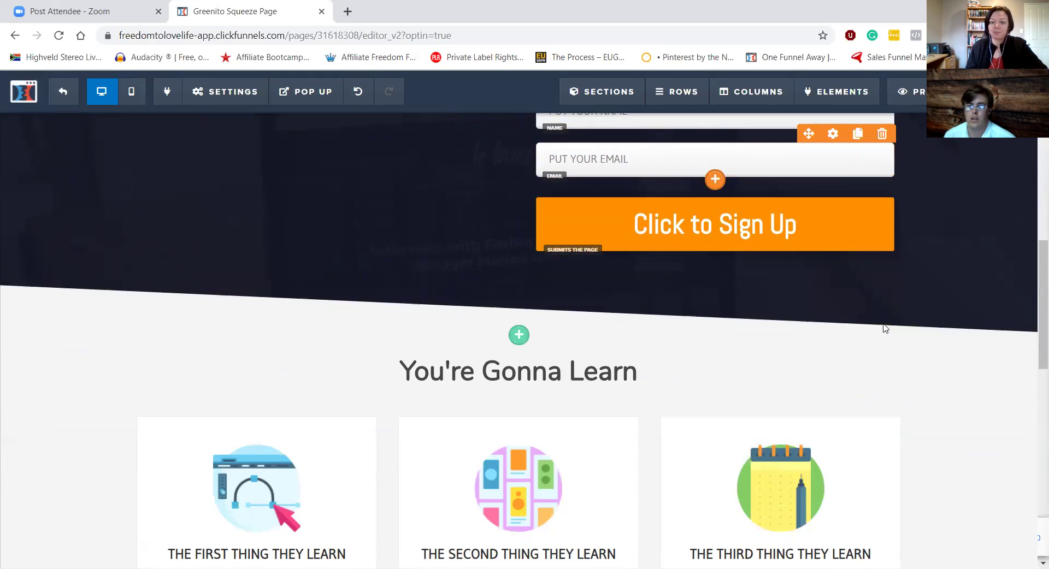
scroll(472, 217, "down", 2)
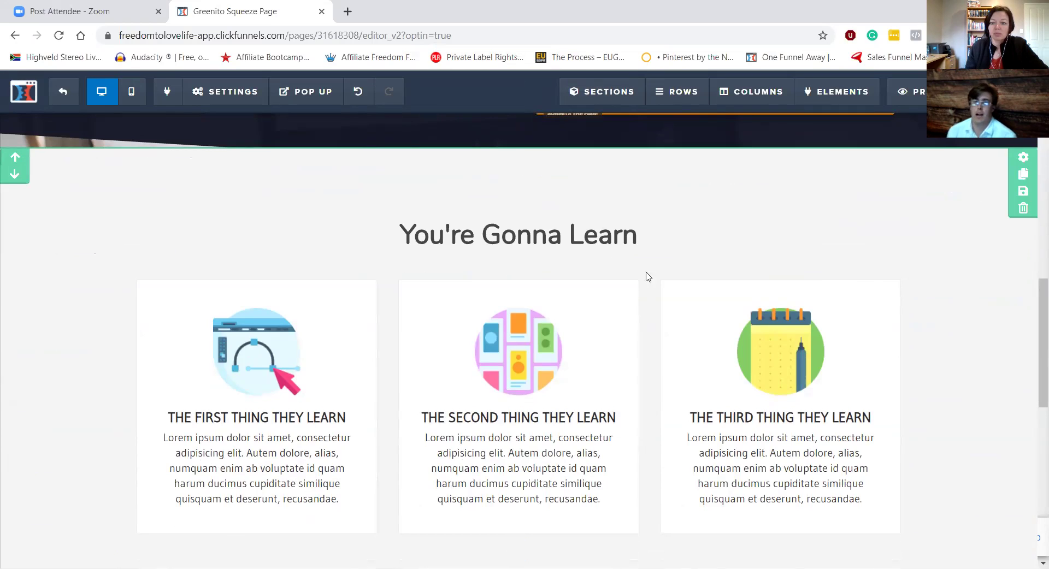
scroll(646, 277, "up", 3)
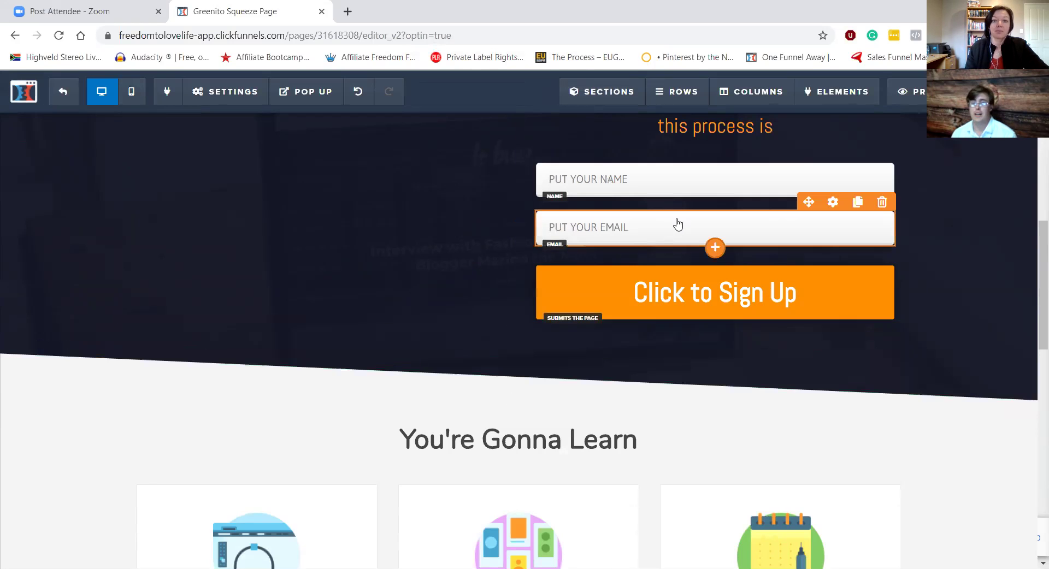
scroll(893, 266, "up", 5)
scroll(891, 267, "up", 1)
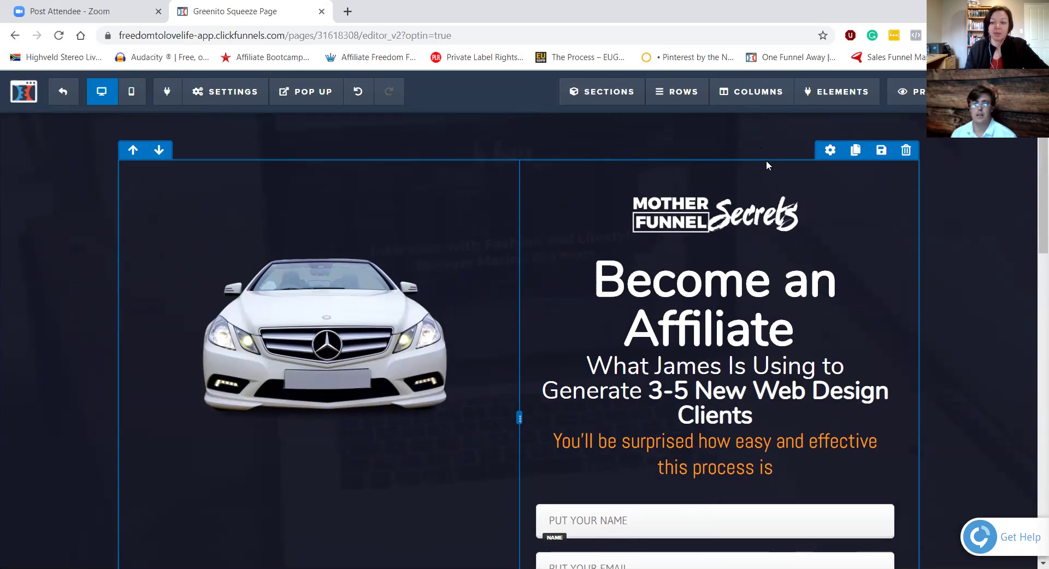
scroll(766, 163, "down", 5)
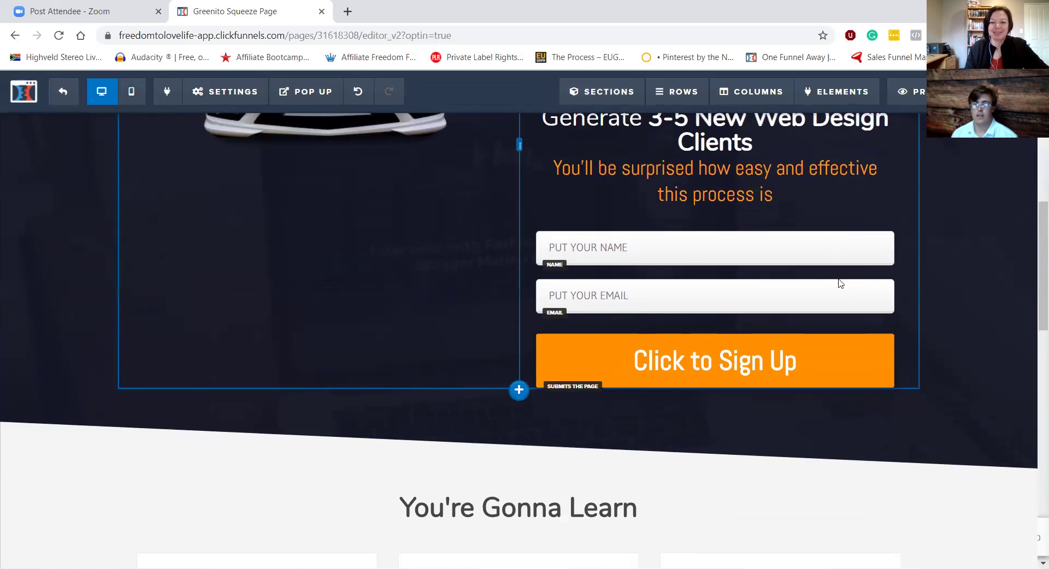
scroll(842, 285, "down", 3)
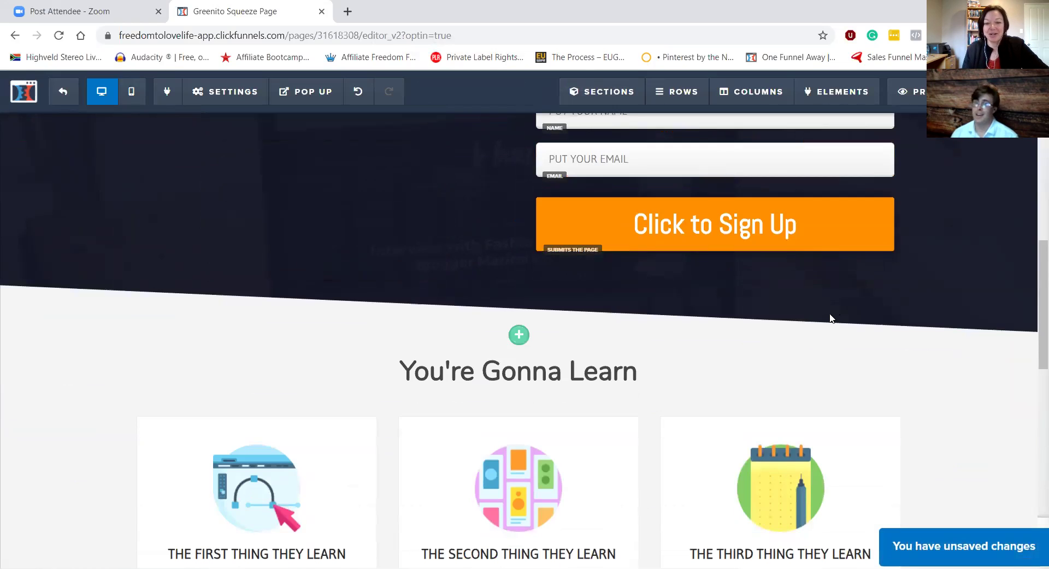
scroll(829, 318, "down", 1)
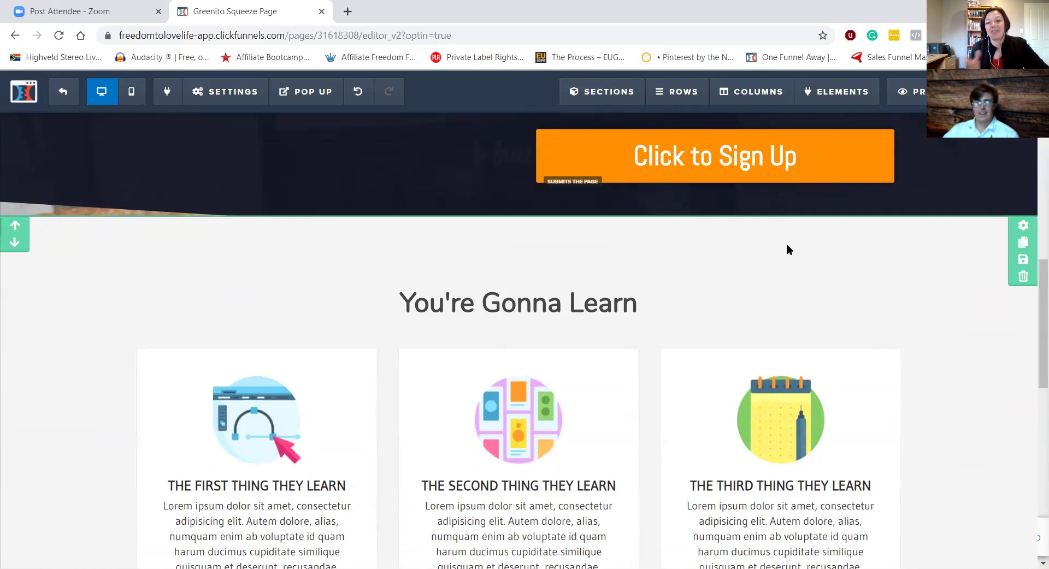
scroll(786, 244, "up", 7)
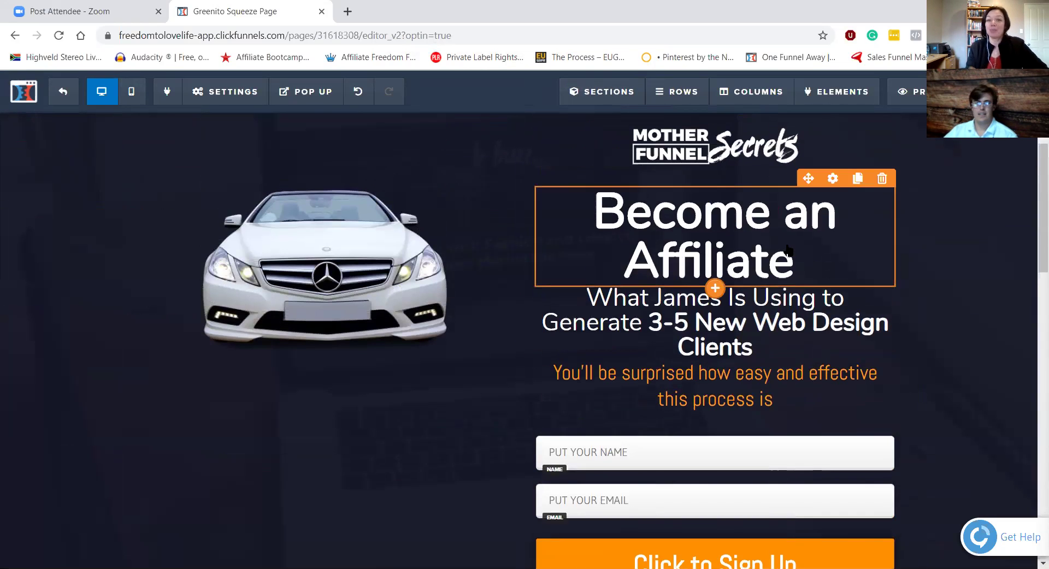
scroll(786, 251, "down", 1)
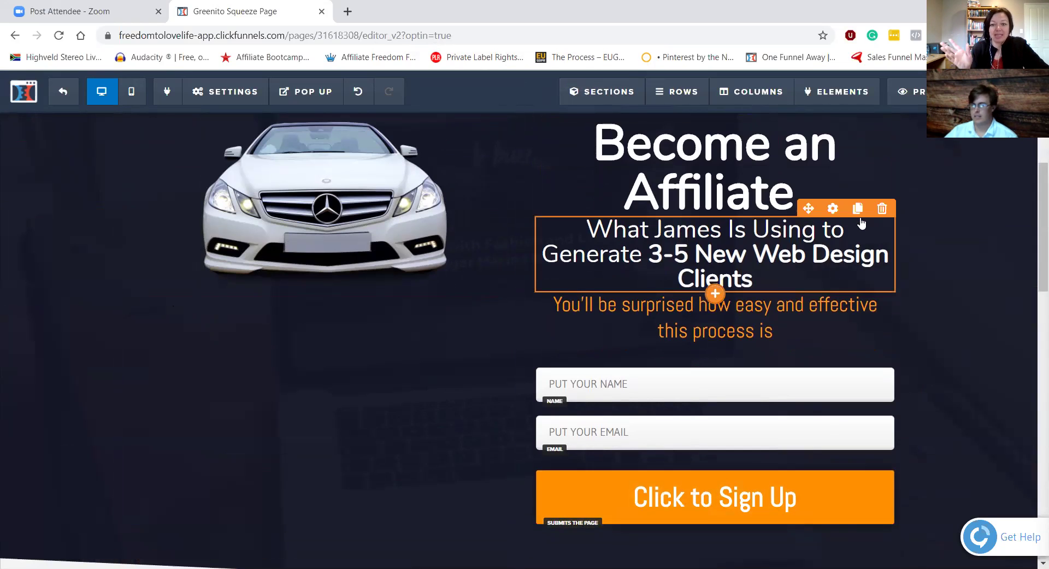
scroll(604, 315, "up", 2)
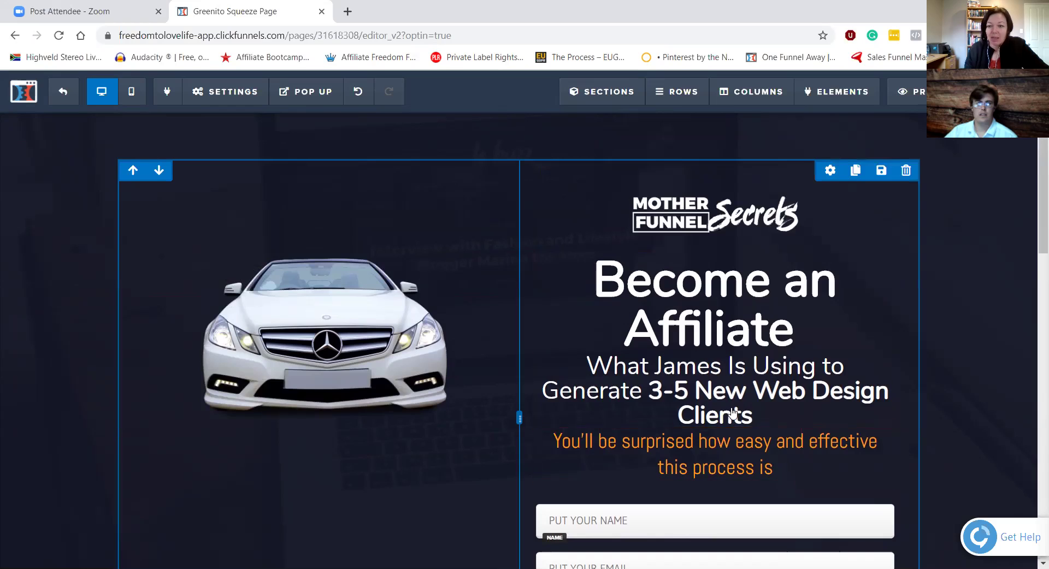
left_click(737, 390)
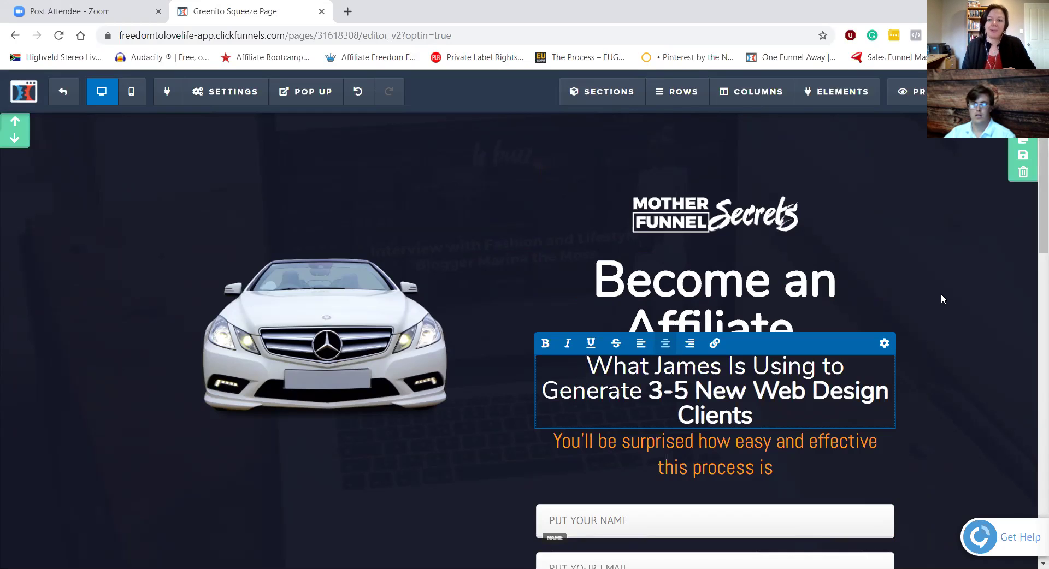
left_click(941, 297)
scroll(808, 339, "down", 5)
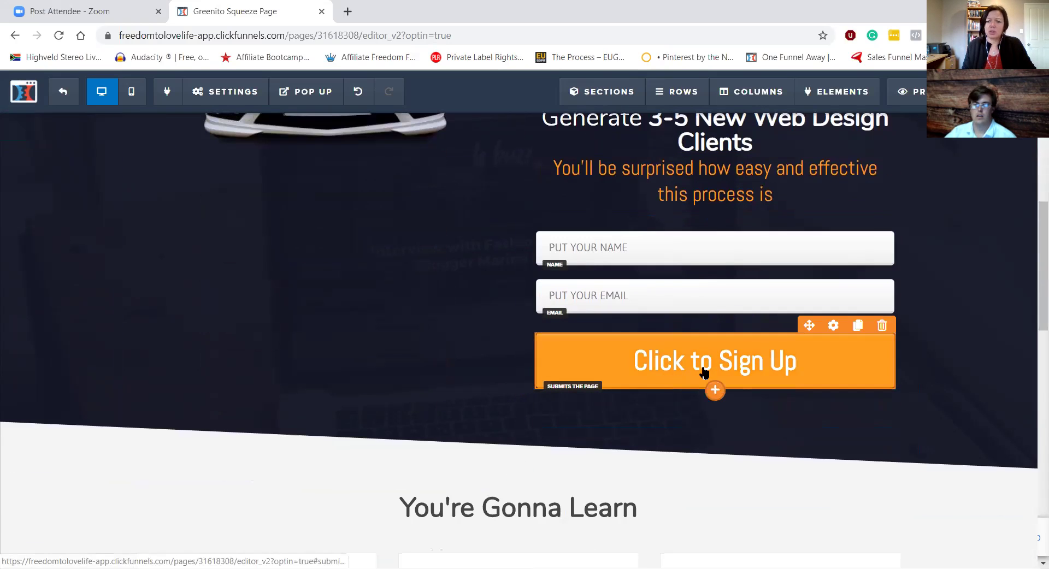
Step: Set the Click to Sign Up button's action to Go to Next Step in Funnel
left_click(697, 368)
left_click(897, 251)
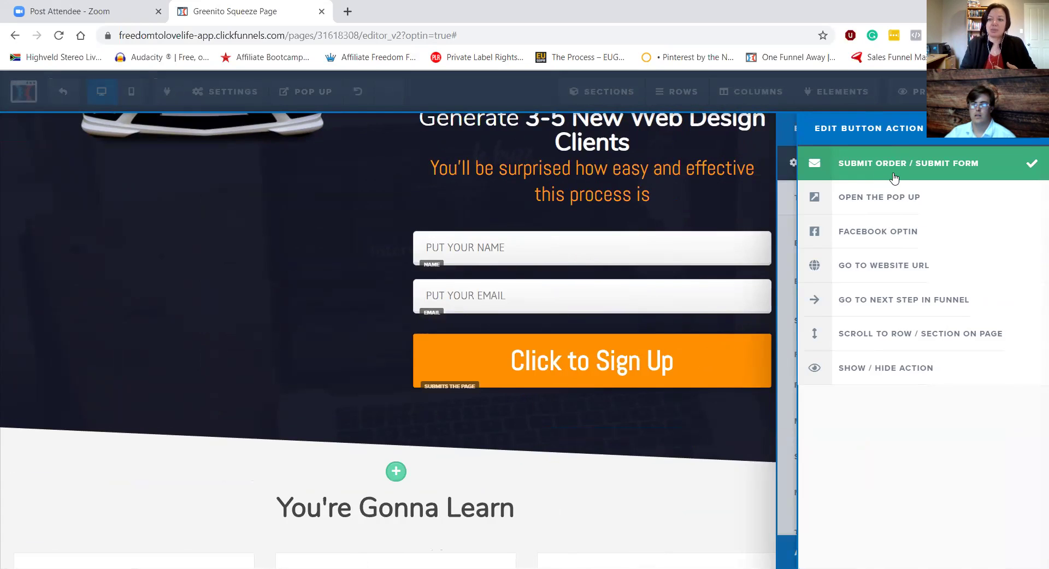
left_click(878, 302)
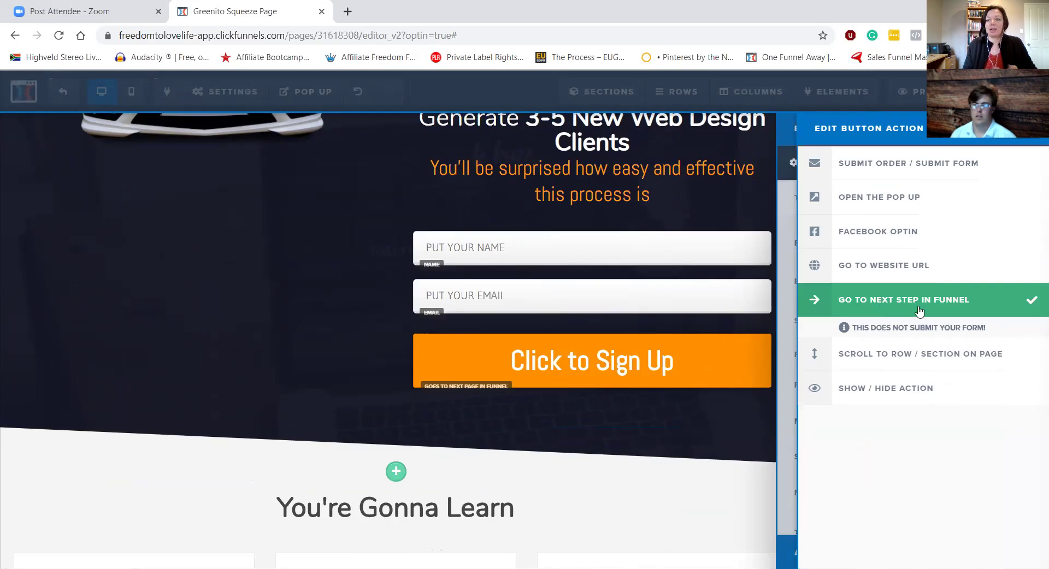
left_click(260, 282)
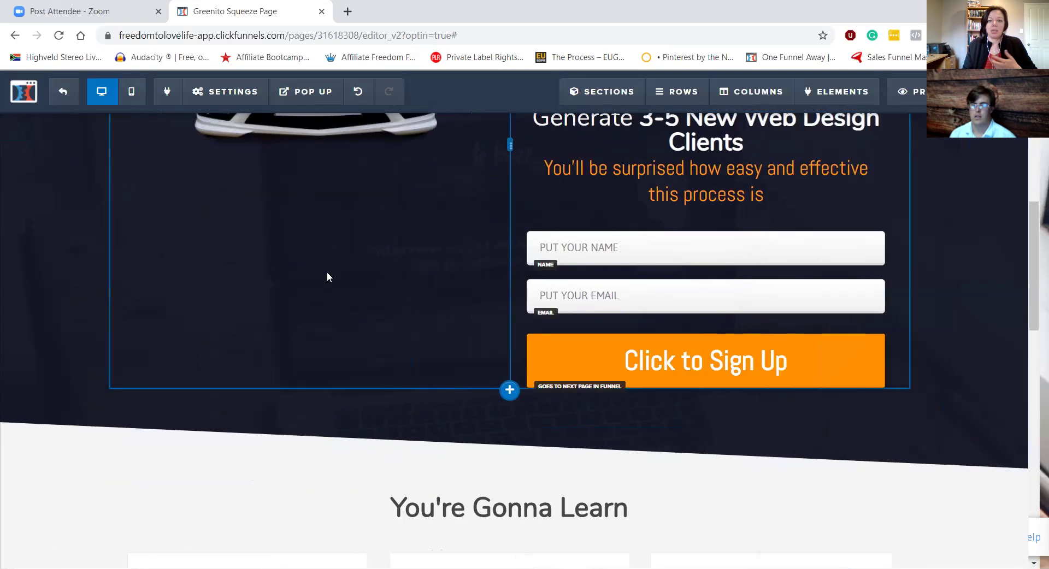
Step: Delete the You're Gonna Learn and success story sections from the page
scroll(296, 231, "up", 4)
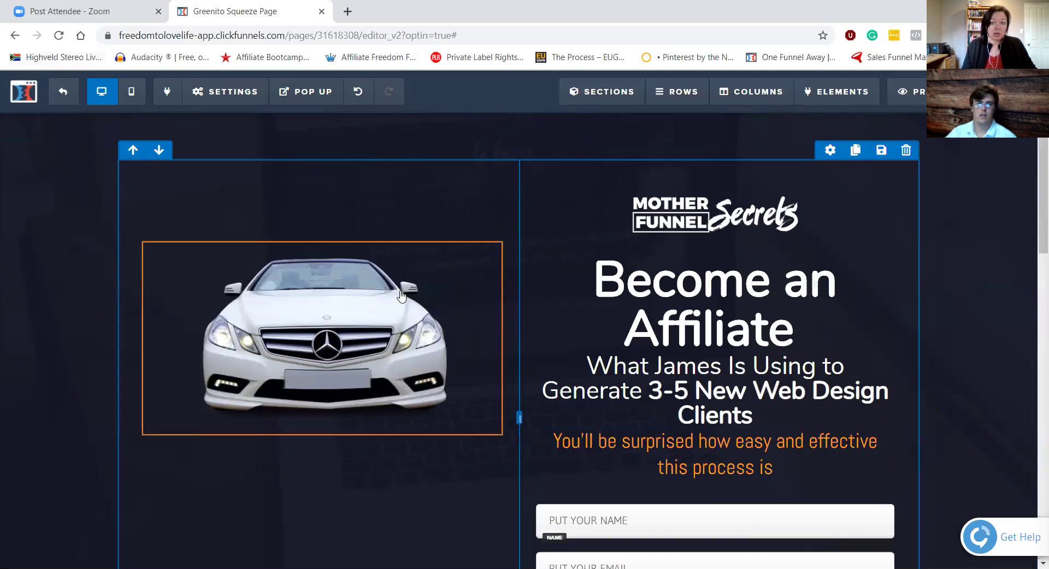
scroll(475, 310, "down", 5)
scroll(475, 309, "down", 2)
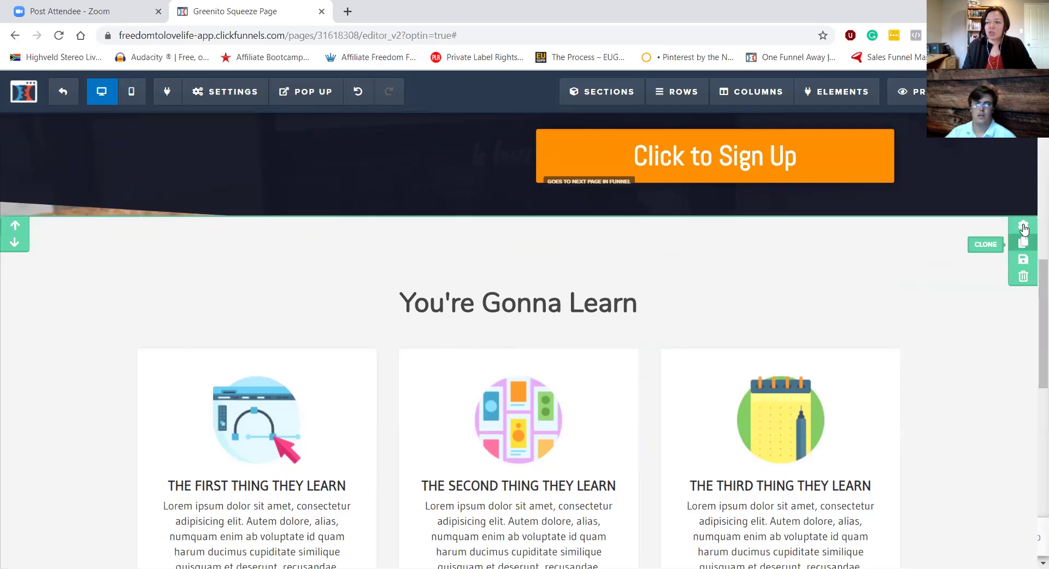
left_click(1022, 276)
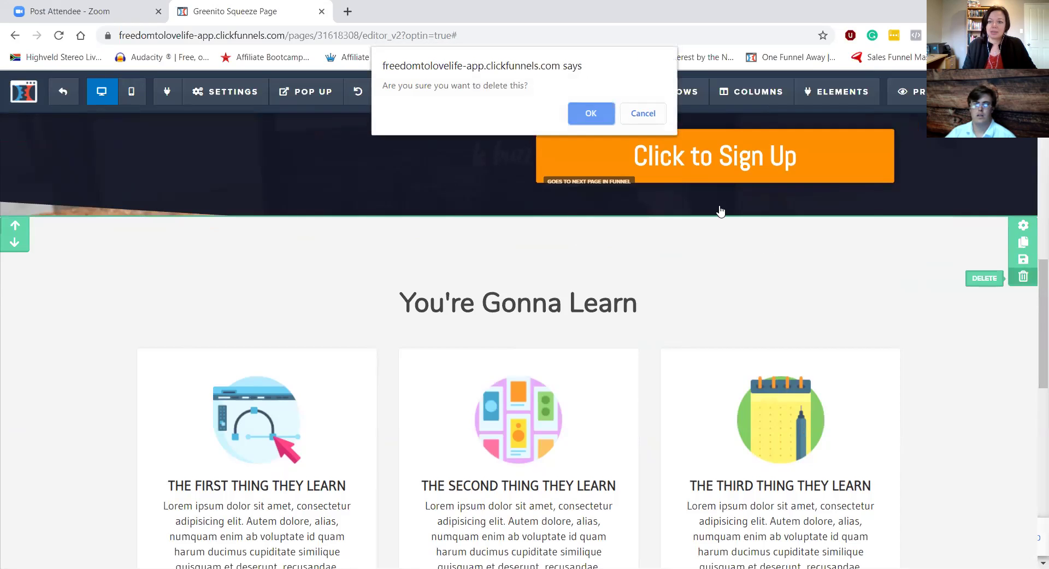
left_click(588, 127)
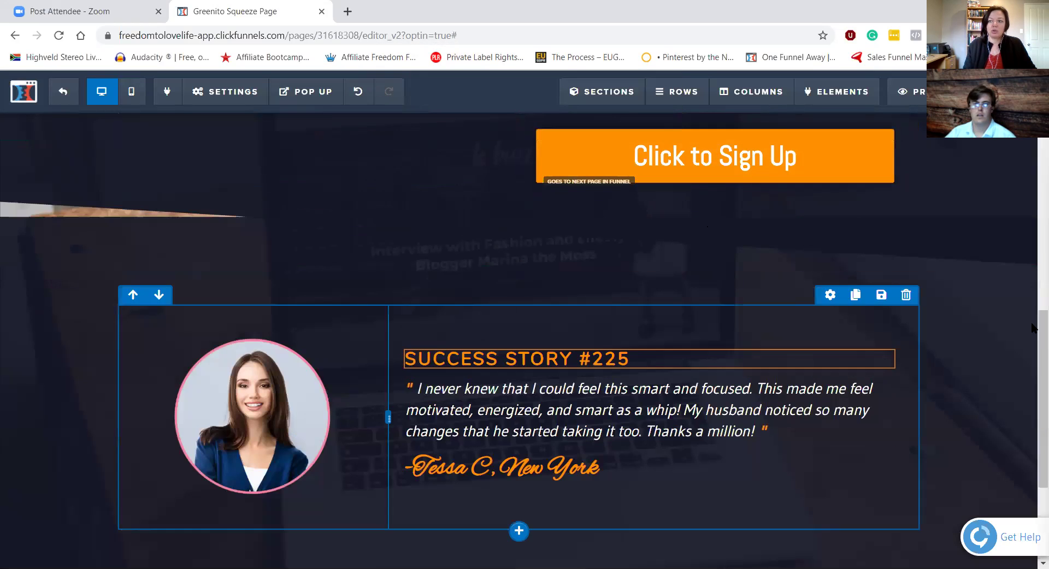
left_click(1023, 276)
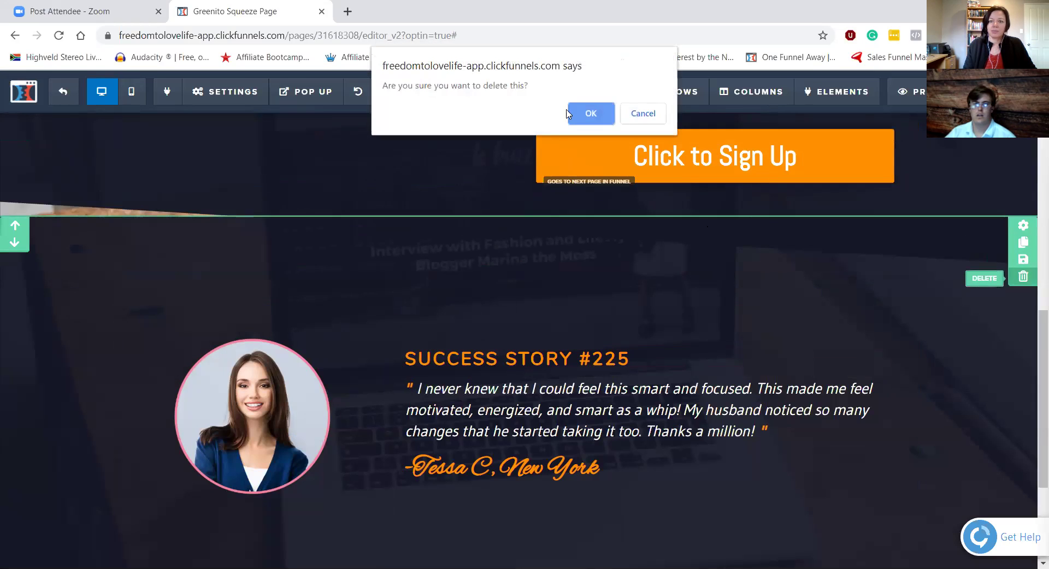
left_click(594, 107)
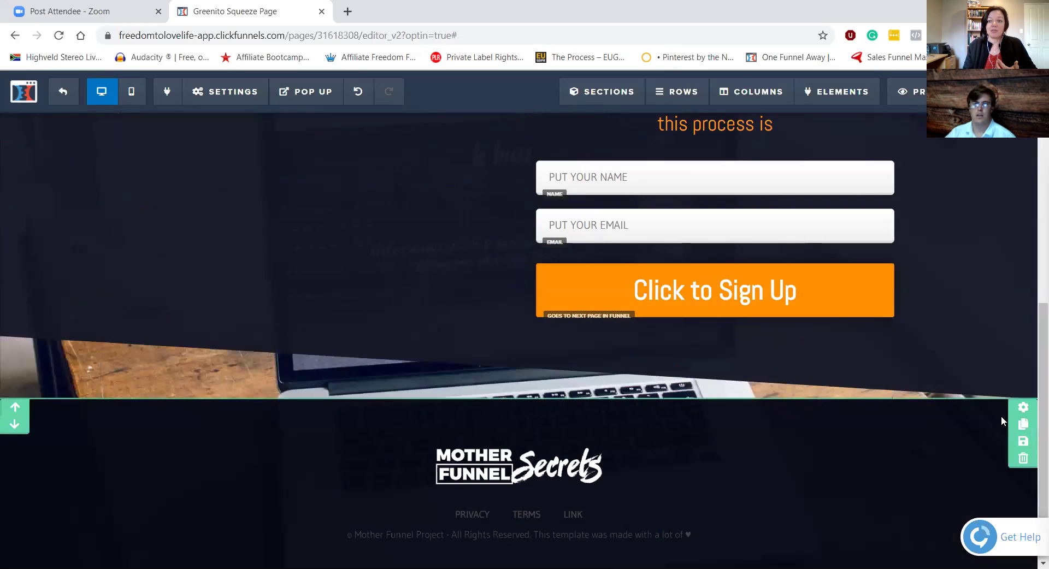
Step: Exit the page editor, which brings up the Leave site? unsaved-changes warning
scroll(983, 355, "up", 3)
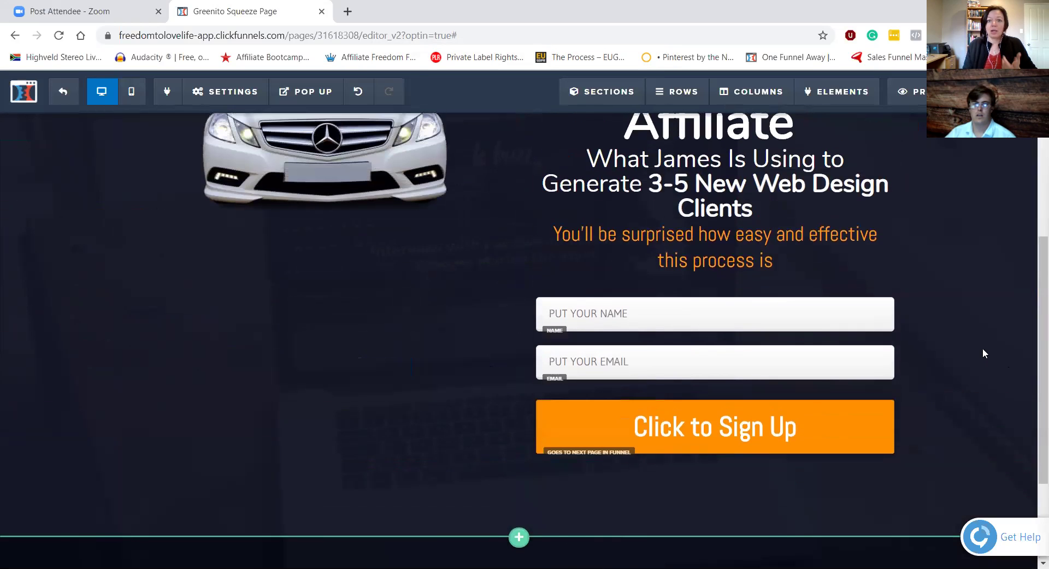
scroll(983, 350, "up", 4)
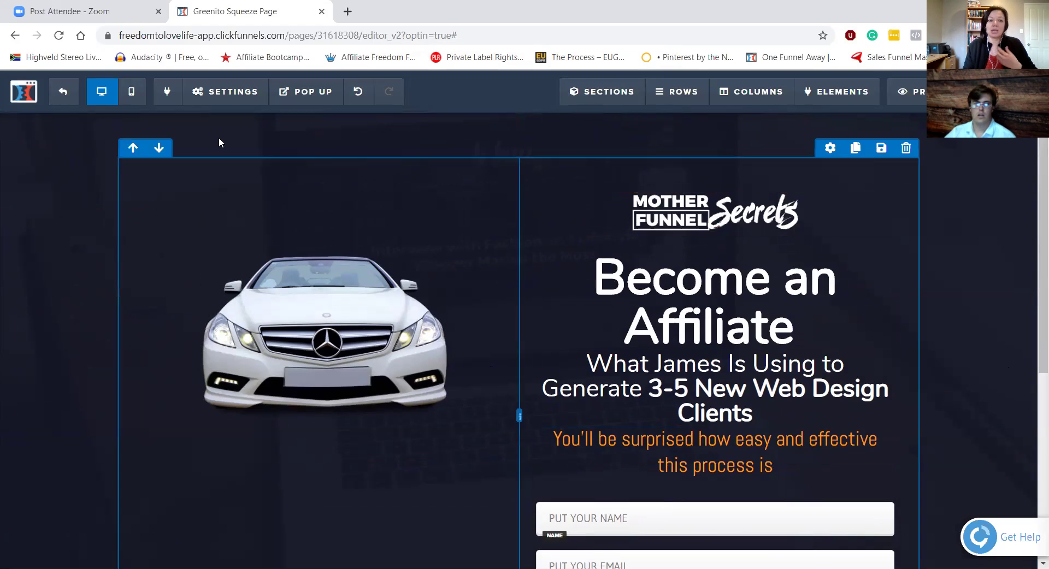
left_click(68, 103)
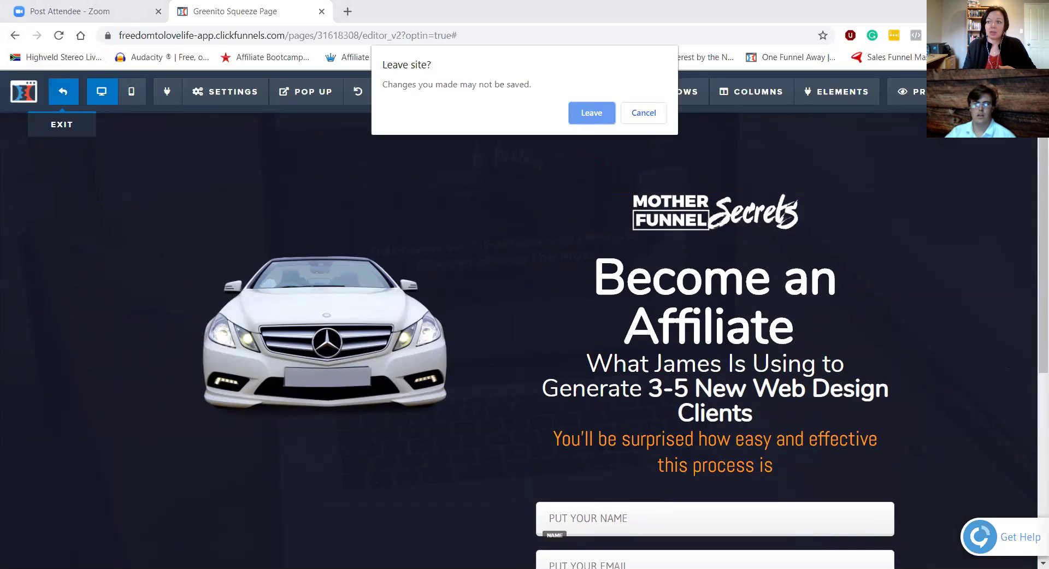
Step: Stay in the editor, save the opt-in page, and return to TEST PAGE OMW to add a step
left_click(640, 120)
key("ctrl+s")
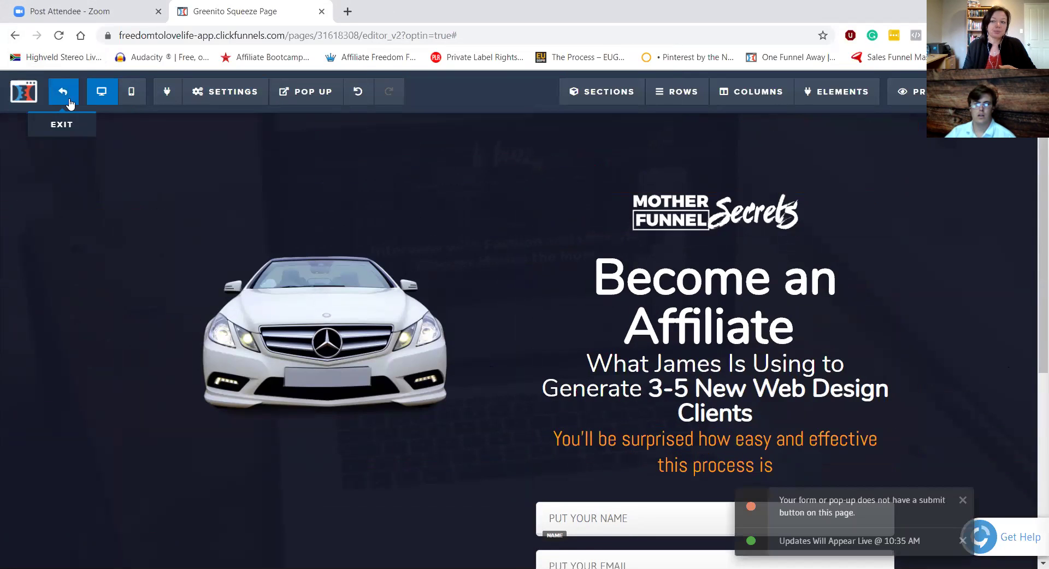
left_click(69, 104)
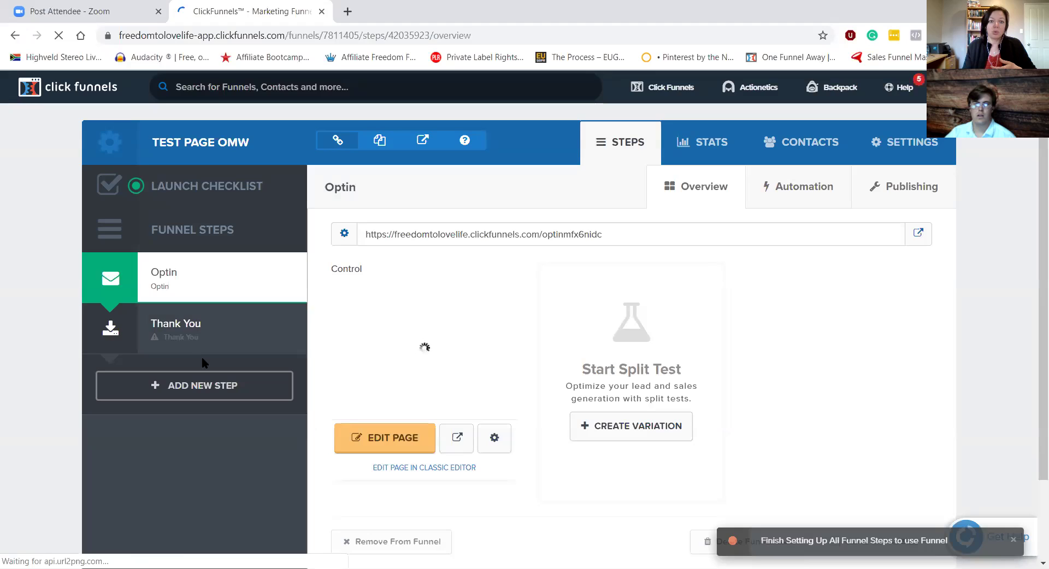
left_click(201, 385)
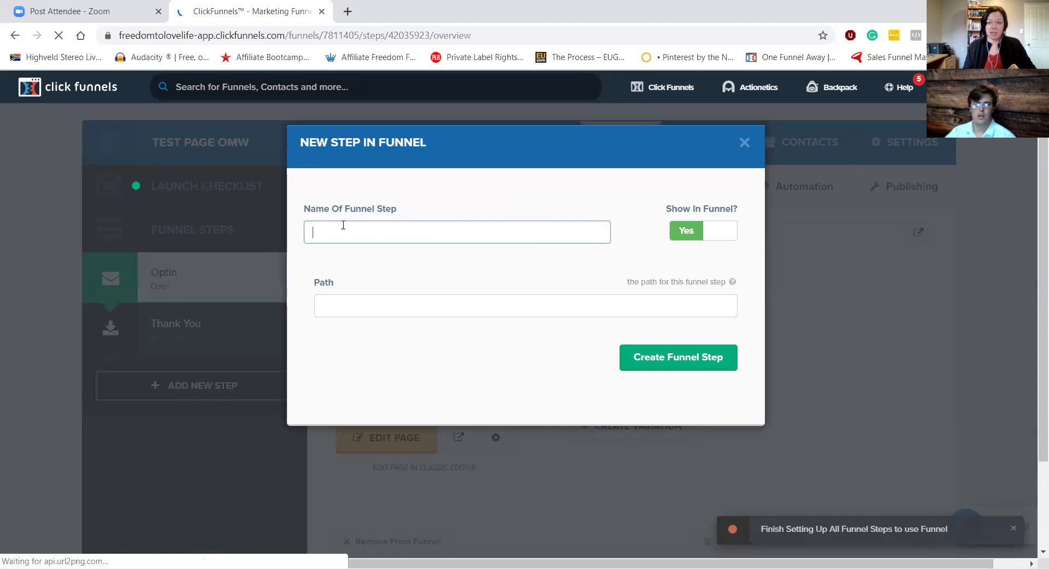
Step: Name the new funnel step 'Sales Page' and create it
left_click(342, 228)
left_click(350, 283)
left_click_drag(421, 228, 81, 253)
type("sales")
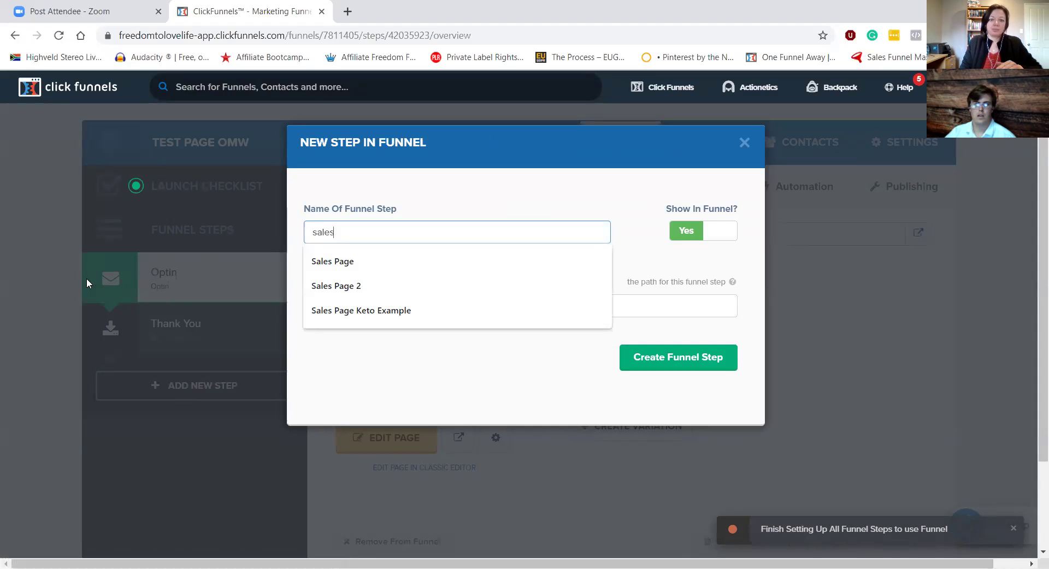
left_click(333, 261)
left_click(695, 362)
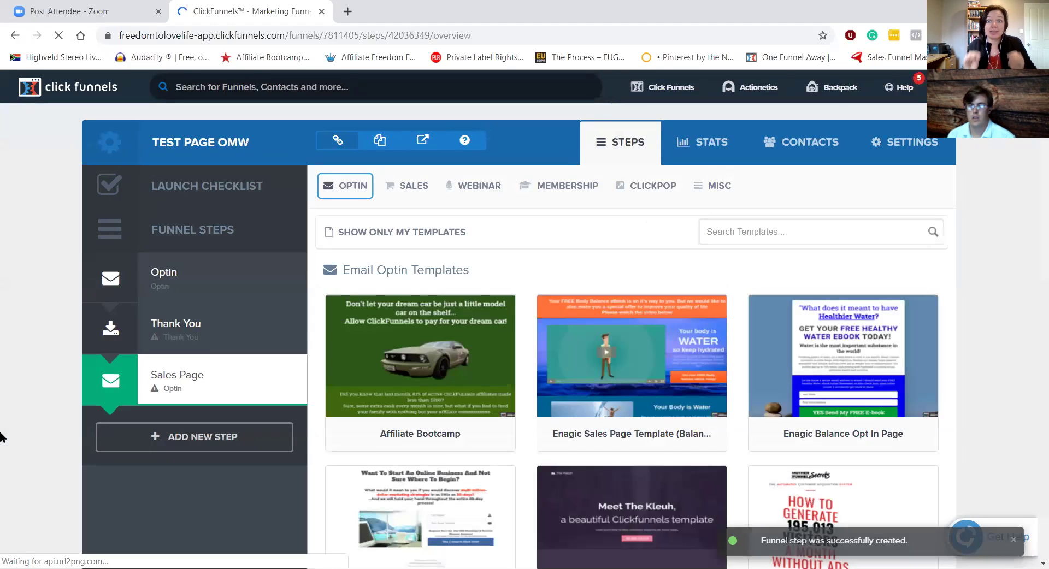
left_click(432, 185)
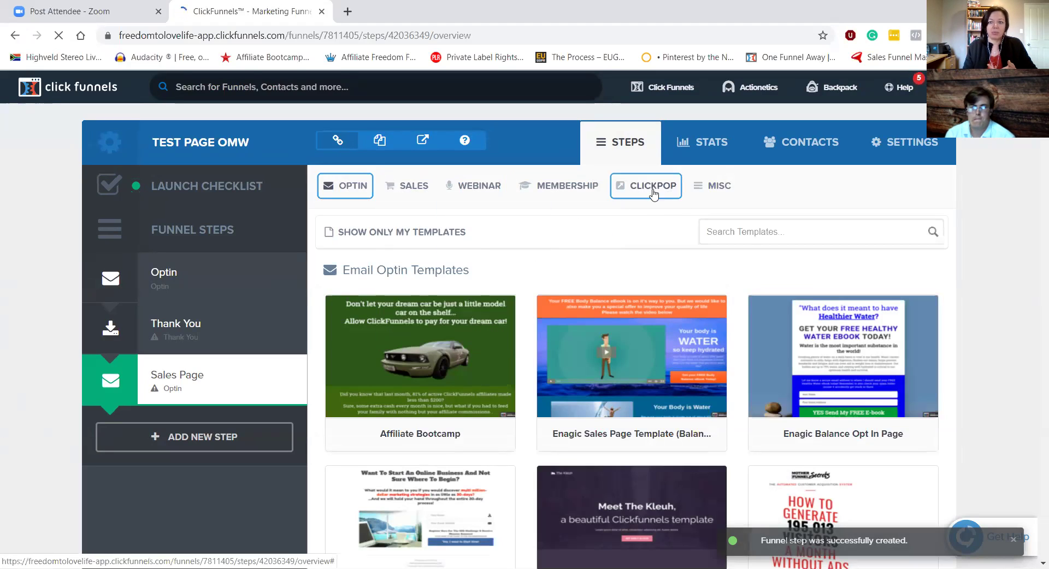
mouse_move(410, 185)
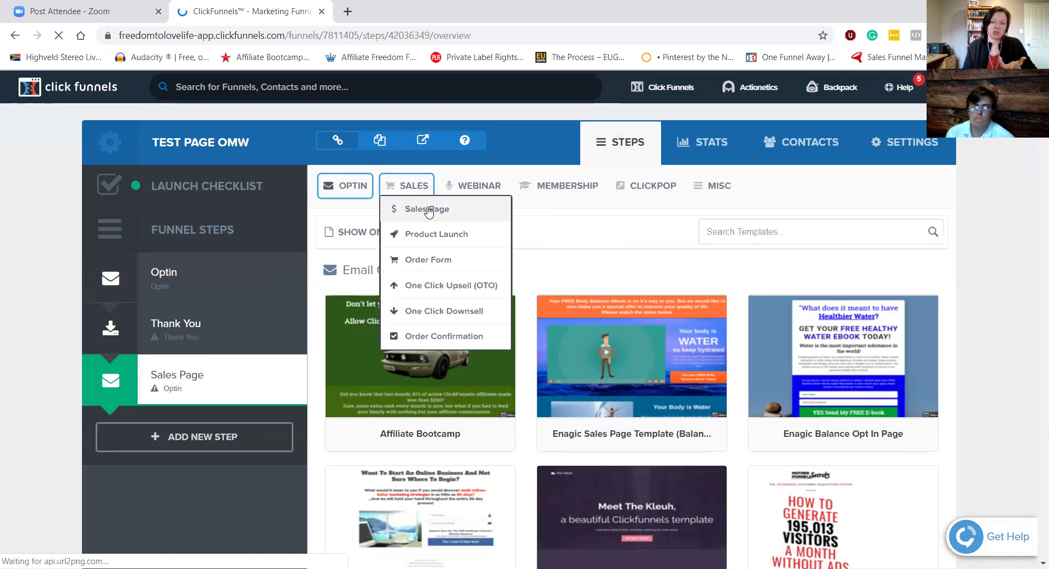
left_click(429, 211)
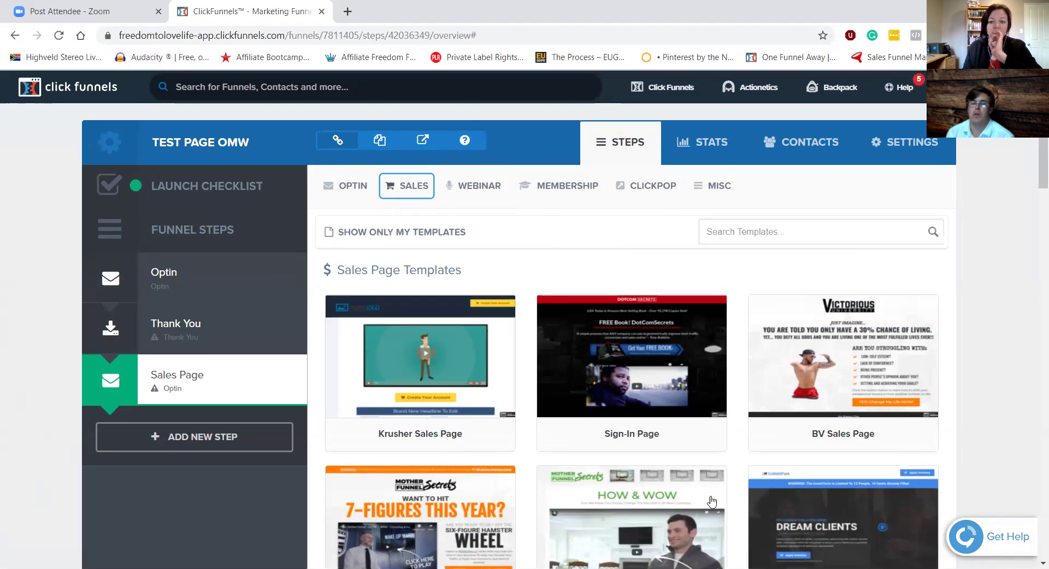
mouse_move(711, 501)
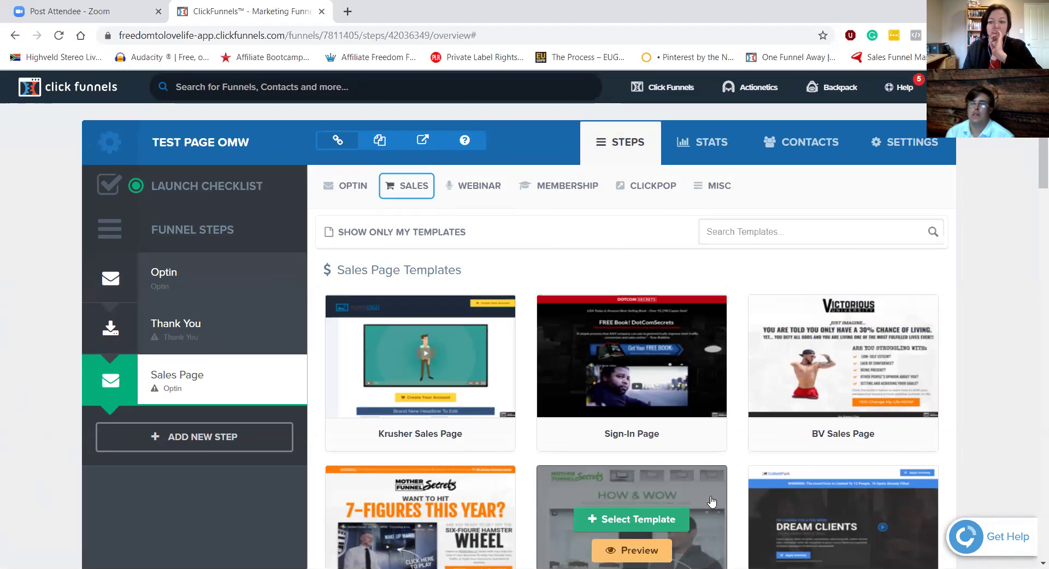
mouse_move(704, 401)
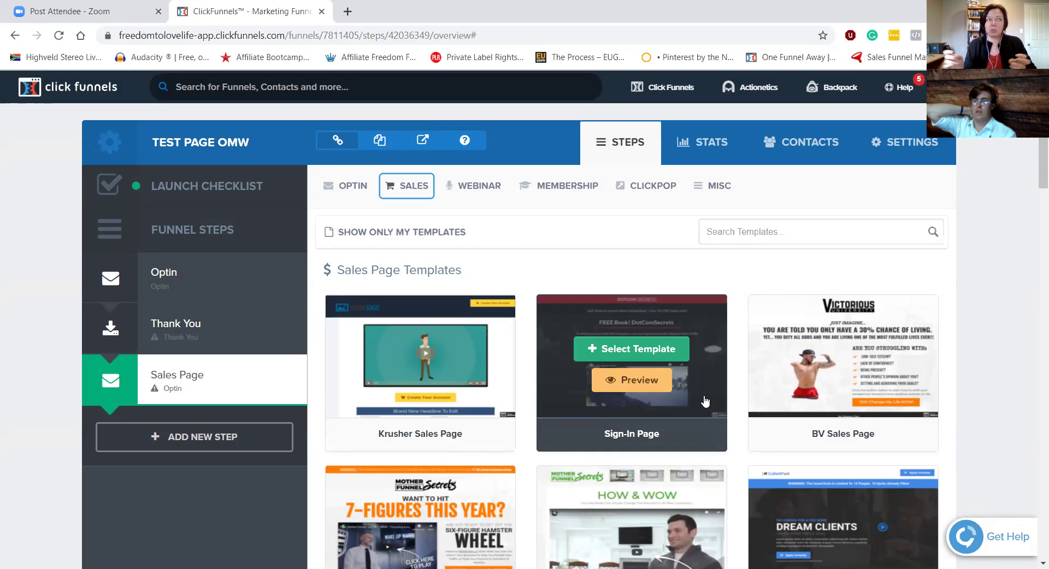
left_click(562, 186)
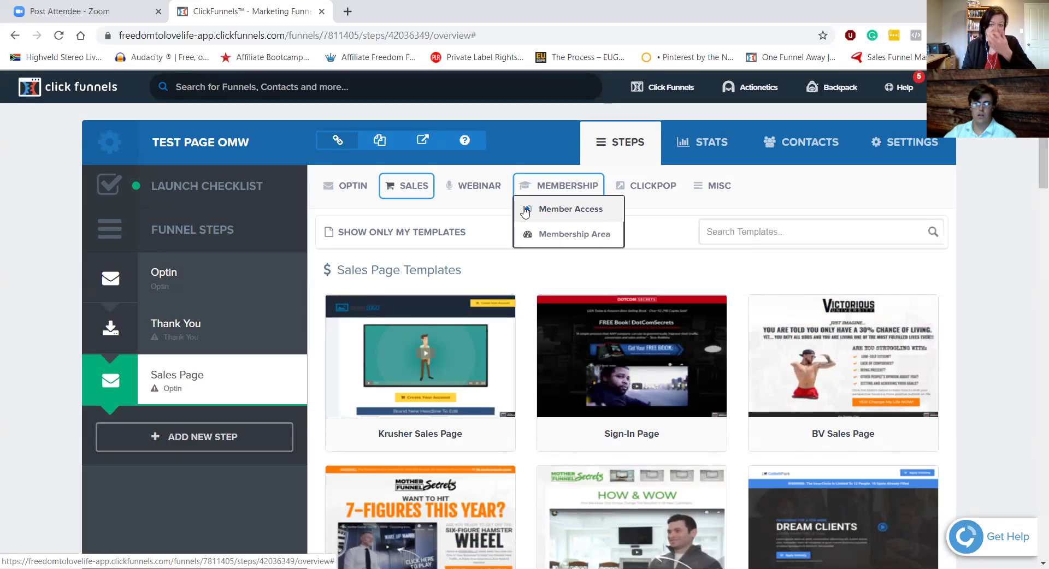
mouse_move(428, 364)
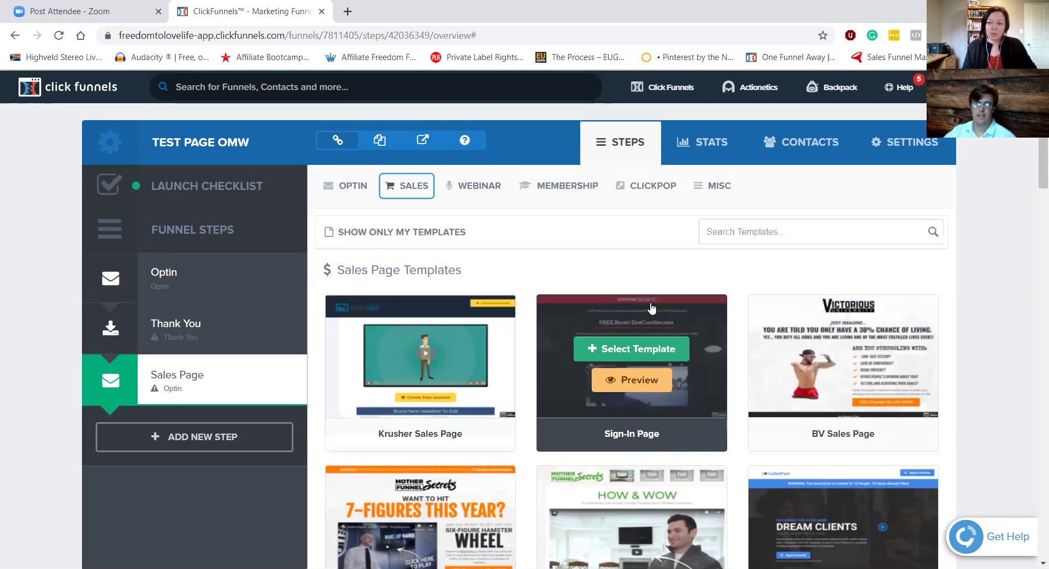
scroll(633, 355, "down", 3)
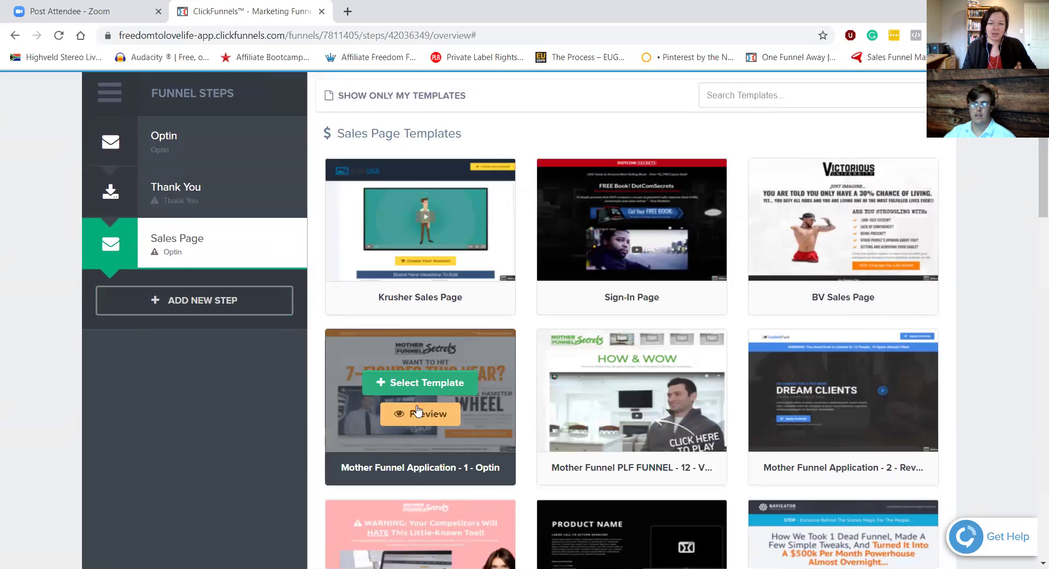
Step: Select the Mother Funnel Application - 1 - Optin template for the Sales Page step
left_click(438, 381)
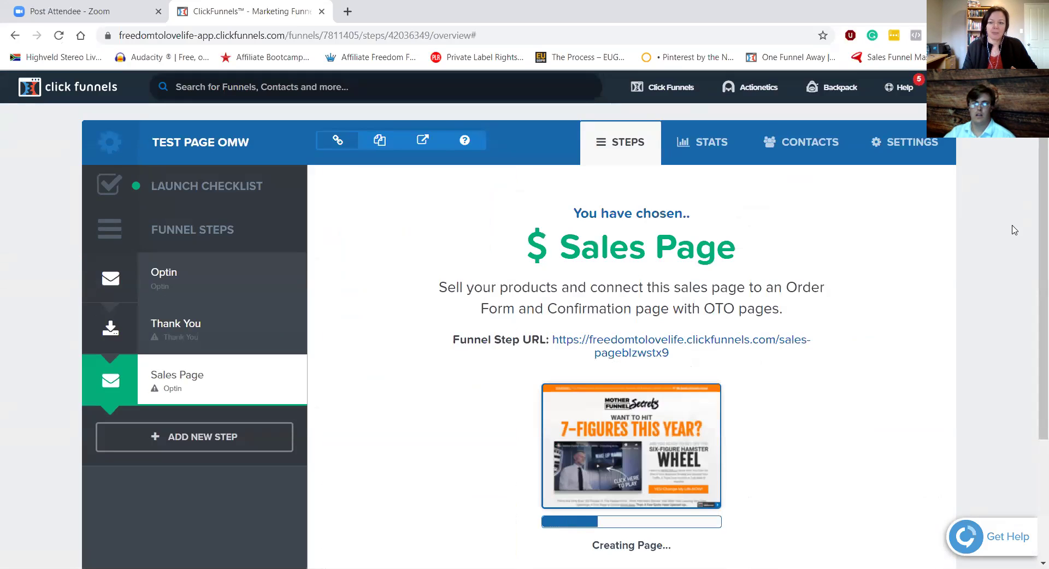
scroll(853, 291, "down", 3)
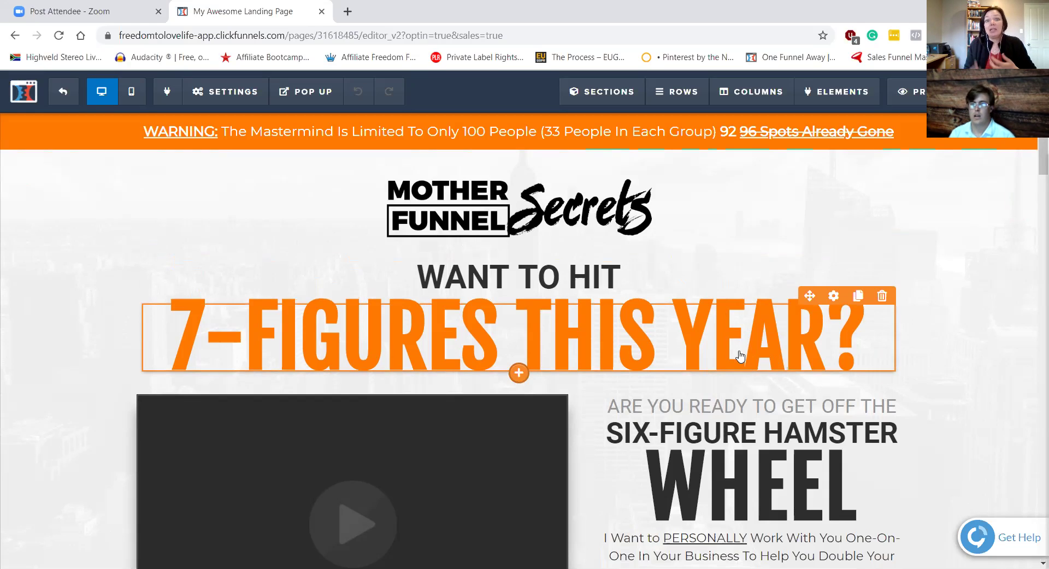
scroll(742, 338, "down", 3)
scroll(749, 286, "up", 3)
scroll(751, 285, "down", 6)
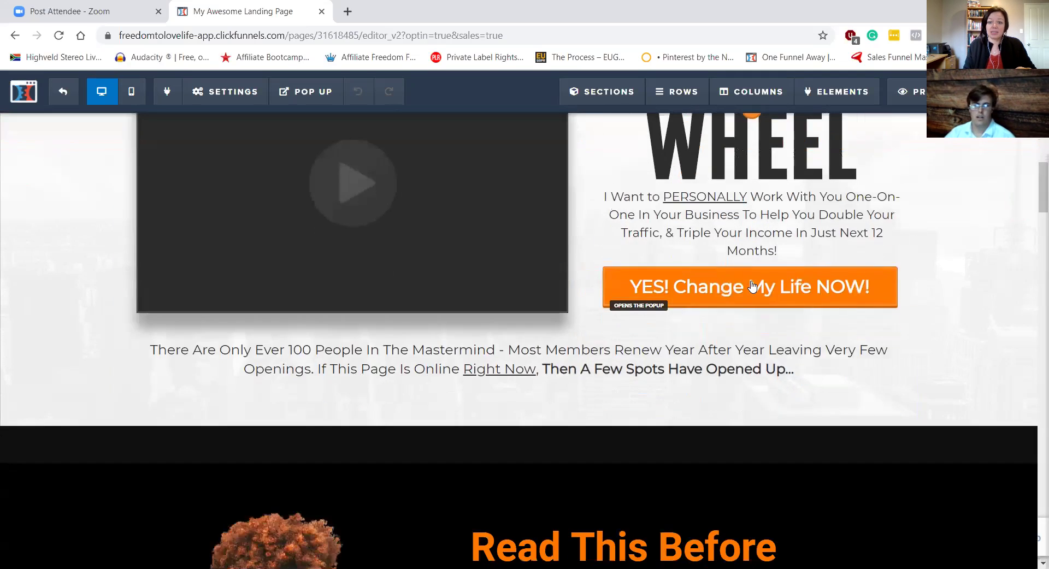
scroll(752, 285, "down", 6)
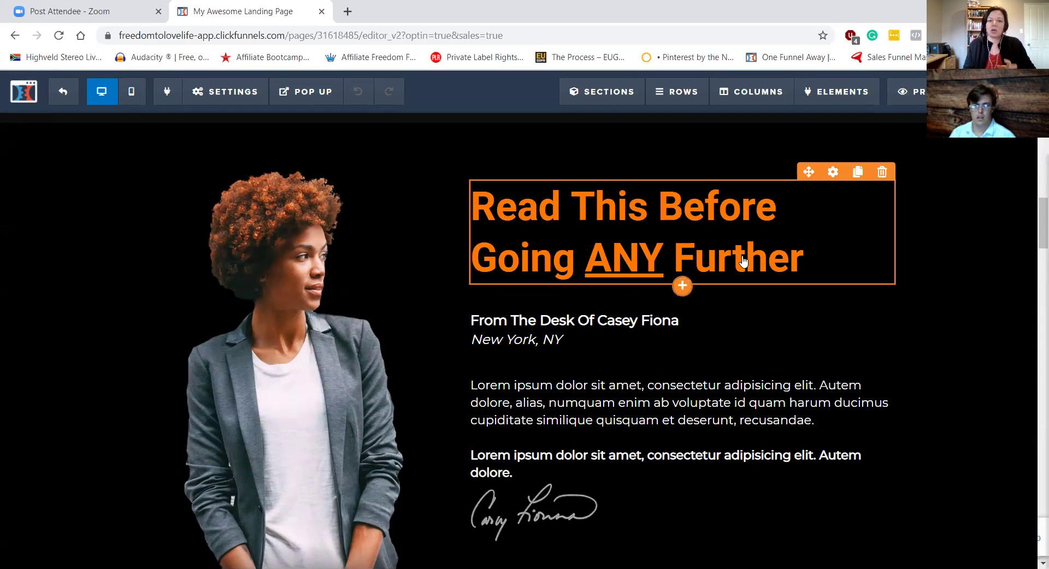
scroll(711, 221, "down", 7)
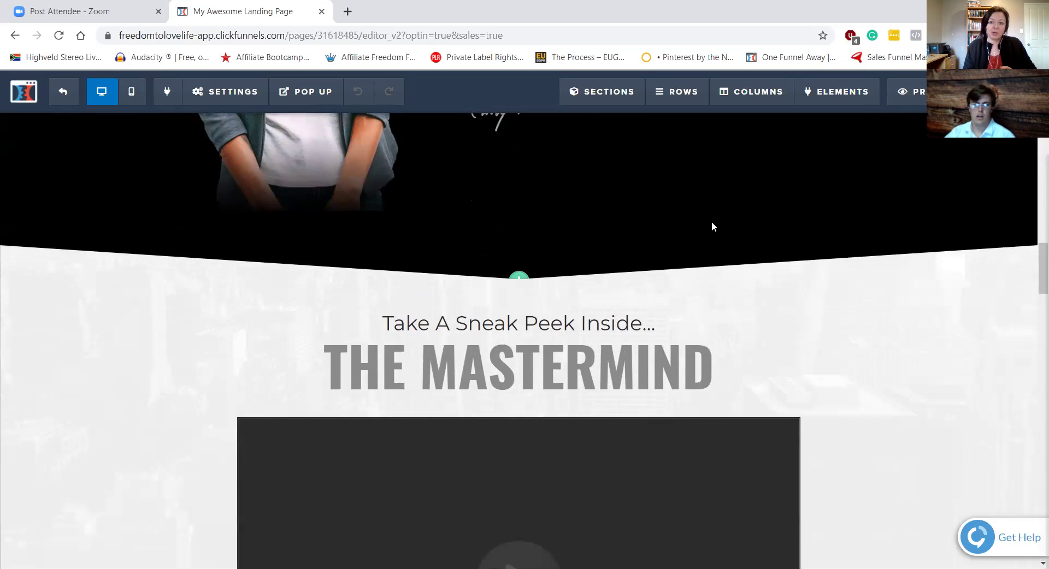
scroll(711, 227, "down", 5)
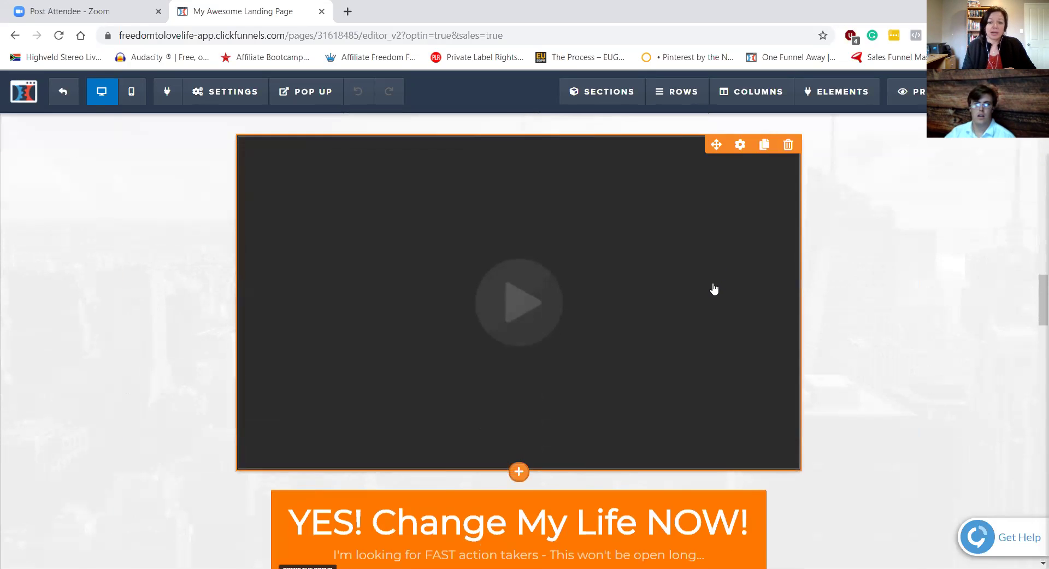
scroll(713, 290, "down", 6)
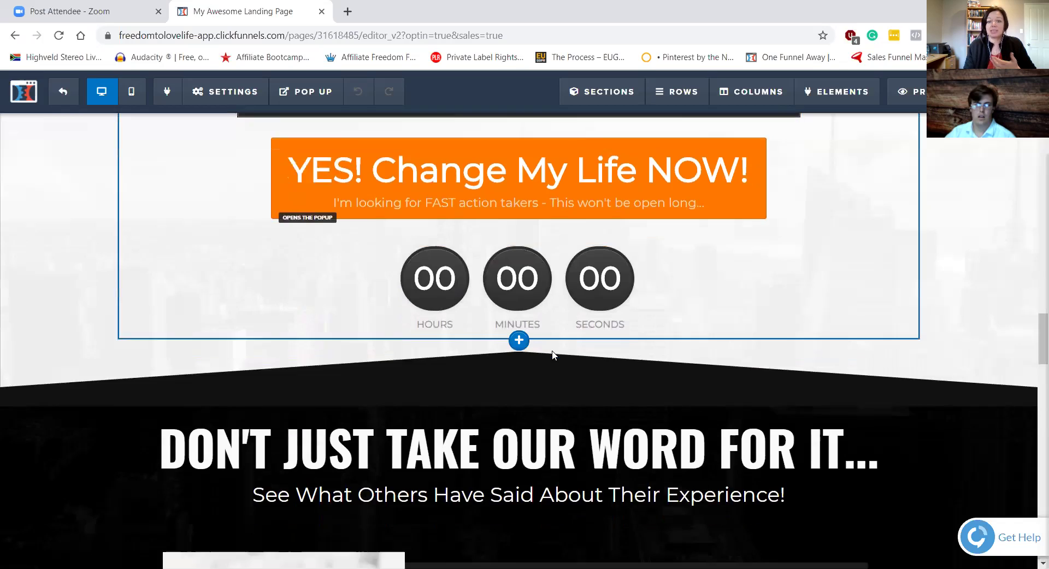
scroll(643, 336, "down", 4)
scroll(794, 263, "up", 11)
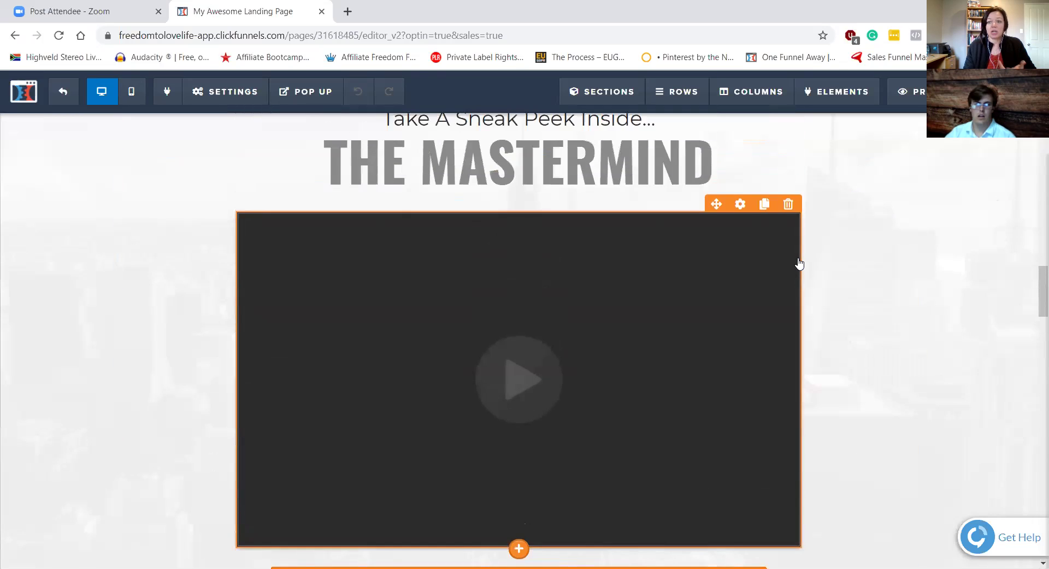
scroll(798, 264, "up", 20)
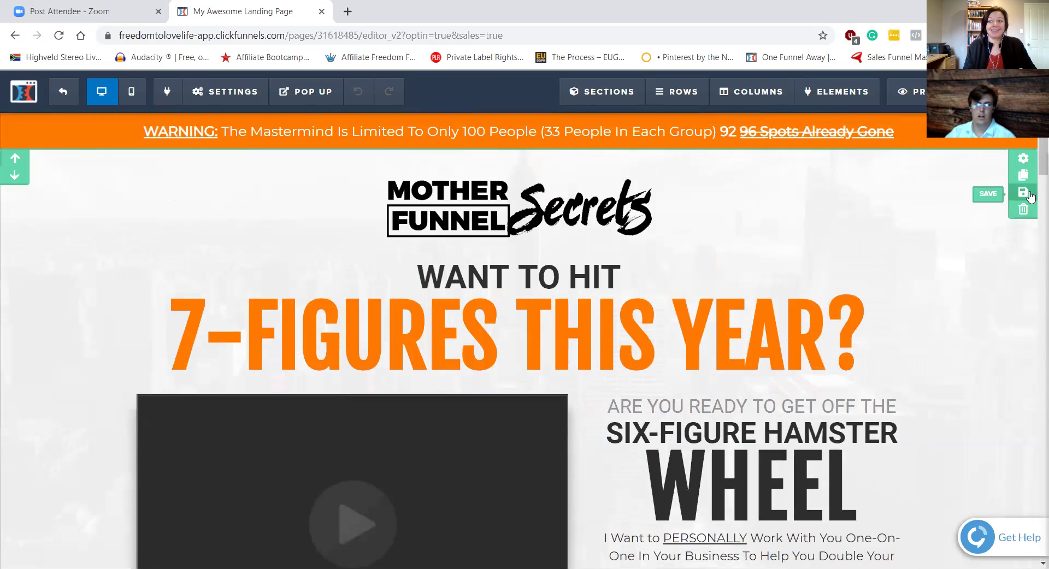
Step: Set the top section's background image to the uploaded sunset pier photo
left_click(1023, 160)
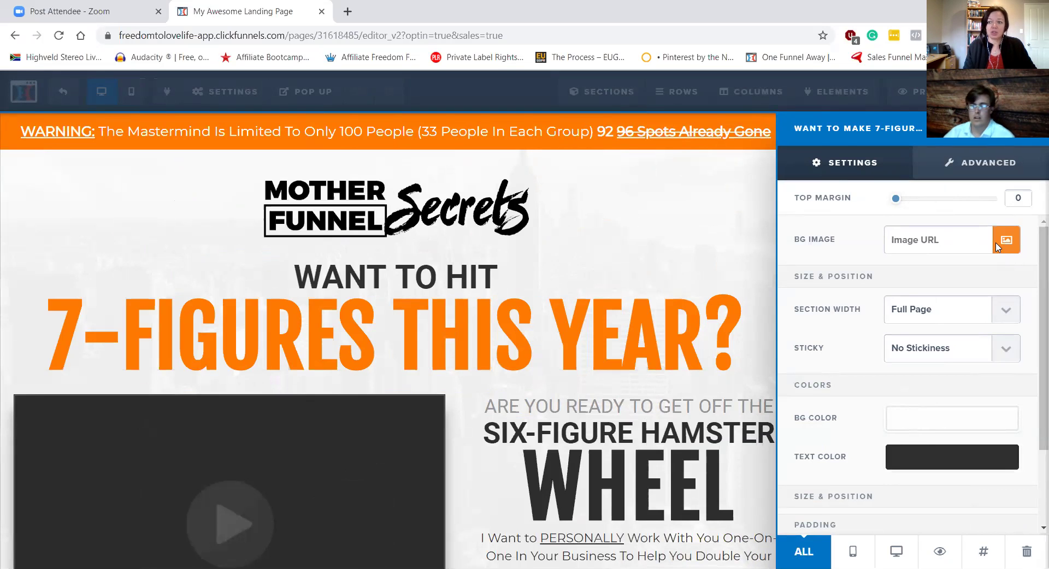
left_click(1006, 241)
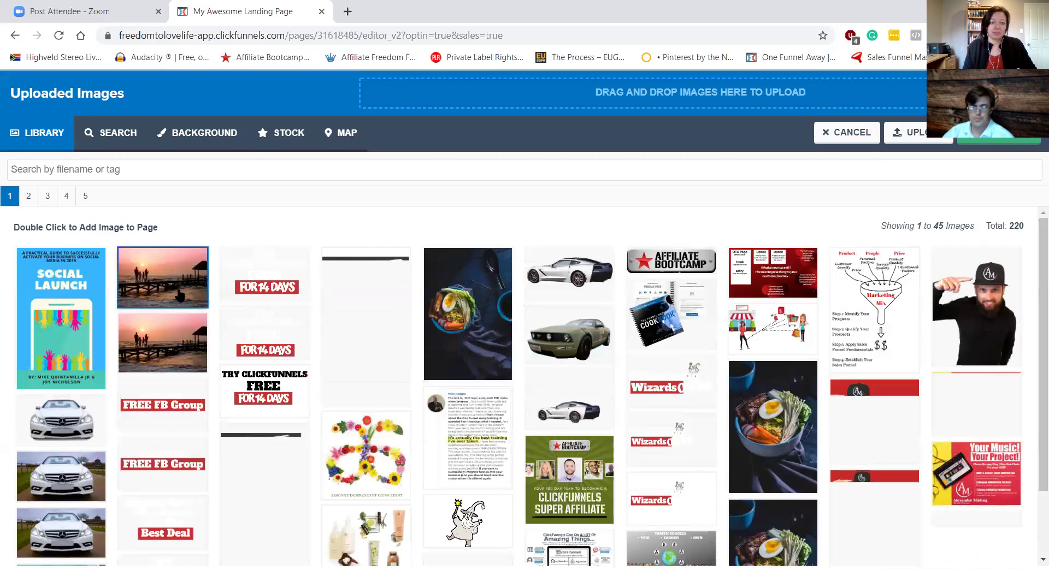
key("Escape")
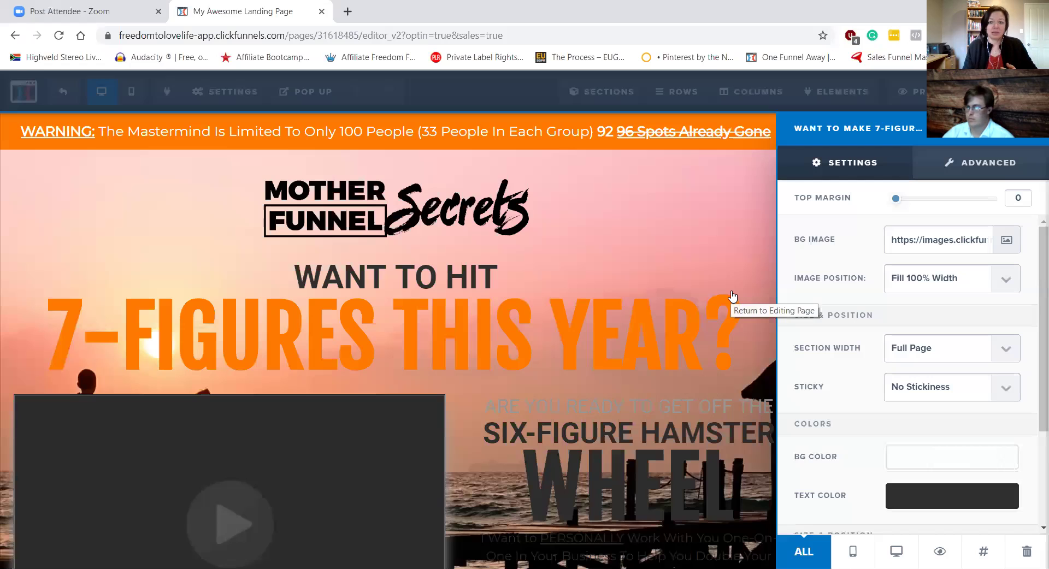
left_click(499, 456)
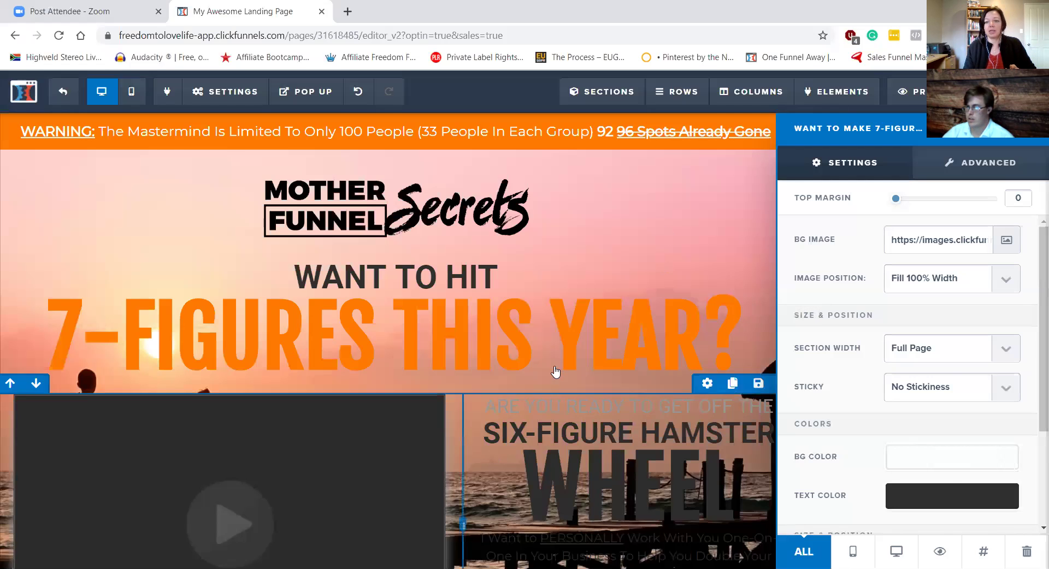
scroll(829, 330, "down", 4)
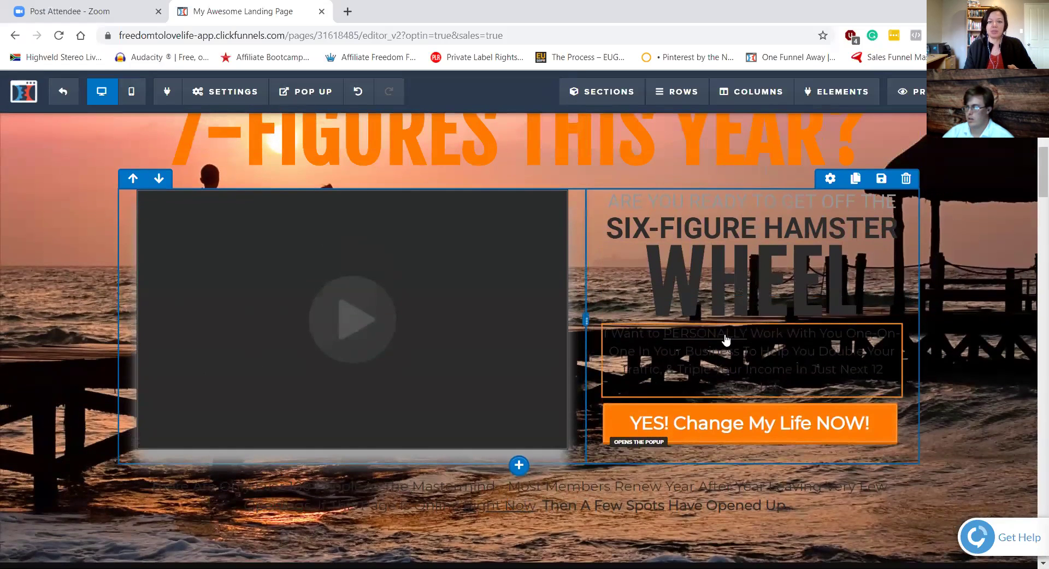
Step: Replace the headline word WHEEL with SALES
left_click(775, 286)
double_click(683, 283)
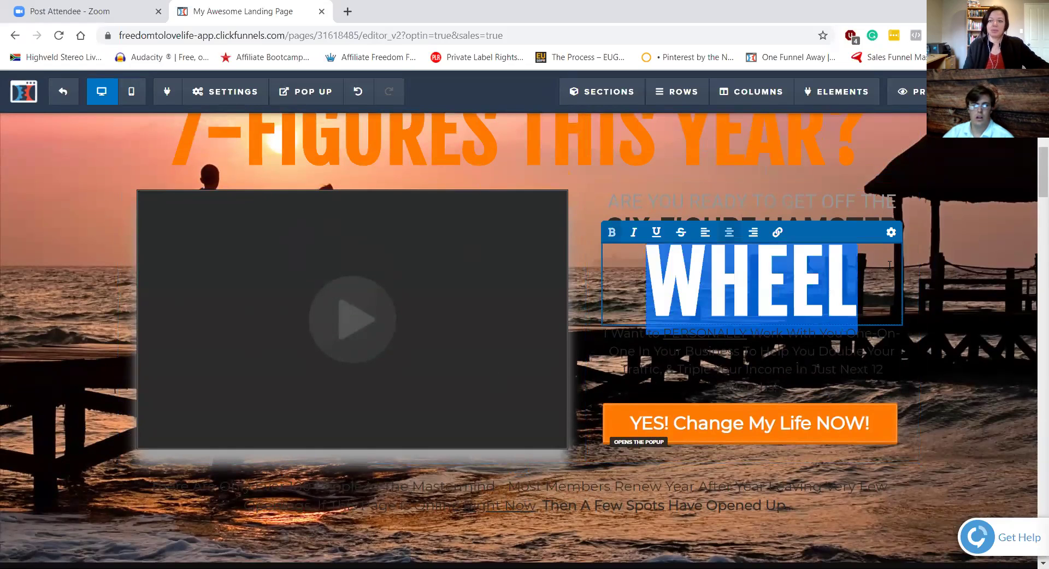
type("S")
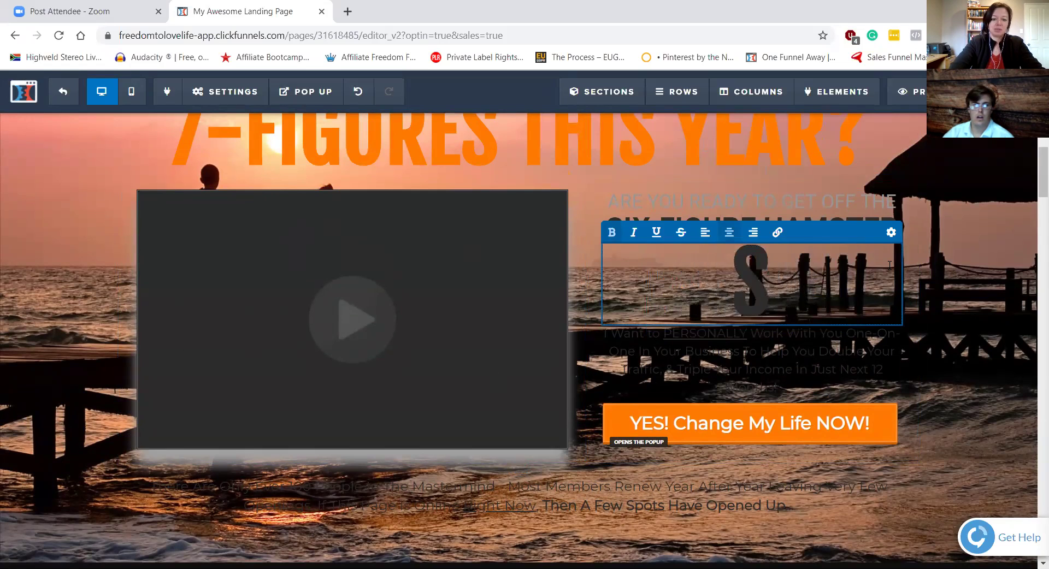
type("ALES")
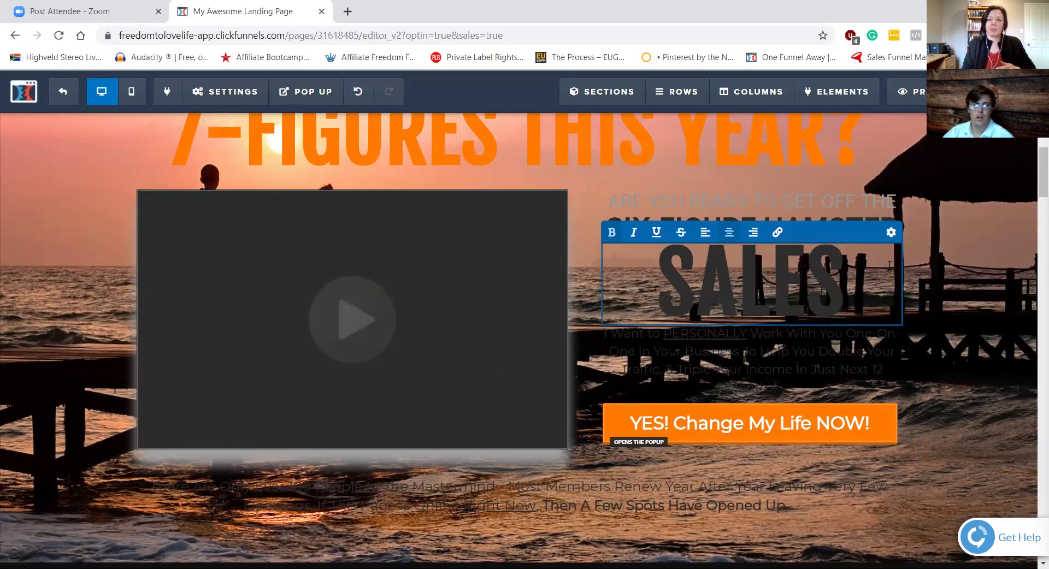
Step: Set the headline's text colour and bold colour to white
left_click(891, 232)
left_click(927, 347)
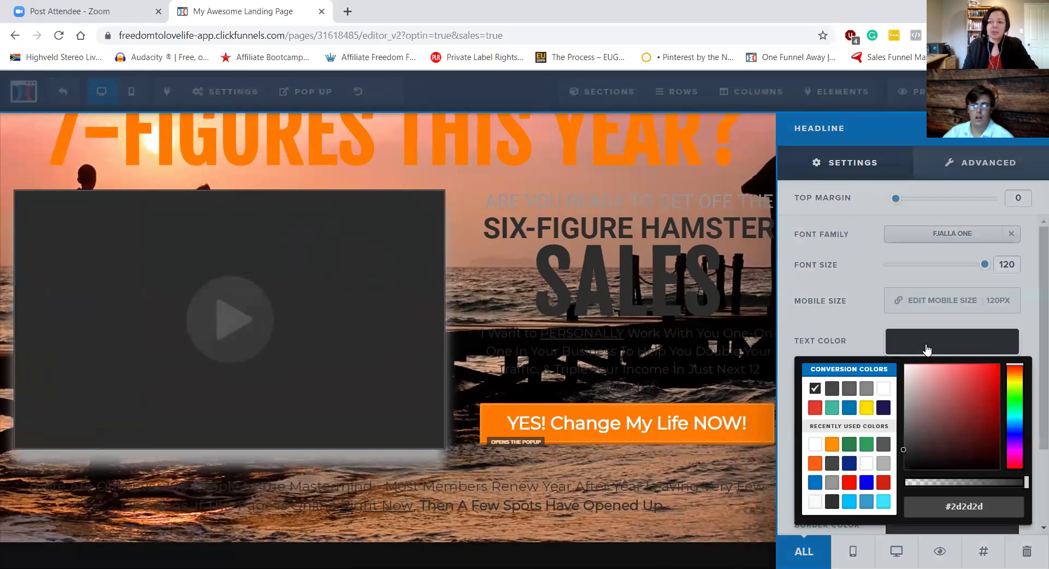
left_click(883, 388)
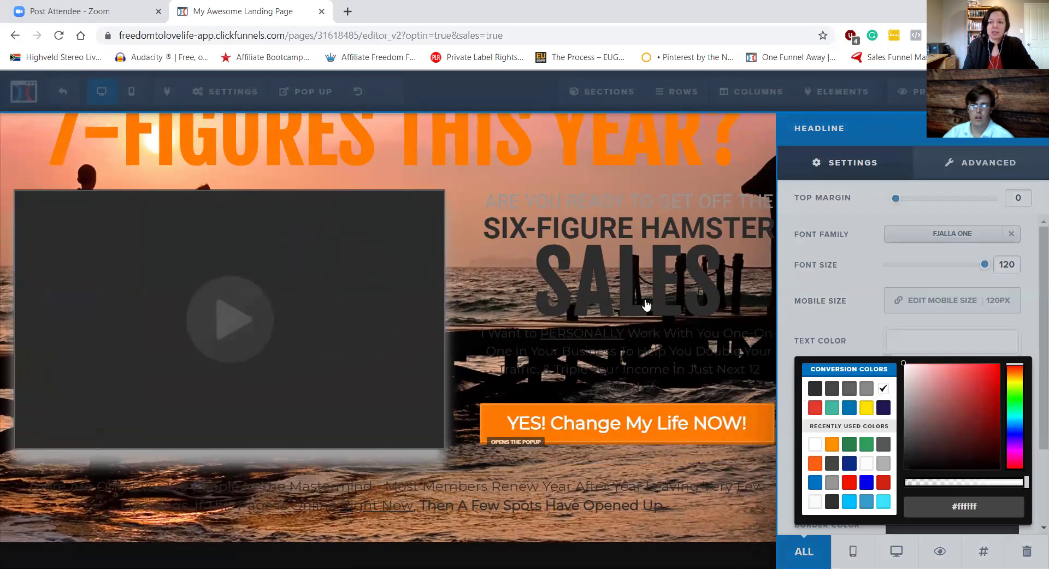
left_click(769, 336)
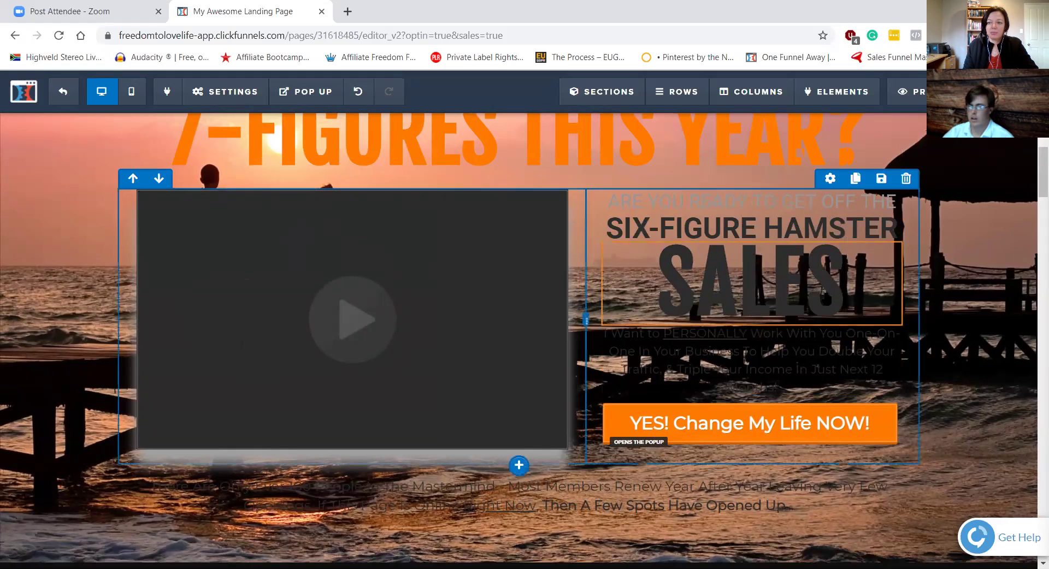
left_click(890, 248)
left_click(890, 232)
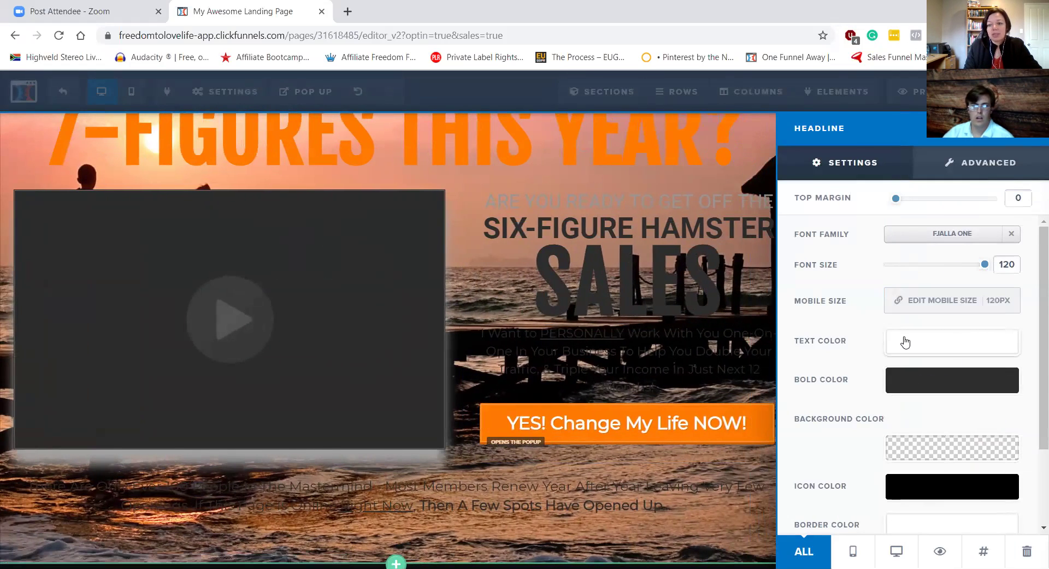
left_click(922, 391)
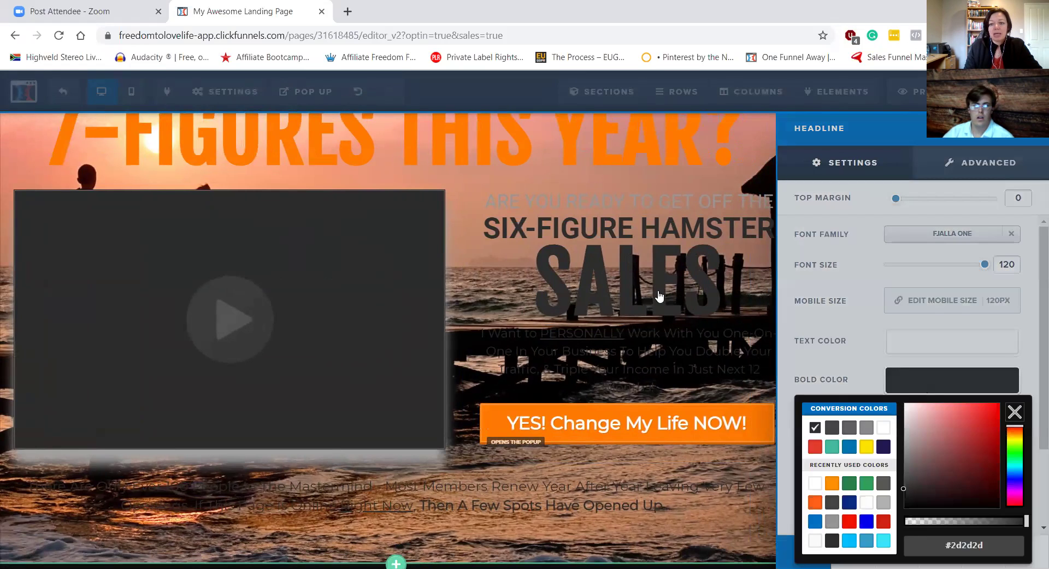
left_click(883, 429)
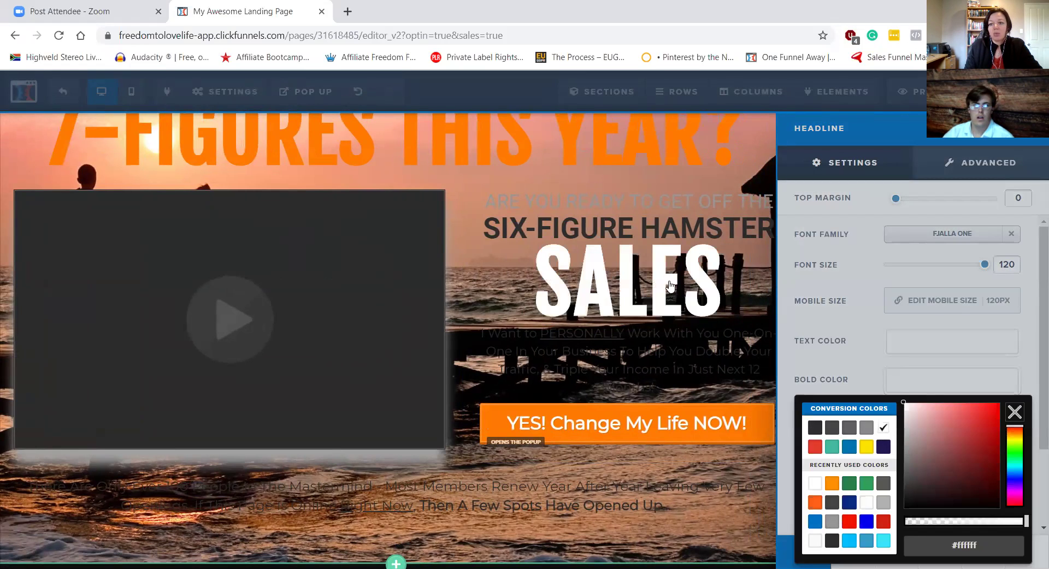
left_click(901, 358)
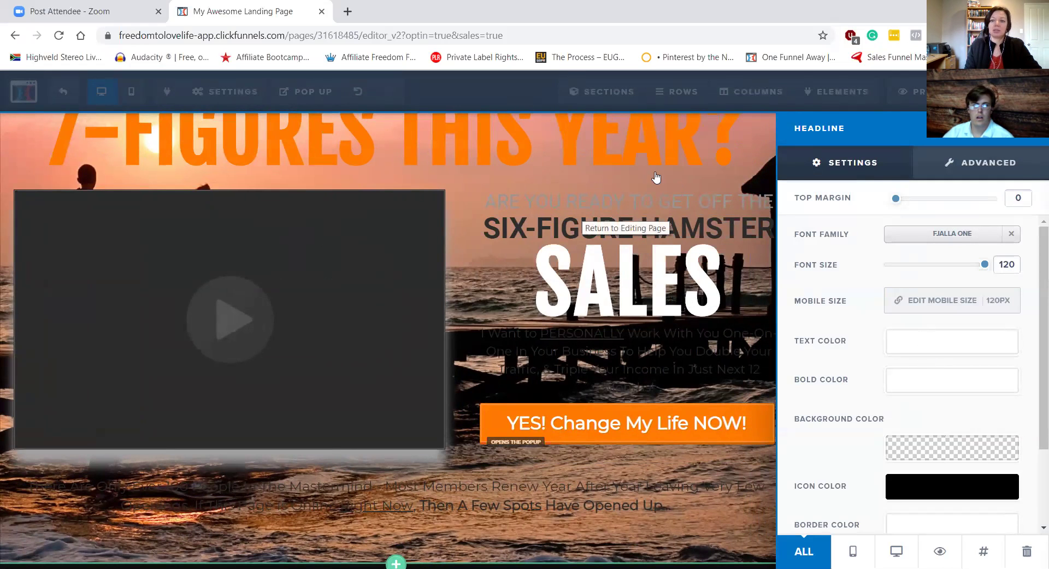
left_click(691, 272)
left_click(676, 205)
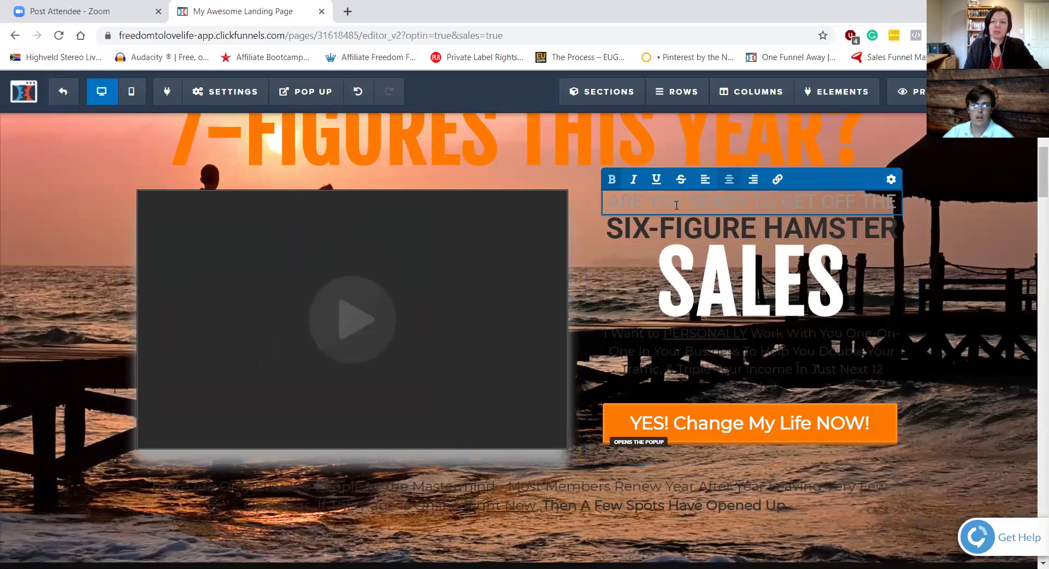
Step: Make the ARE YOU READY TO GET OFF THE pre-headline bold, without italics
left_click(889, 184)
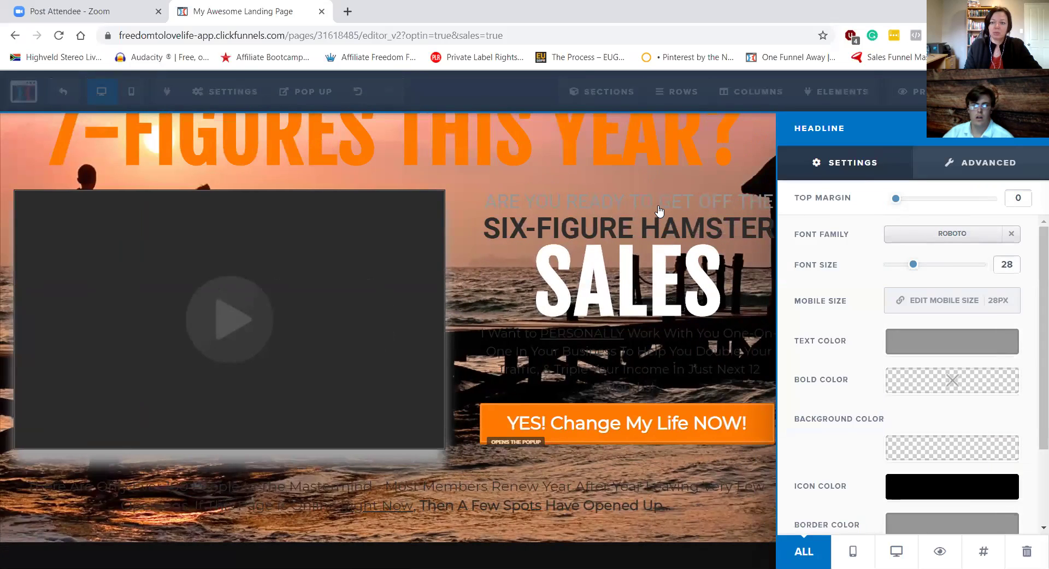
left_click(658, 210)
triple_click(659, 206)
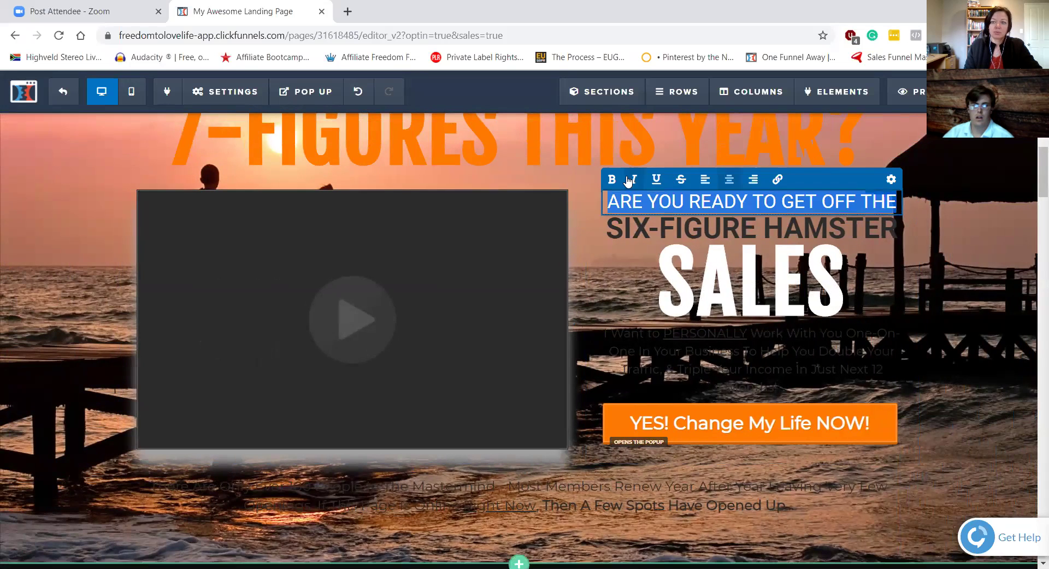
left_click(633, 180)
left_click(632, 184)
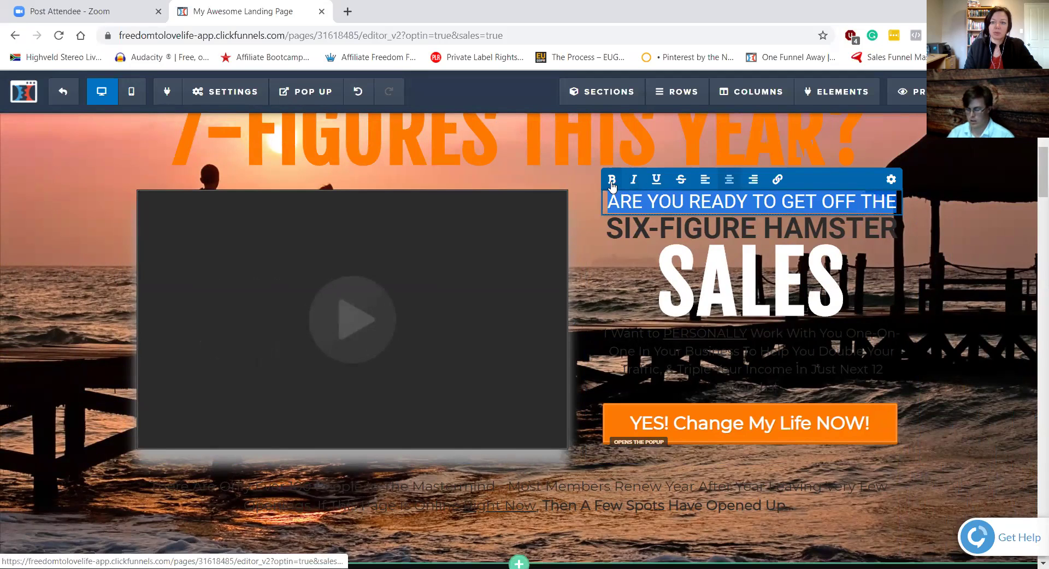
left_click(612, 184)
left_click(595, 200)
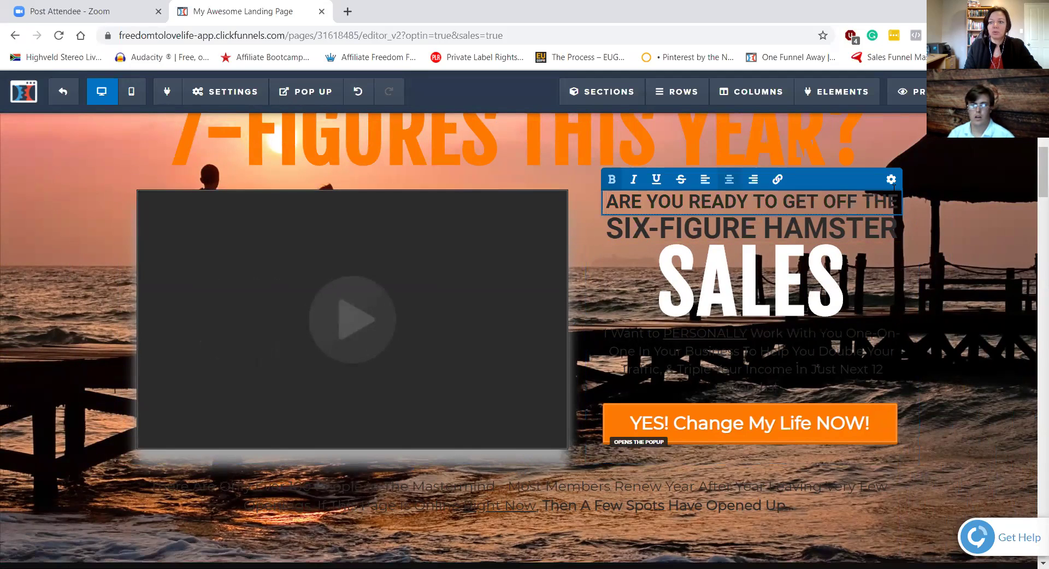
Step: Set the pre-headline's bold text colour to white
left_click(891, 181)
left_click(930, 383)
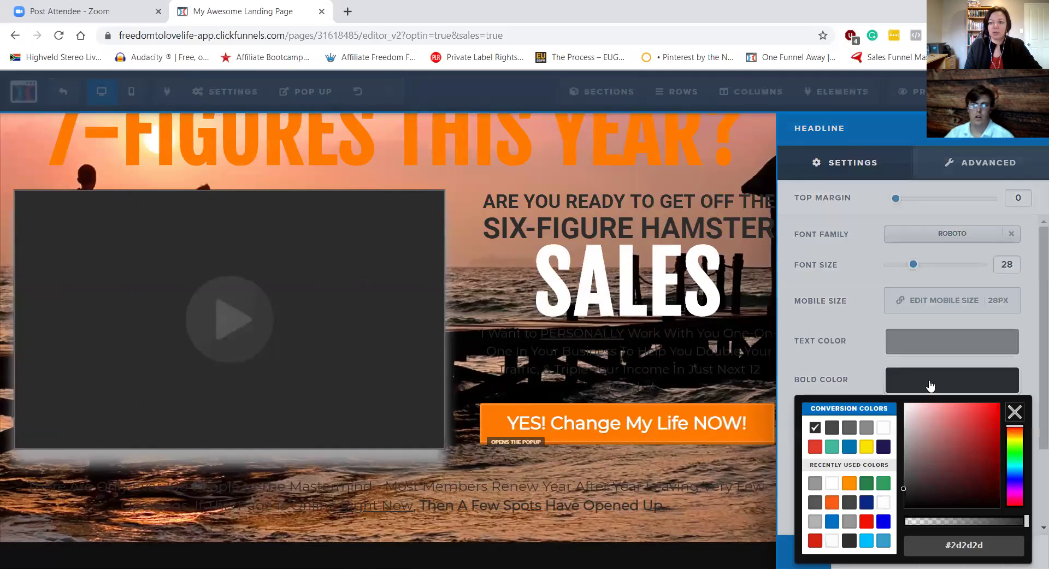
left_click(883, 427)
left_click(978, 377)
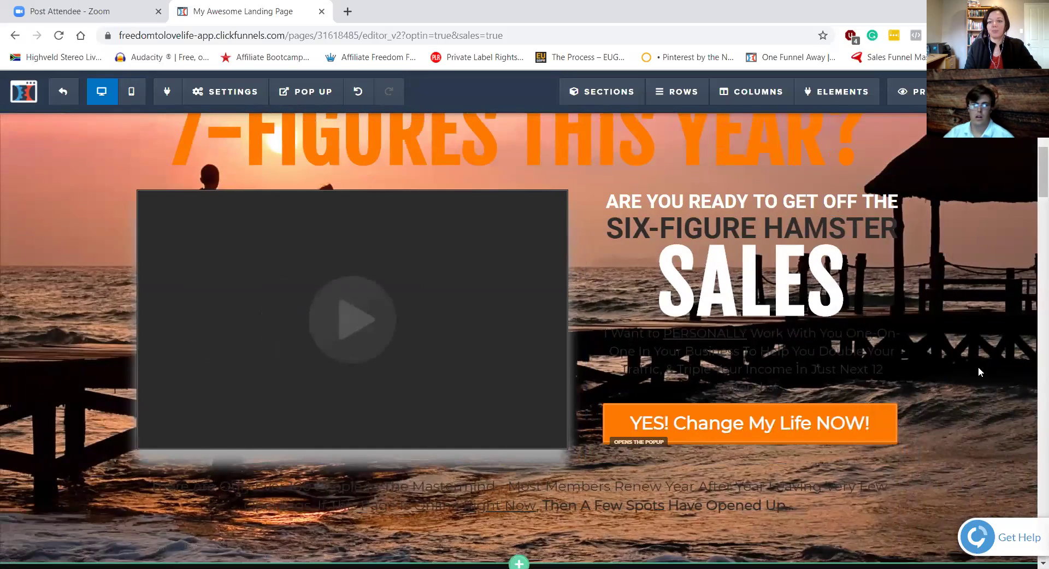
scroll(978, 368, "down", 10)
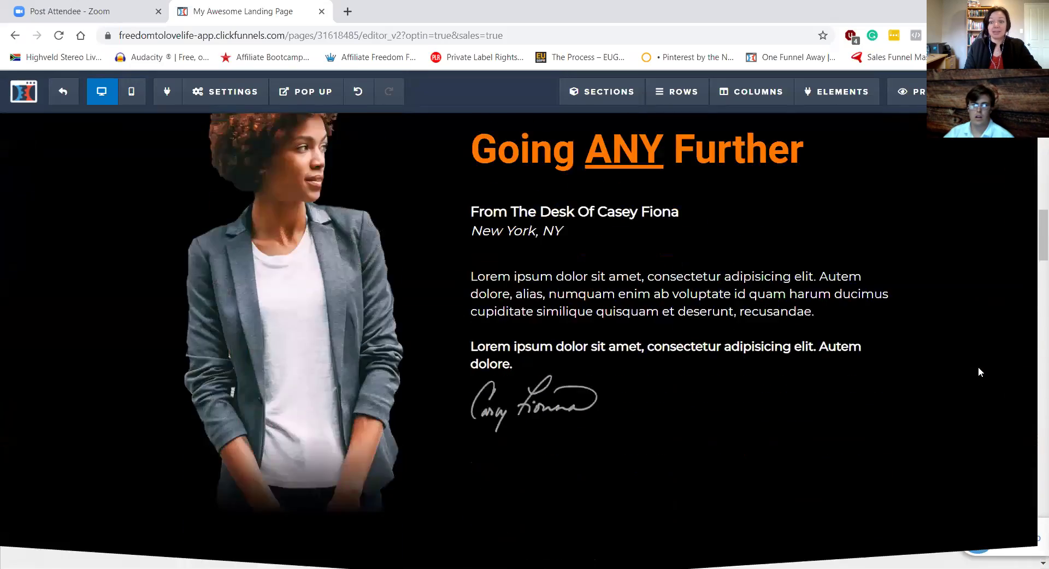
scroll(978, 368, "down", 8)
scroll(978, 368, "up", 6)
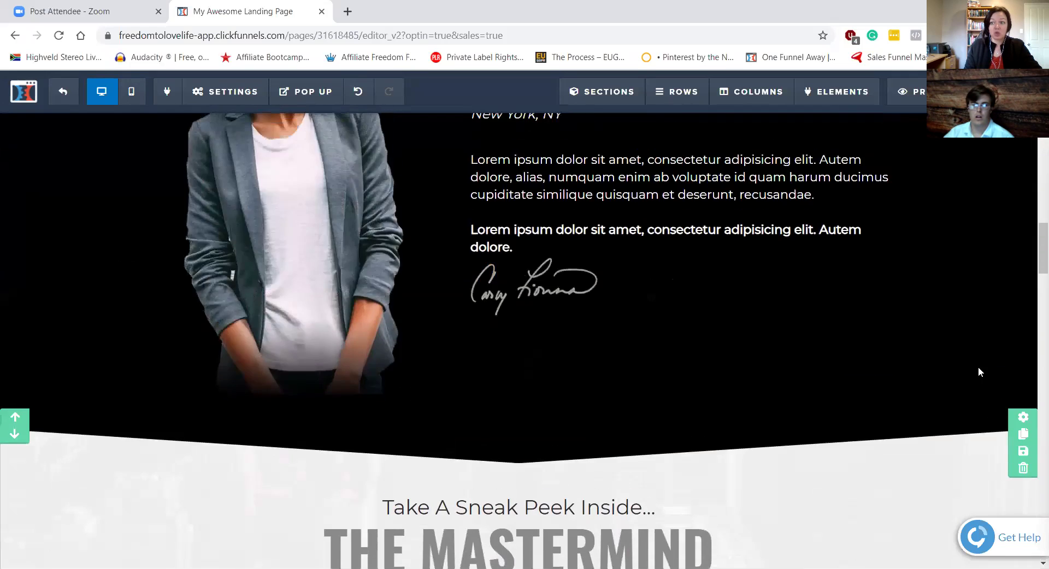
scroll(978, 372, "up", 15)
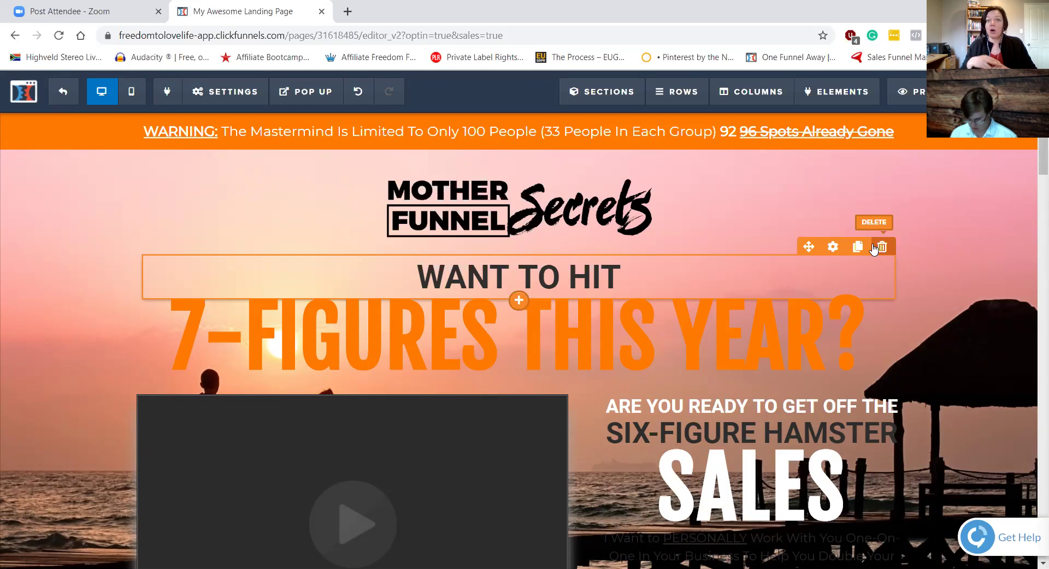
scroll(792, 284, "down", 3)
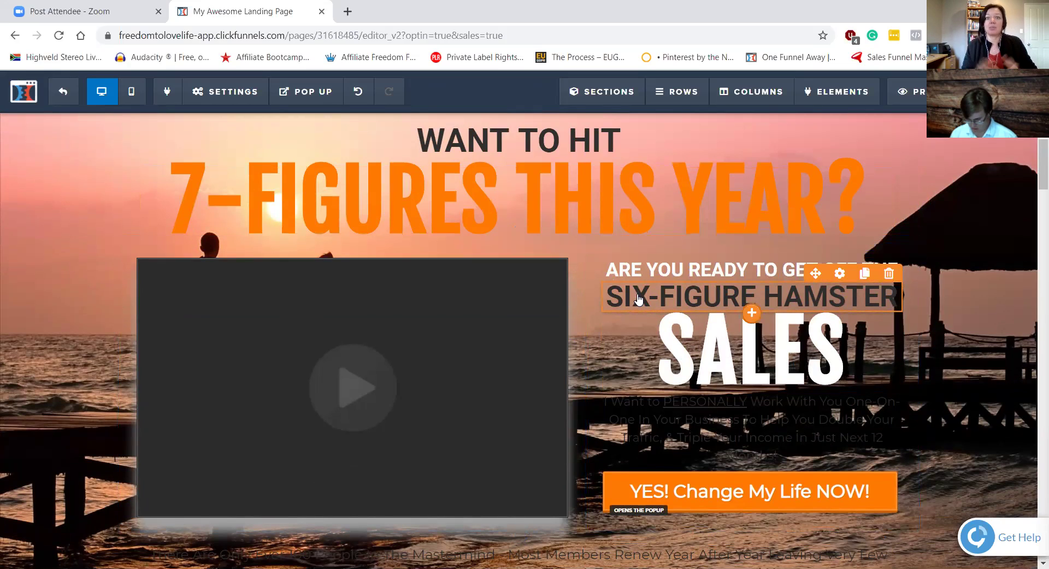
scroll(503, 229, "down", 15)
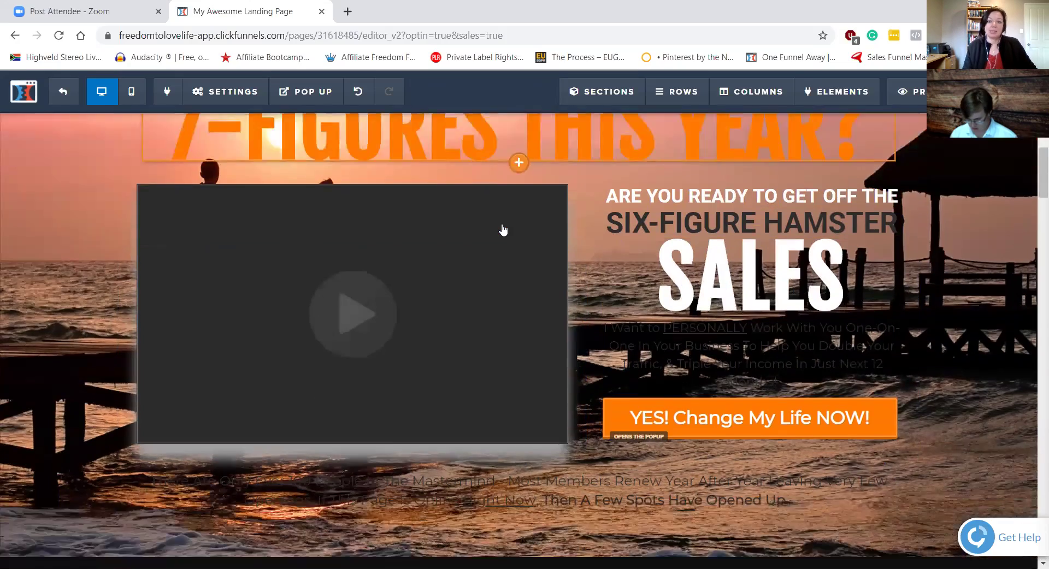
scroll(503, 230, "down", 3)
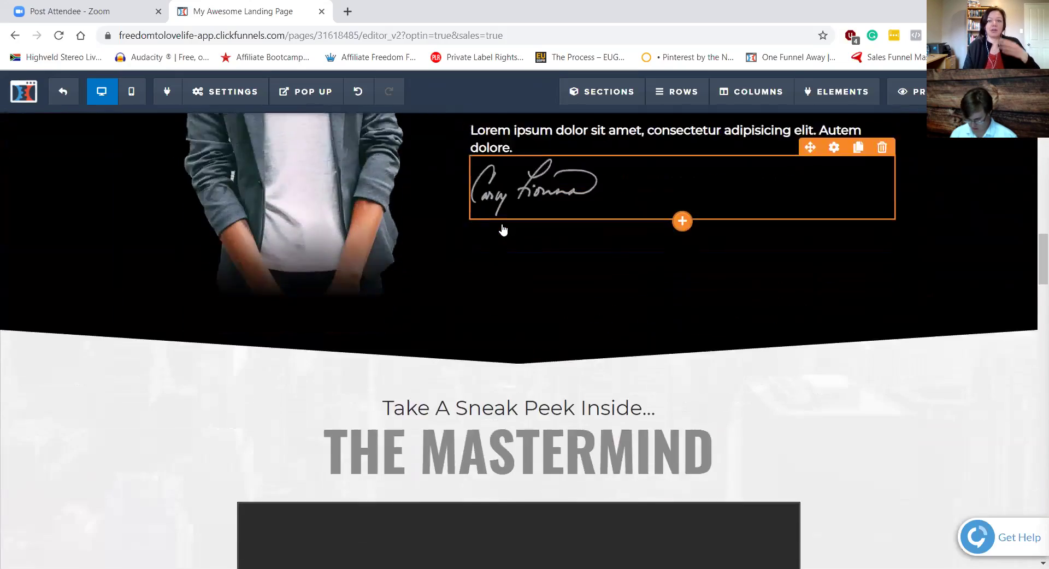
scroll(557, 306, "up", 8)
scroll(561, 314, "down", 18)
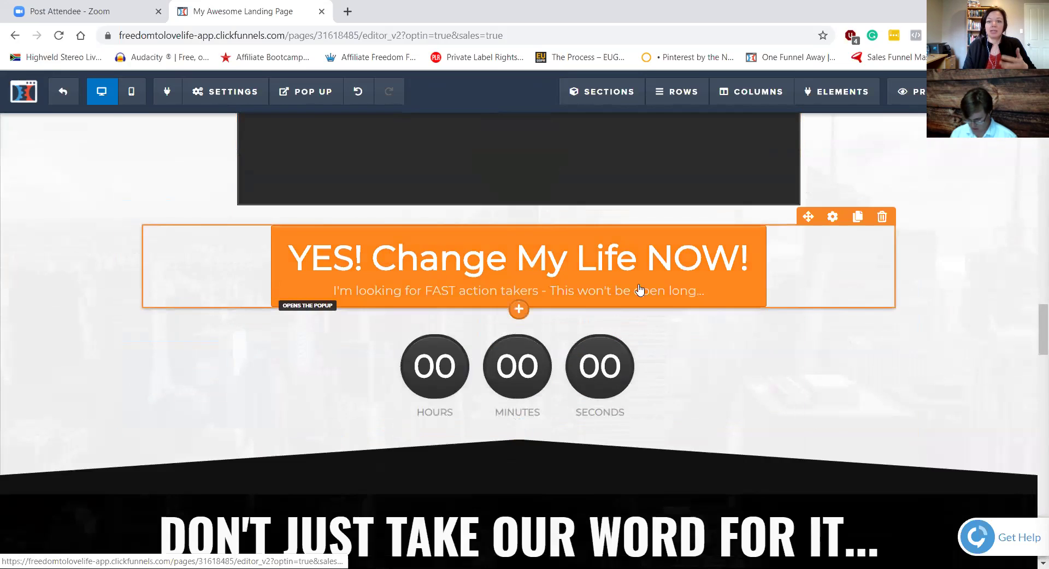
scroll(675, 296, "down", 9)
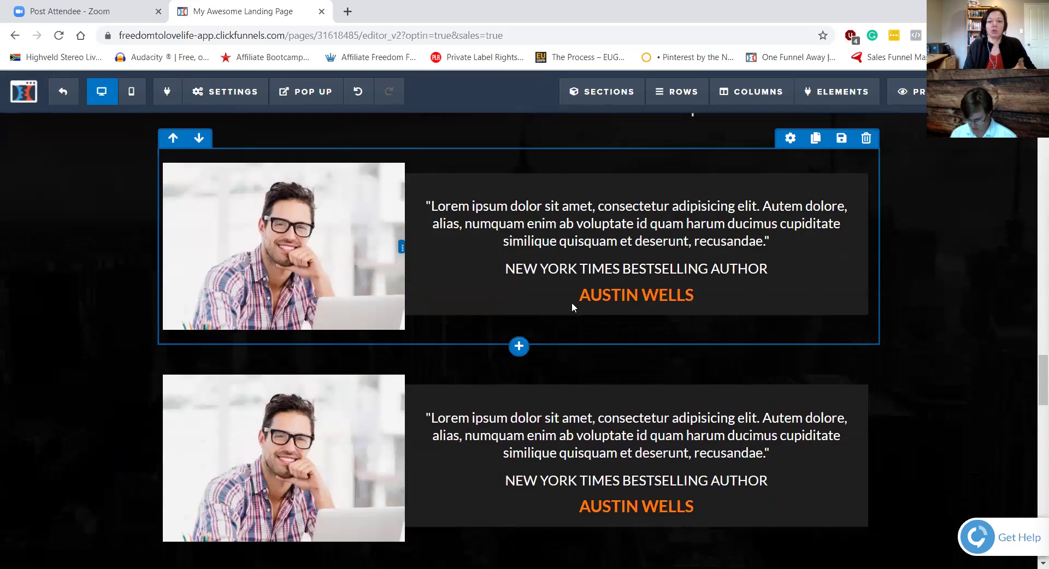
scroll(653, 307, "down", 6)
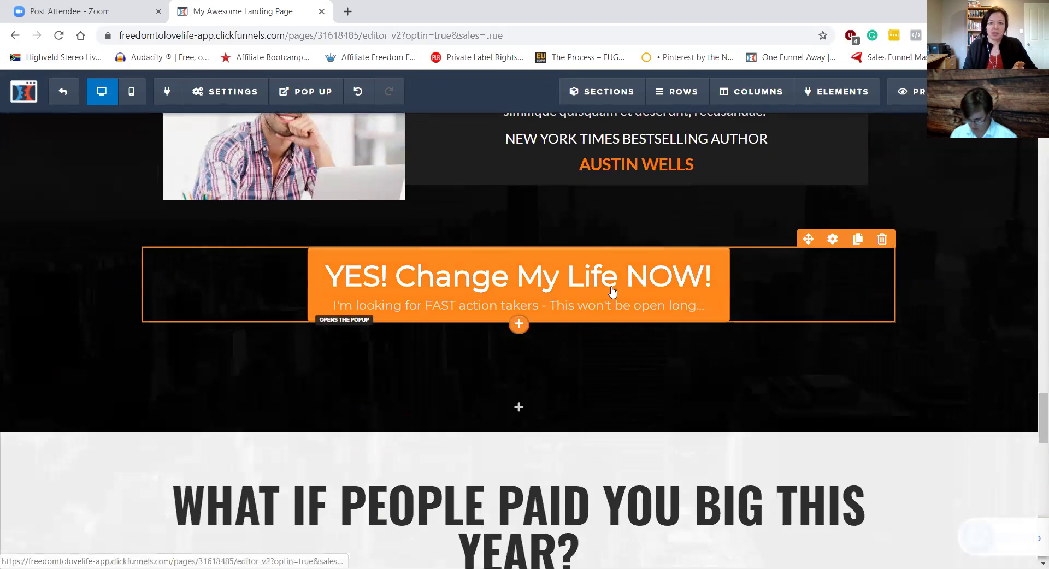
scroll(612, 292, "down", 12)
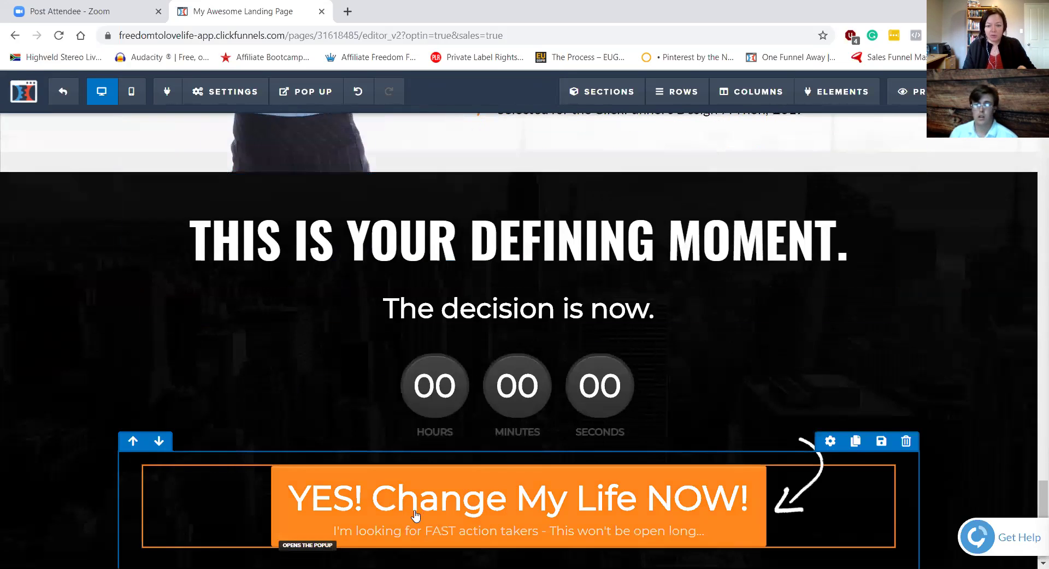
scroll(636, 243, "up", 5)
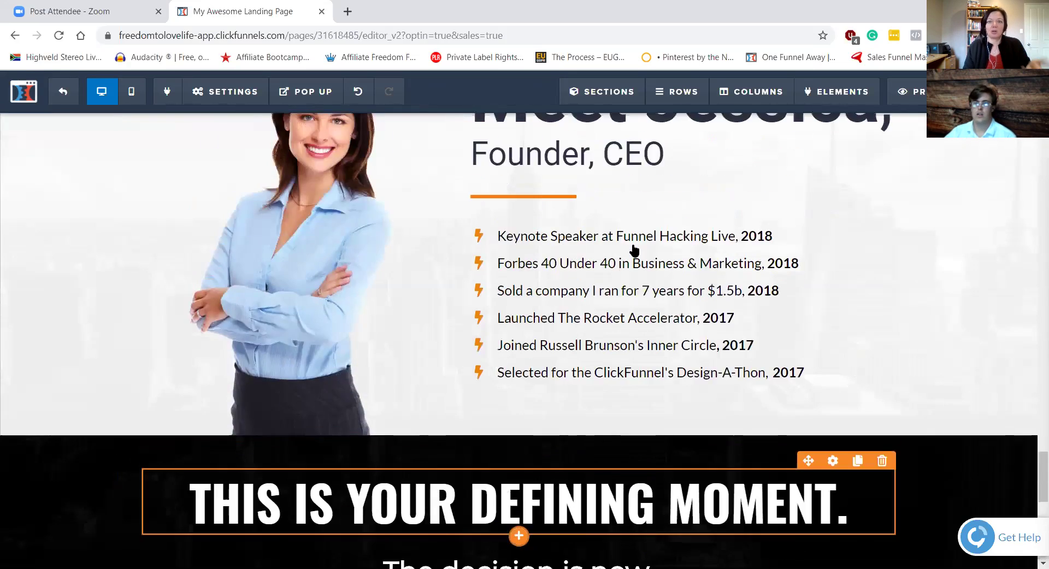
scroll(634, 249, "up", 12)
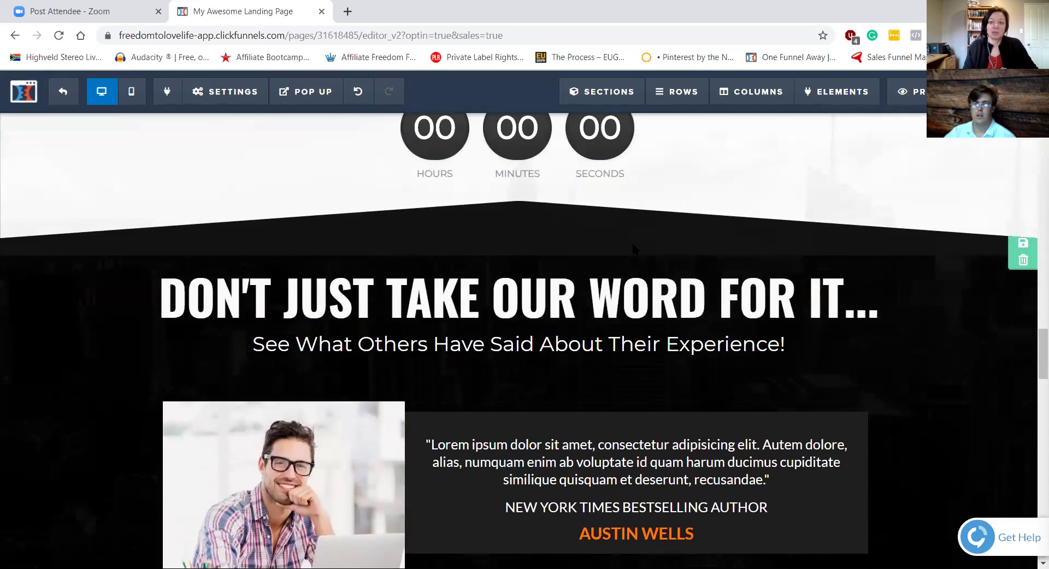
scroll(631, 244, "down", 15)
scroll(632, 251, "up", 5)
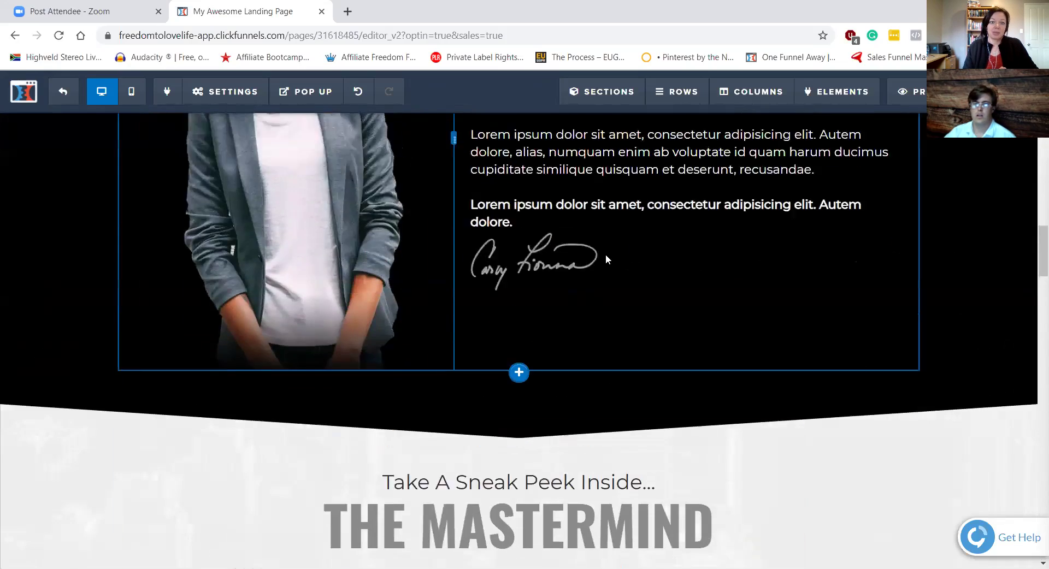
scroll(605, 254, "up", 15)
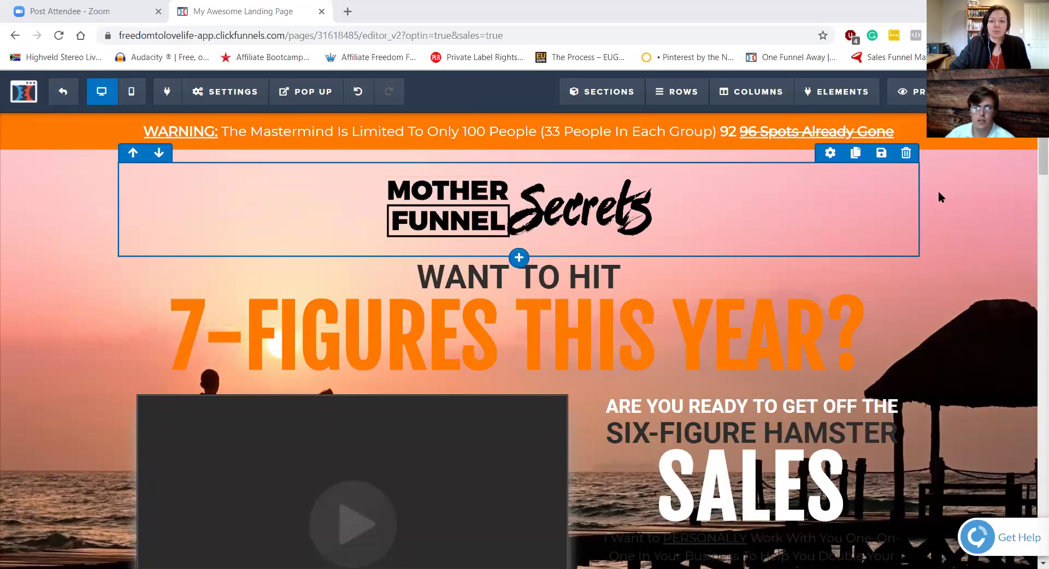
left_click(1019, 177)
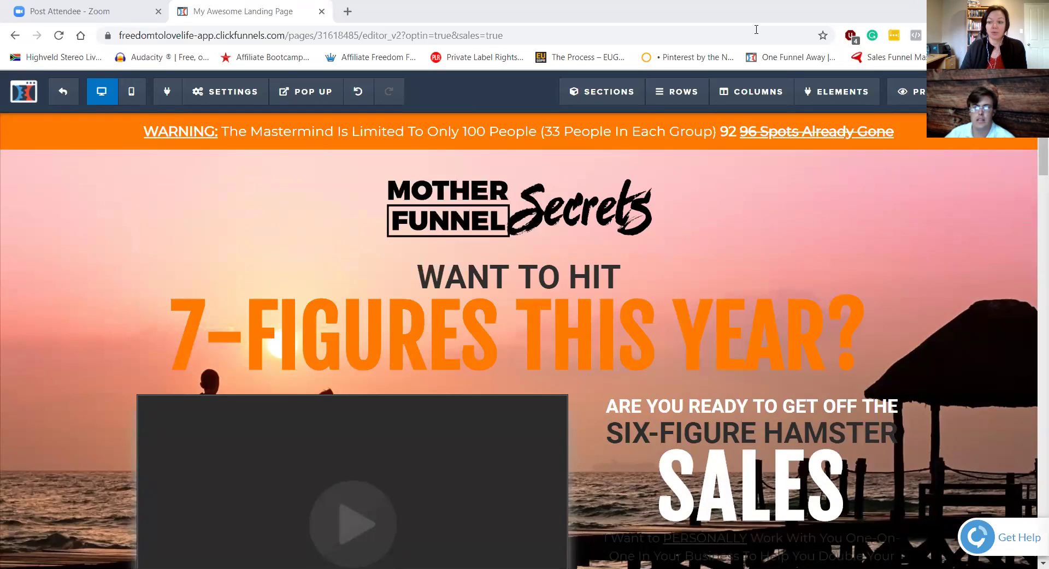
scroll(1031, 153, "down", 7)
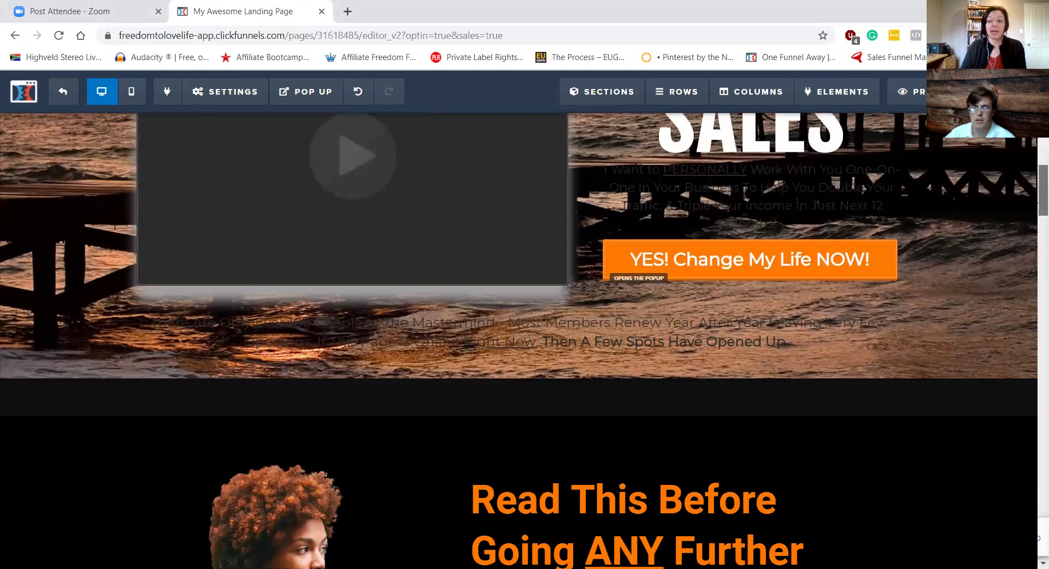
scroll(1042, 190, "up", 7)
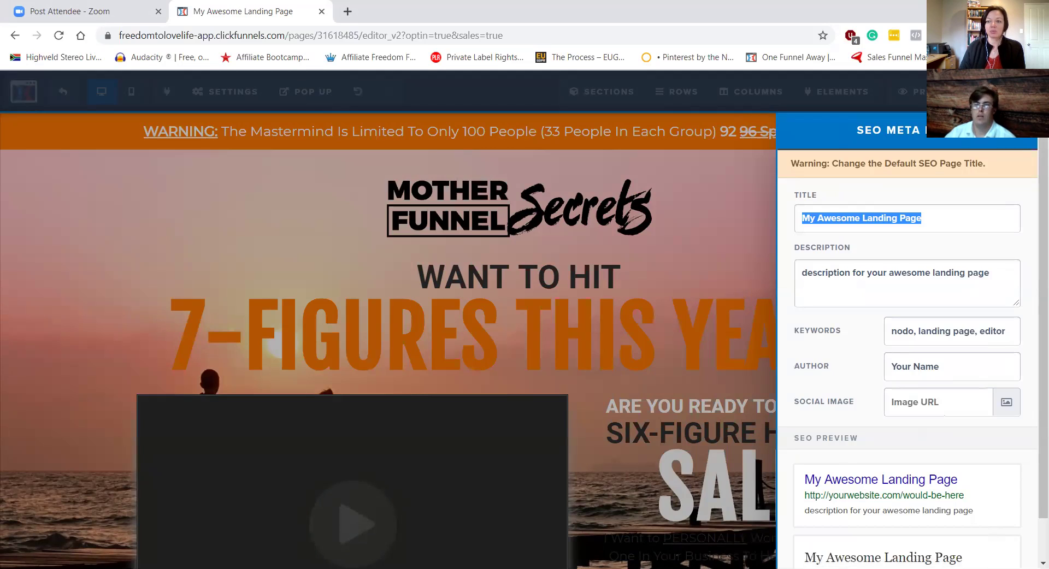
left_click(216, 95)
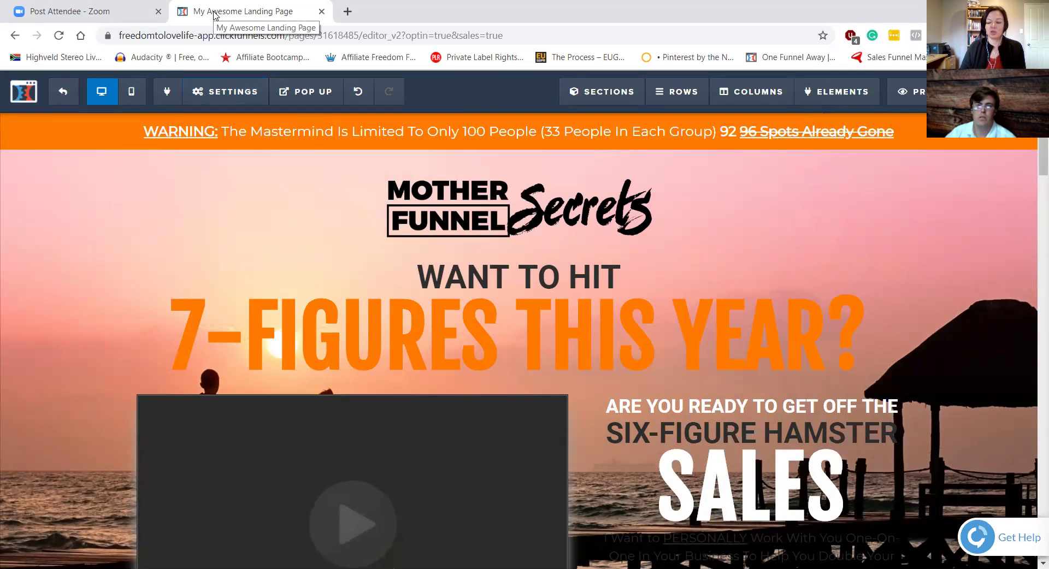
Step: Exit the page editor and open the TEST PAGE OMW funnel's Settings tab
left_click(70, 93)
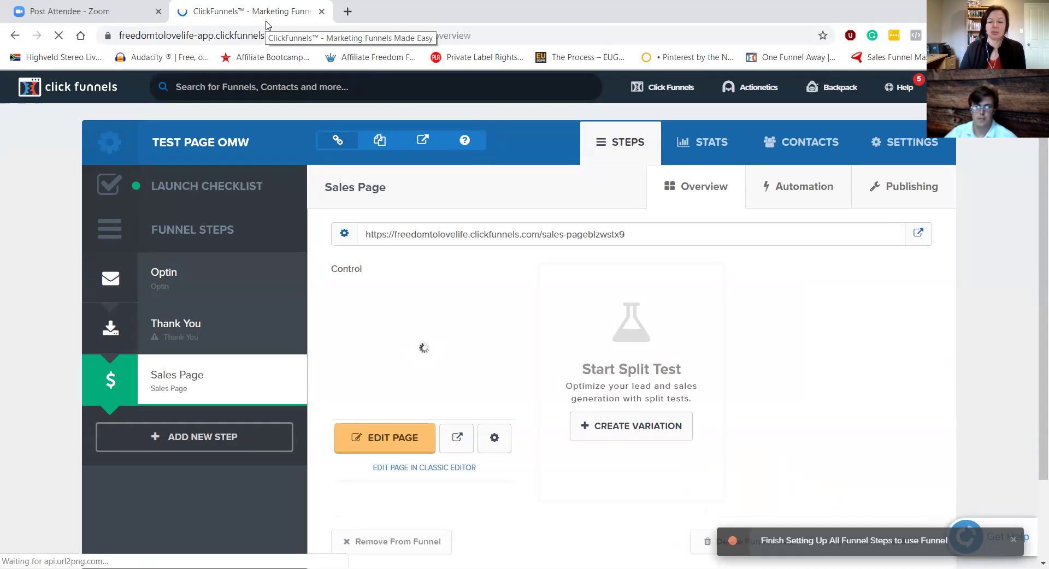
scroll(465, 166, "down", 1)
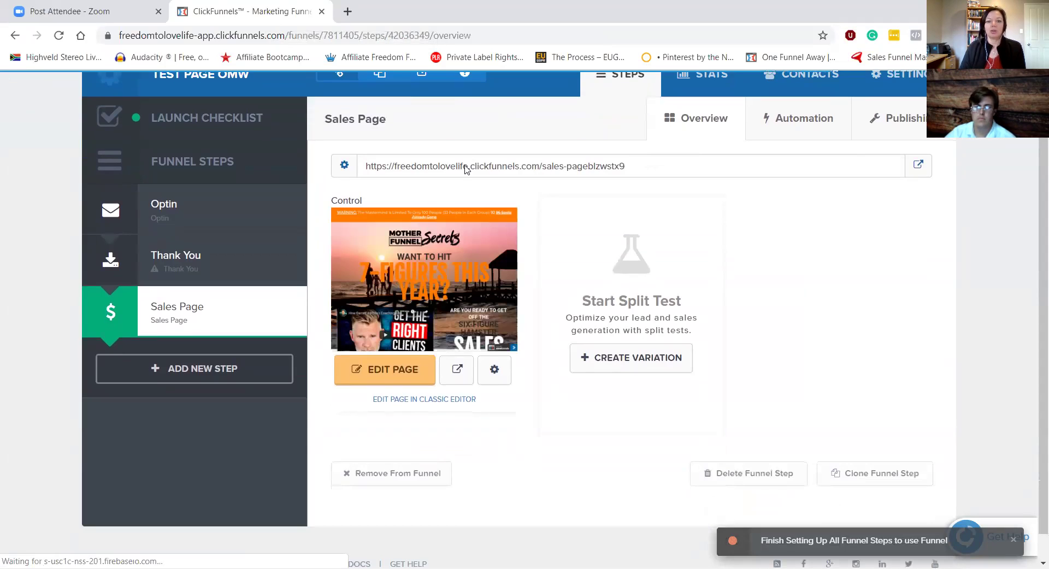
scroll(466, 167, "up", 1)
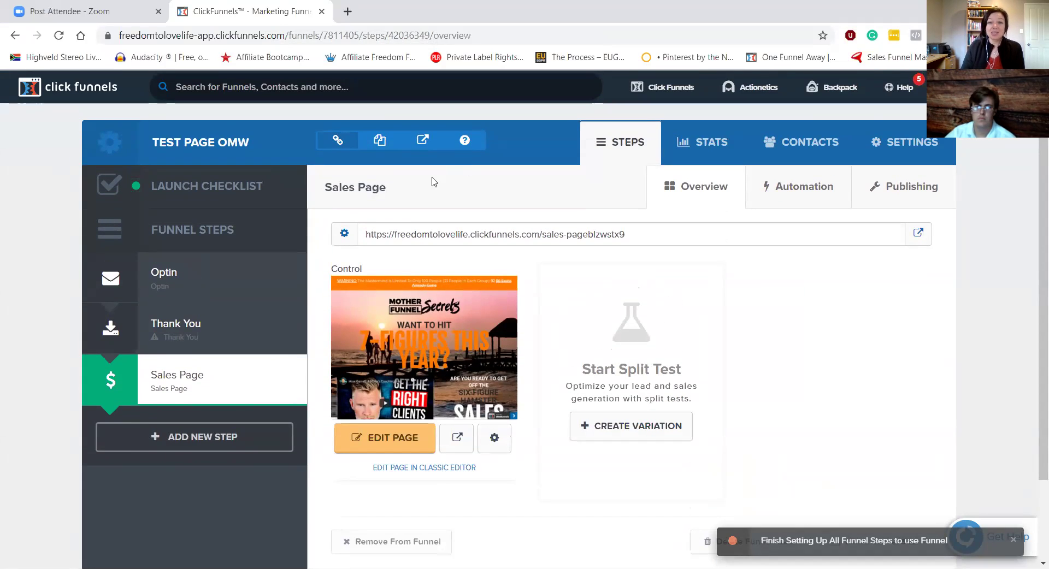
left_click(898, 143)
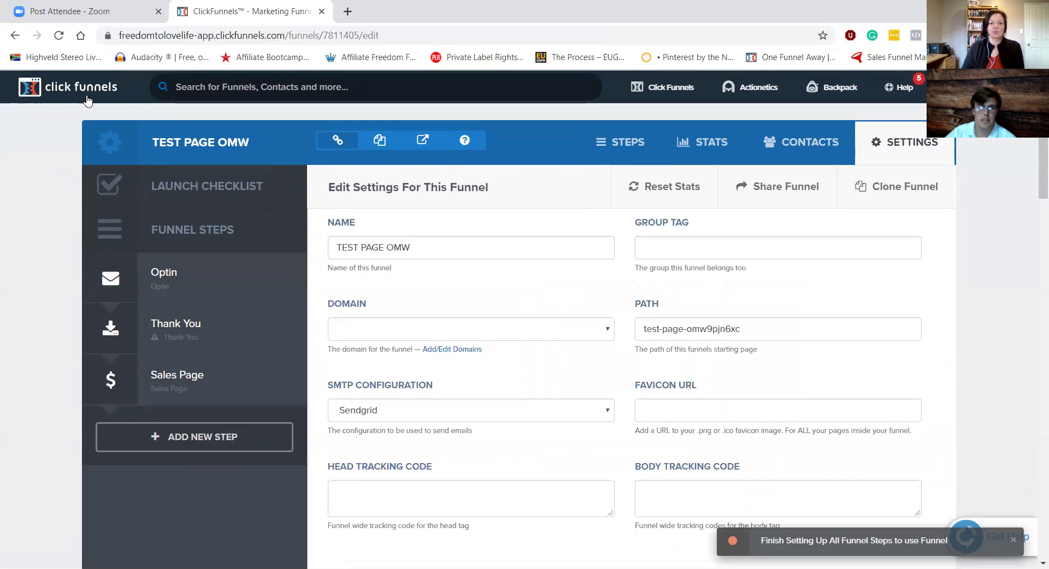
Step: Go to the Funnels list and reopen TEST PAGE OMW at its Optin step
mouse_move(650, 98)
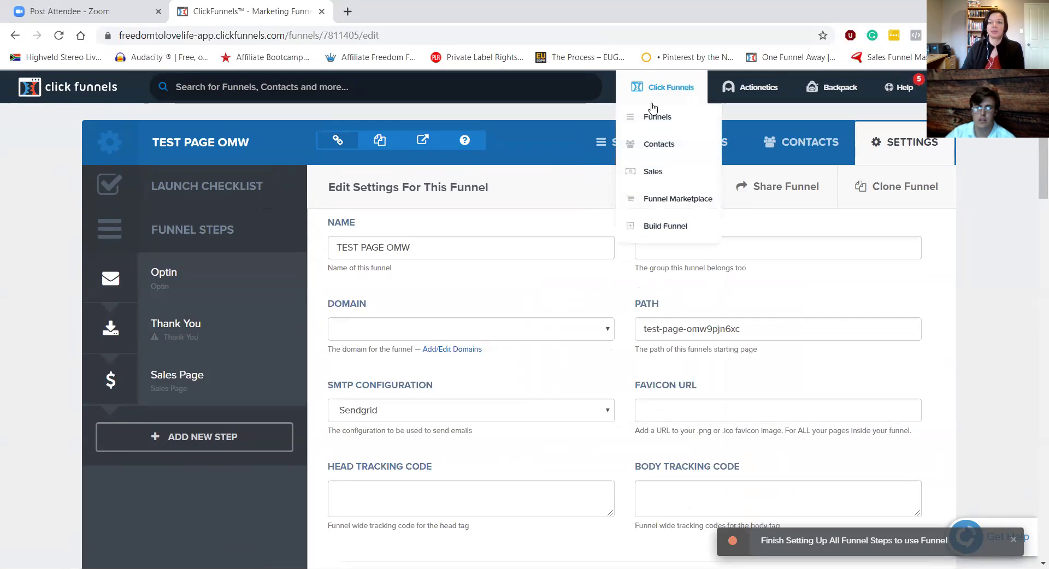
left_click(657, 119)
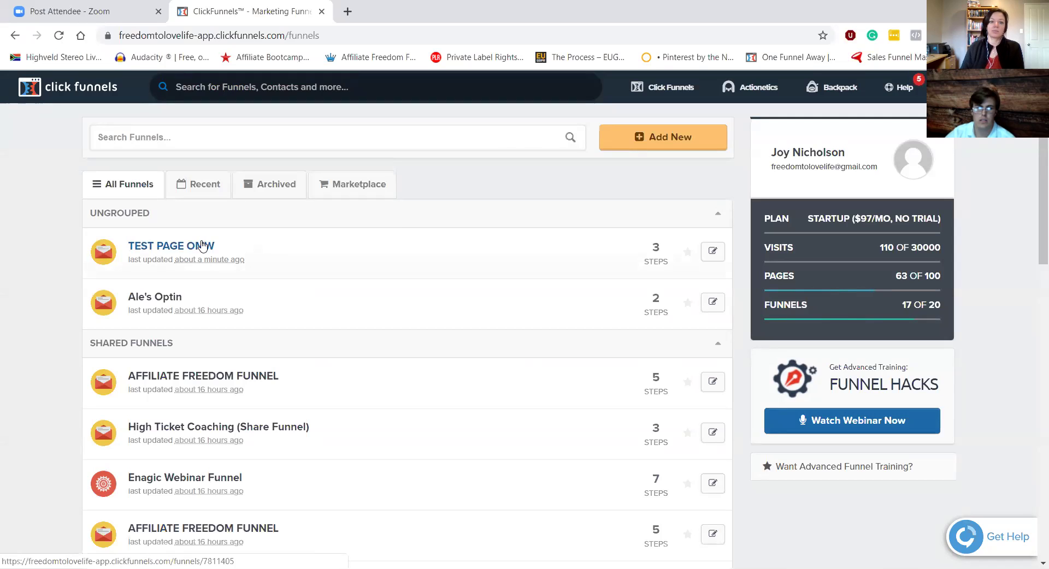
left_click(712, 252)
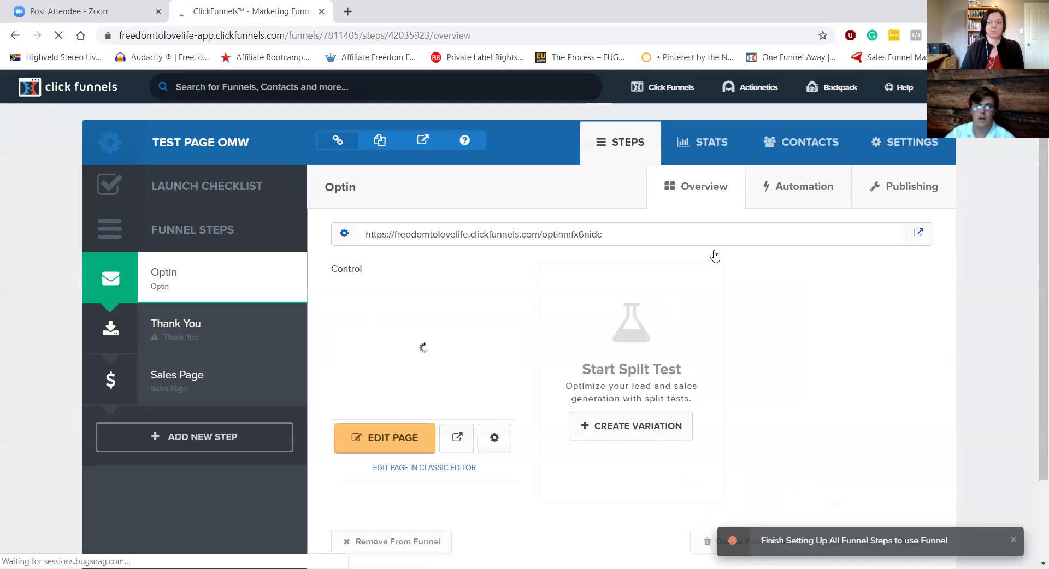
Step: Rename the funnel from 'TEST PAGE OMW' to 'Robert's Awesome Funnel!' and return to its settings
left_click(904, 146)
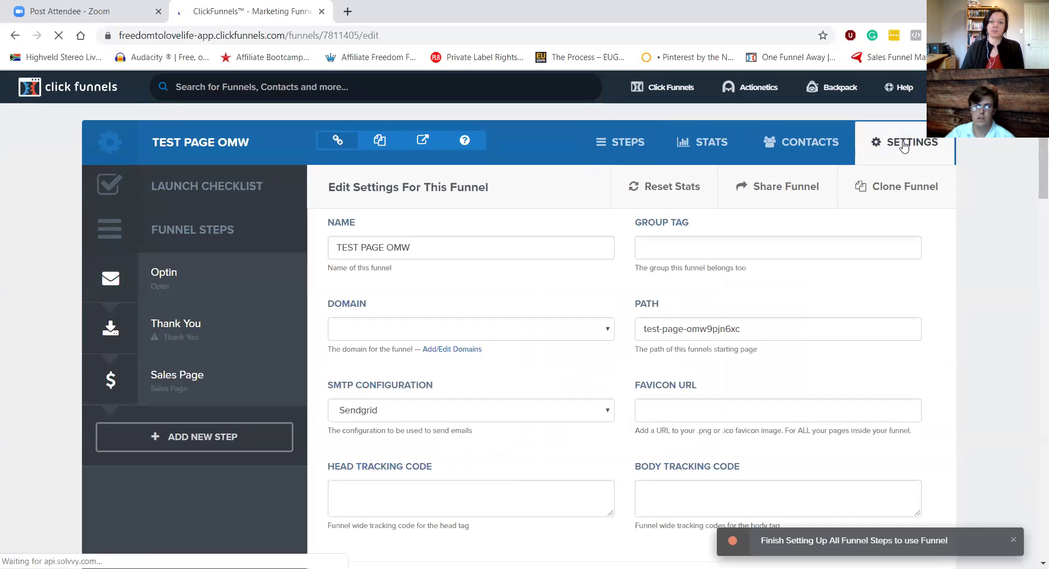
double_click(419, 247)
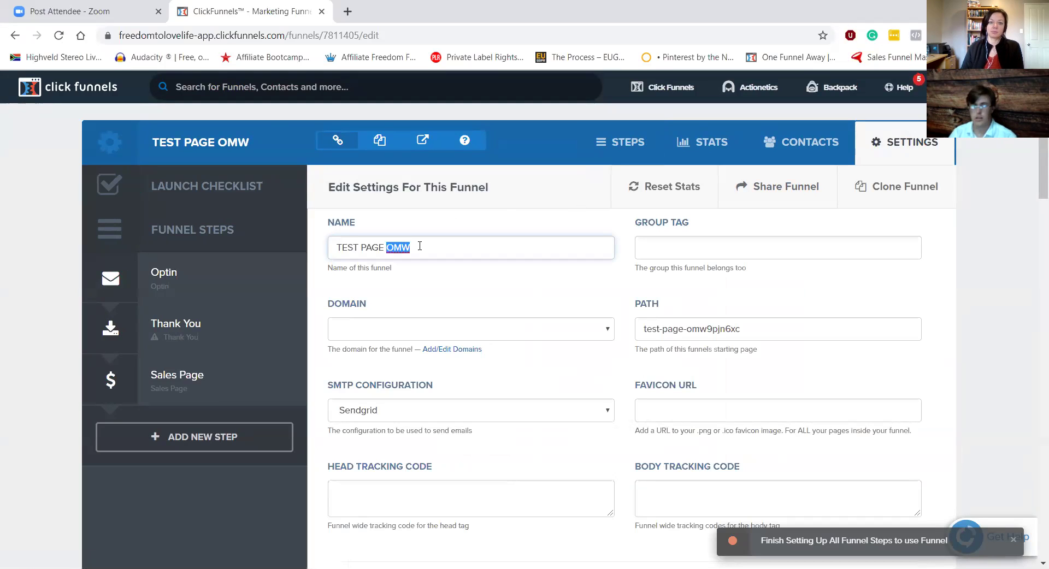
key("BackSpace")
key("BackSpace")
key("BackSpace")
key("BackSpace")
key("BackSpace")
key("BackSpace")
key("BackSpace")
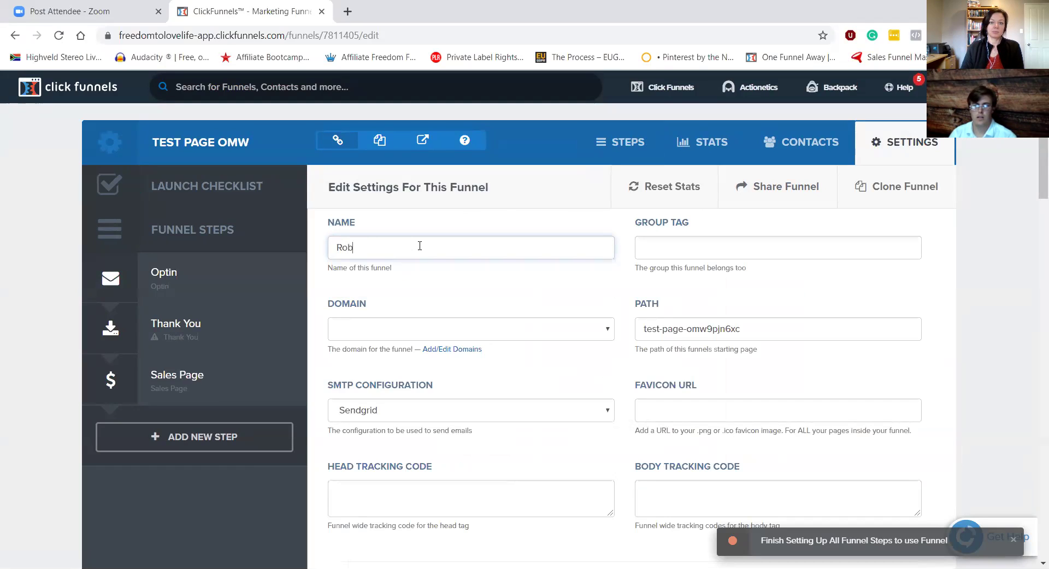
type("Robert's Awesome ")
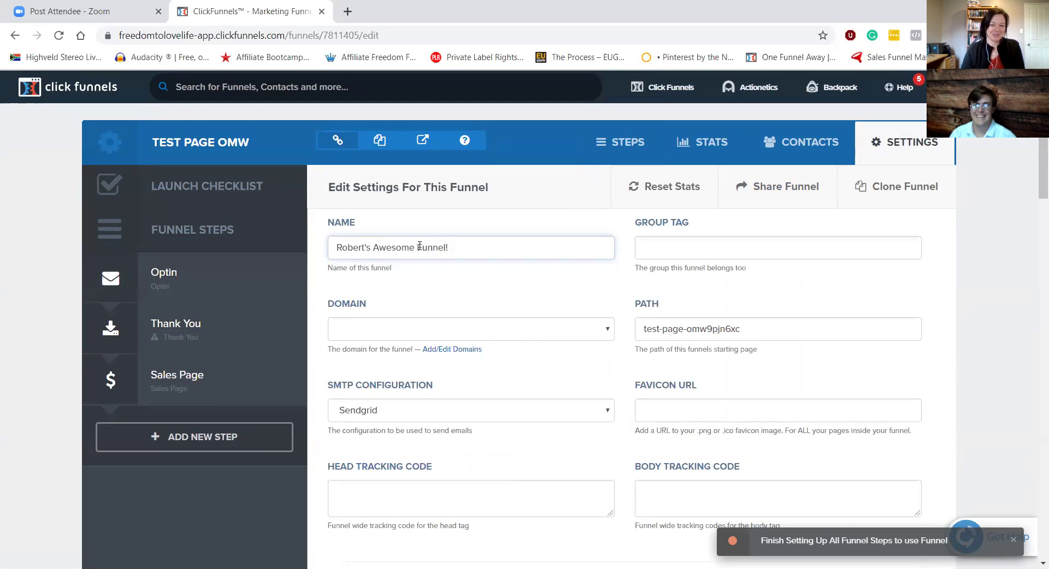
type("Funnel!")
key("Return")
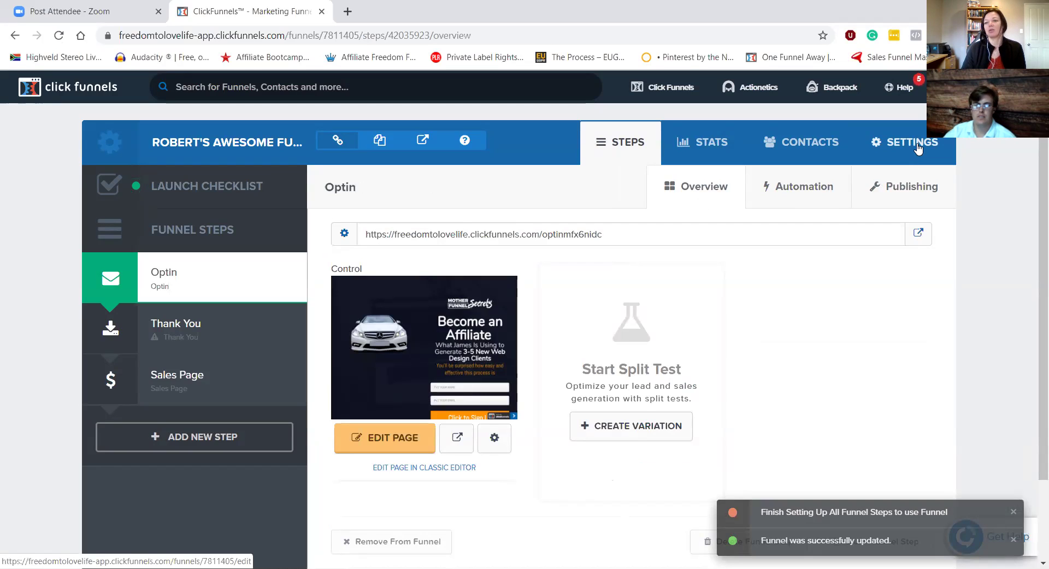
left_click(917, 147)
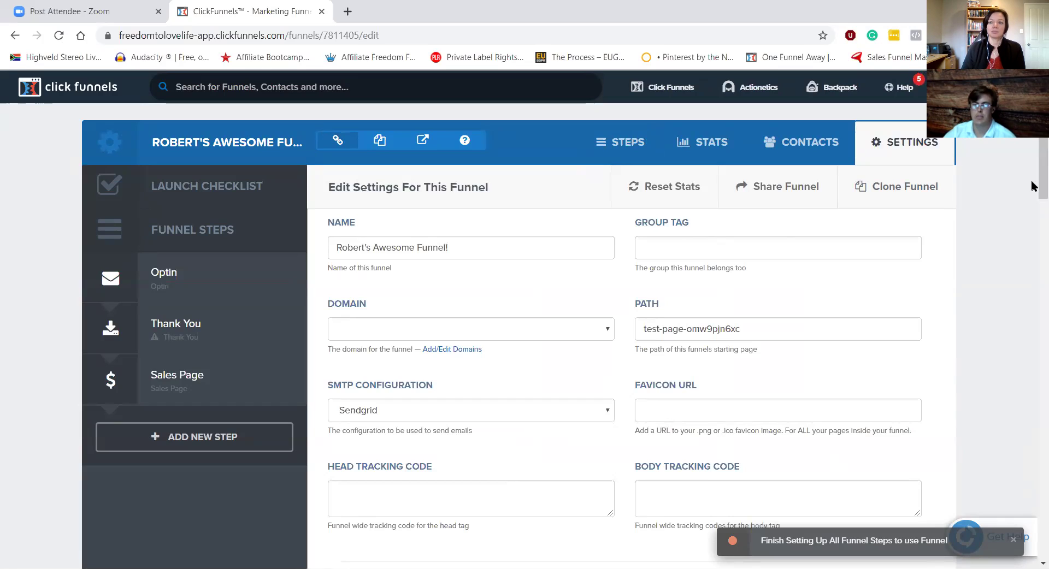
Step: Give the funnel the group tag 'FB Live Funnels'
left_click(675, 248)
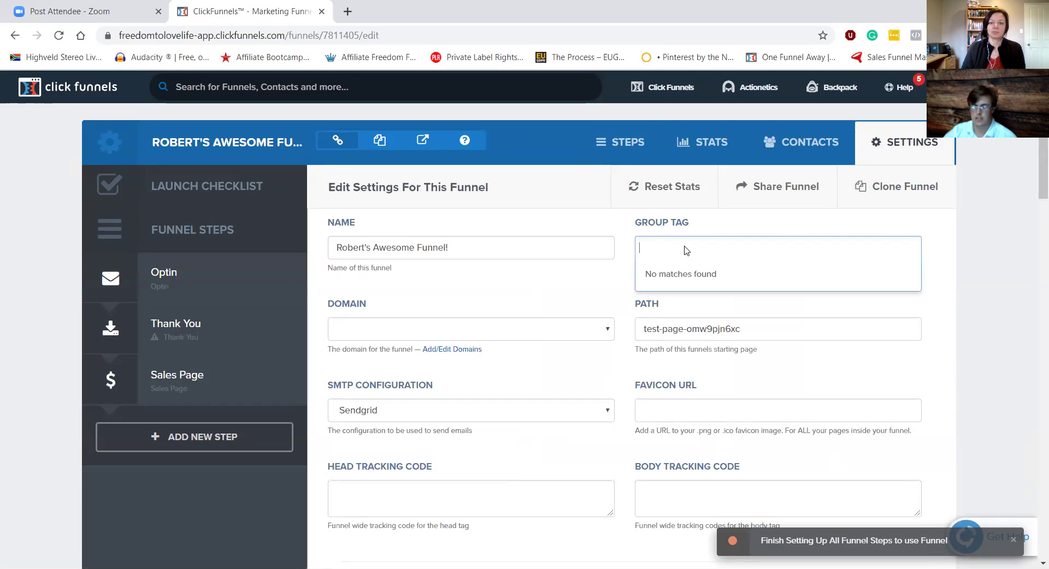
type("FB Live Funnels")
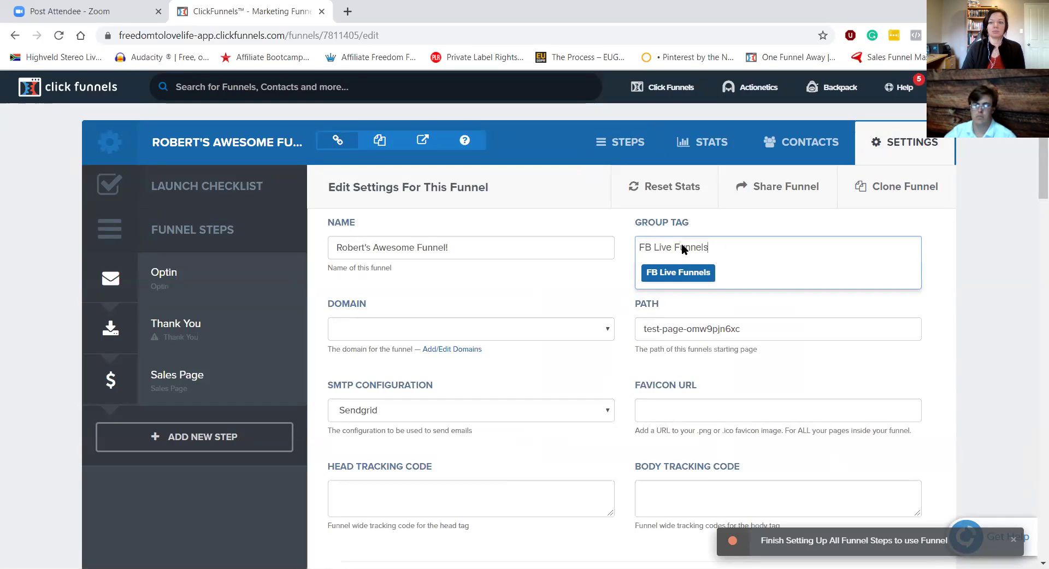
left_click(601, 270)
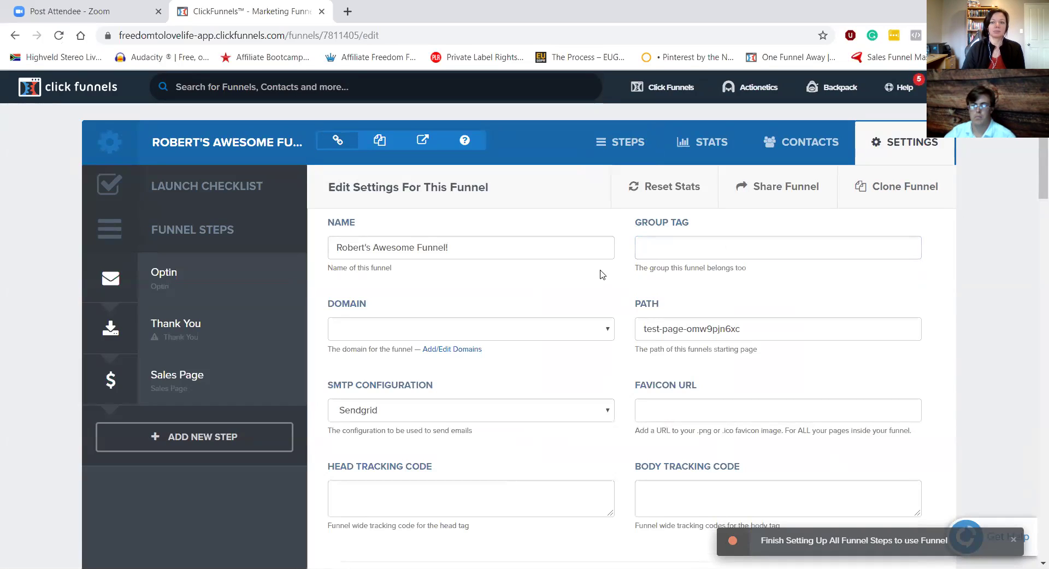
left_click(674, 252)
type("F")
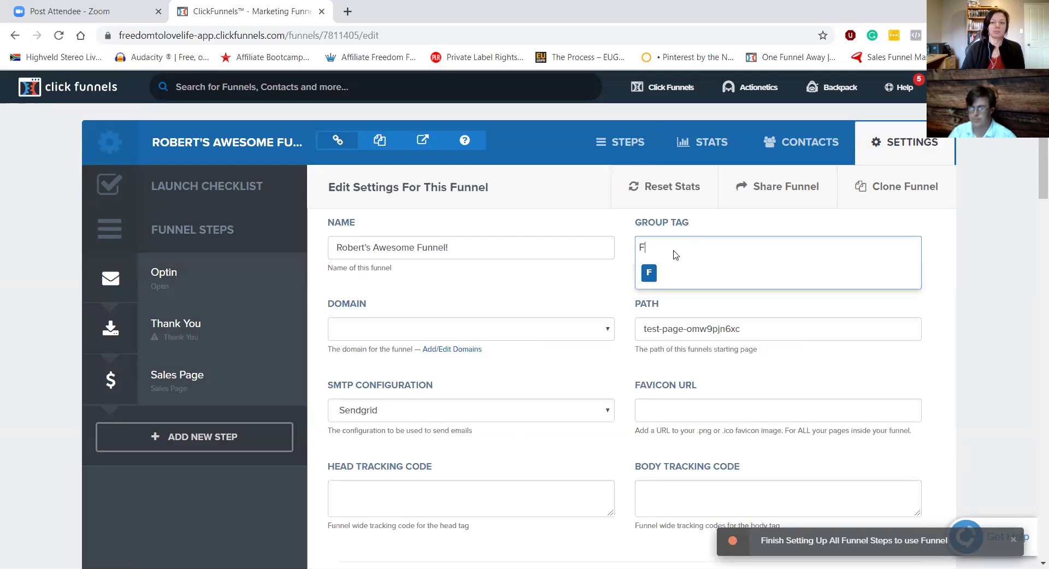
type("B LIve Funnels")
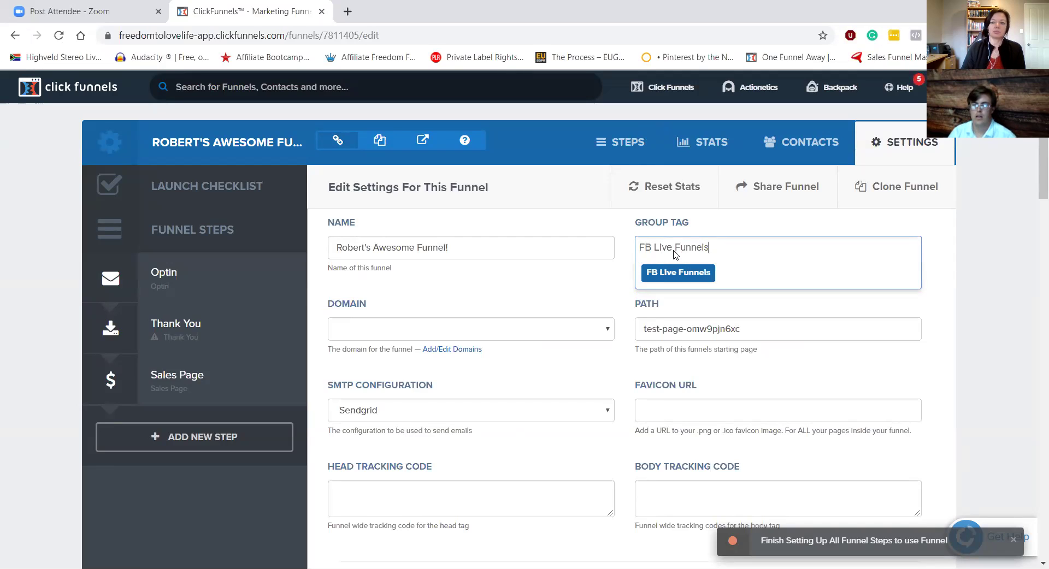
key("Return")
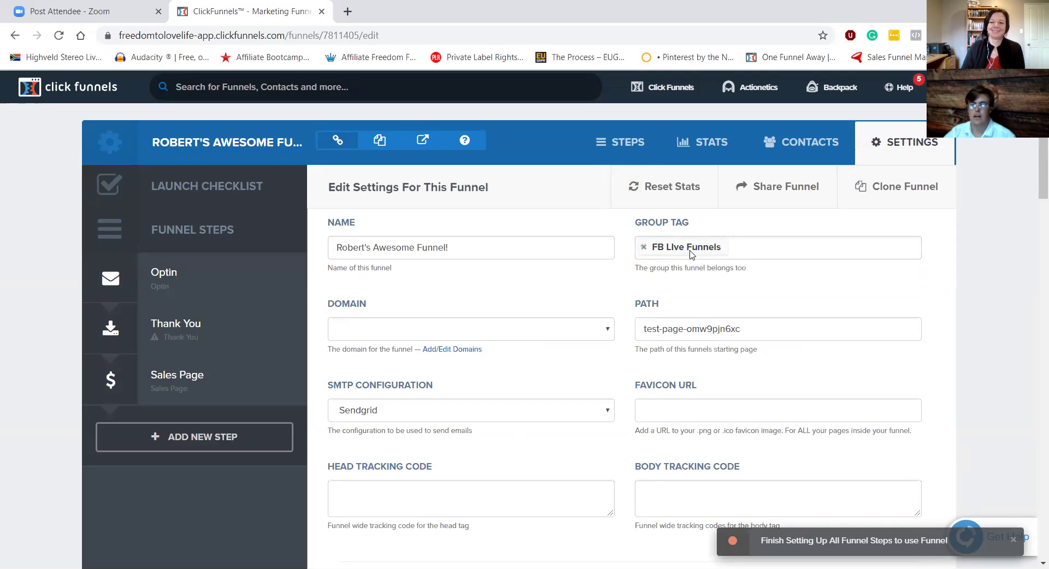
Step: Save and update the funnel settings
scroll(1032, 205, "down", 3)
scroll(1027, 306, "down", 15)
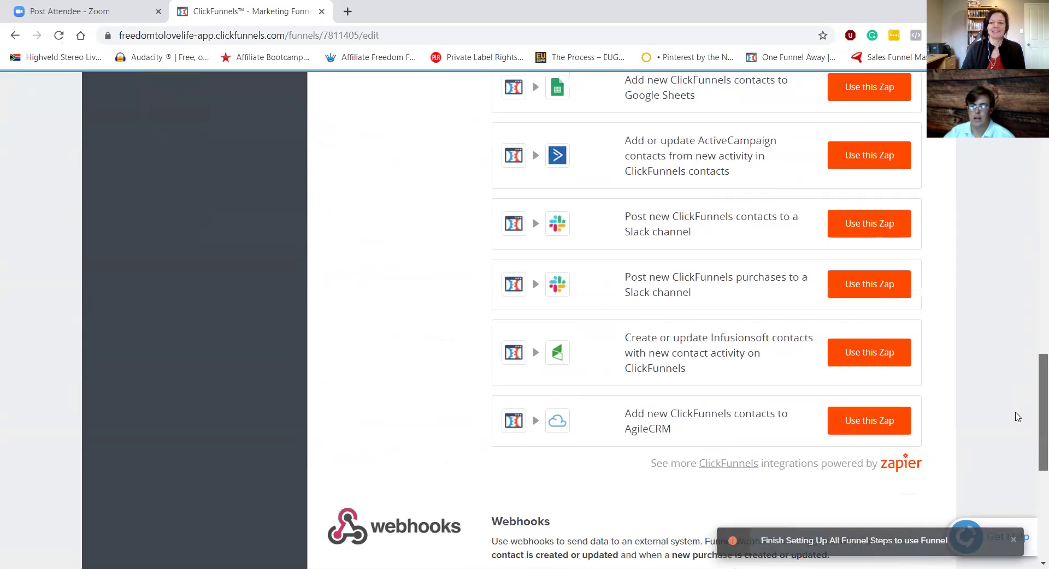
scroll(1017, 416, "down", 7)
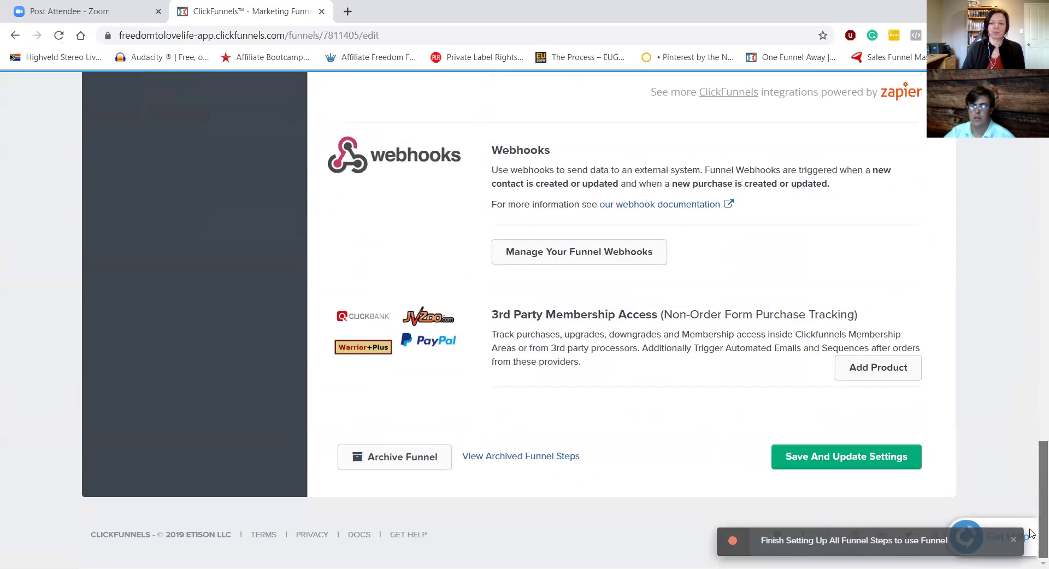
left_click(900, 464)
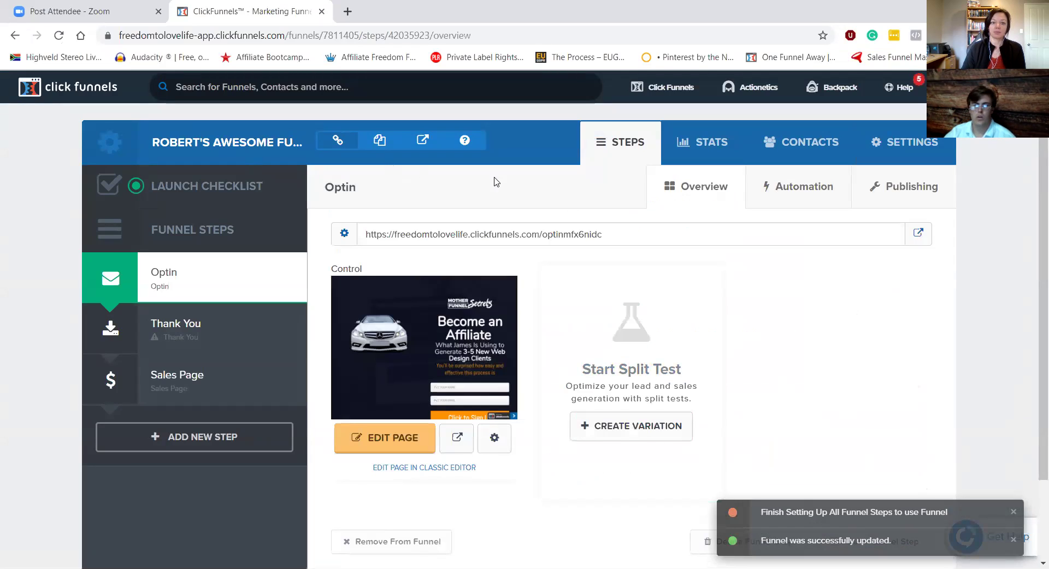
Step: Go to the Funnels list from the Click Funnels menu
mouse_move(652, 95)
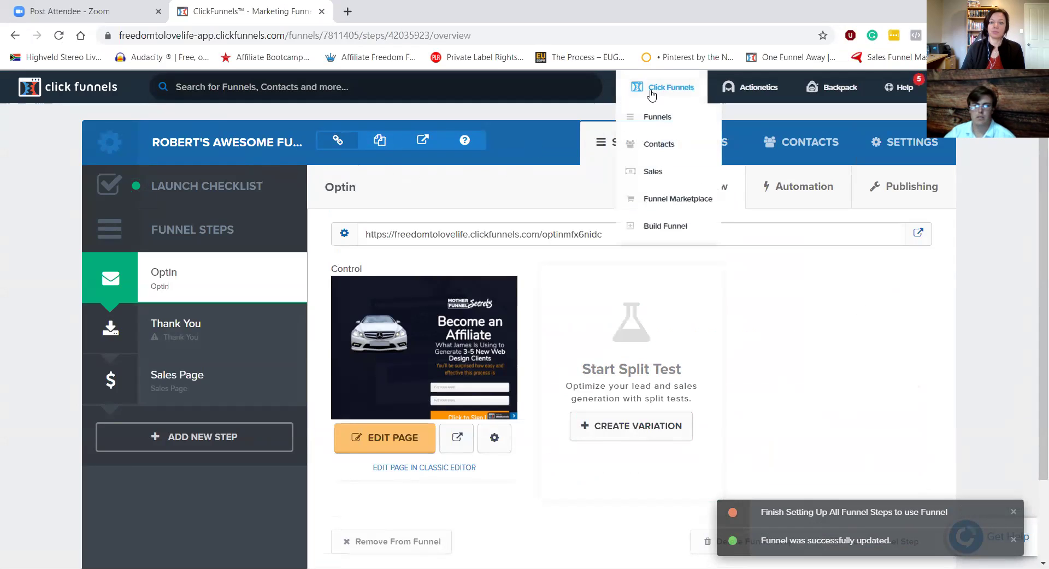
left_click(647, 118)
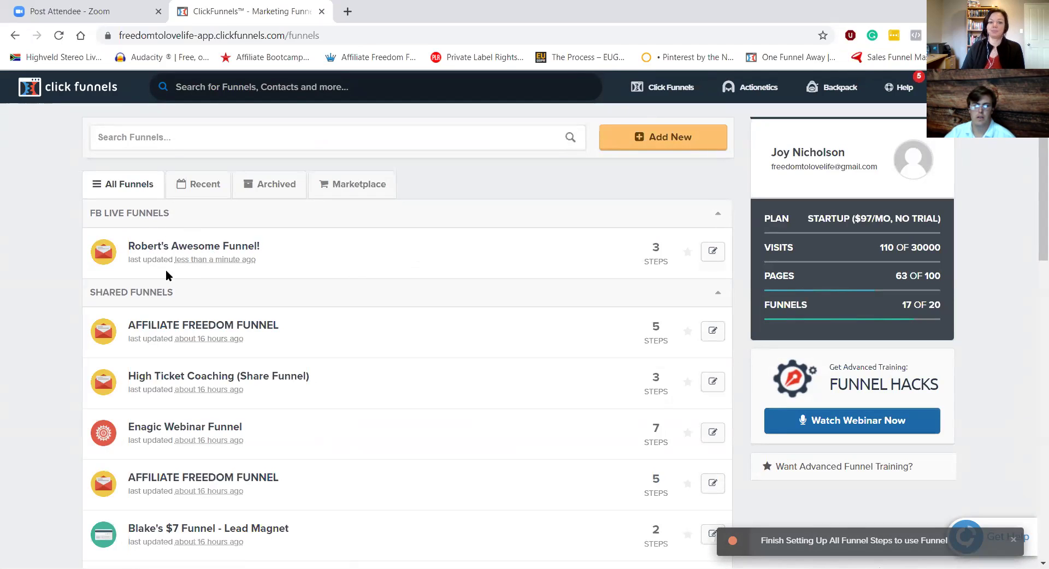
Step: Collapse the CF AFFILIATE, COOKBOOK, UNGROUPED, ONLINE WIZARDS, ENAGIC, FB LIVE FUNNELS and SHARED FUNNELS groups, then open the profile menu
scroll(198, 307, "down", 4)
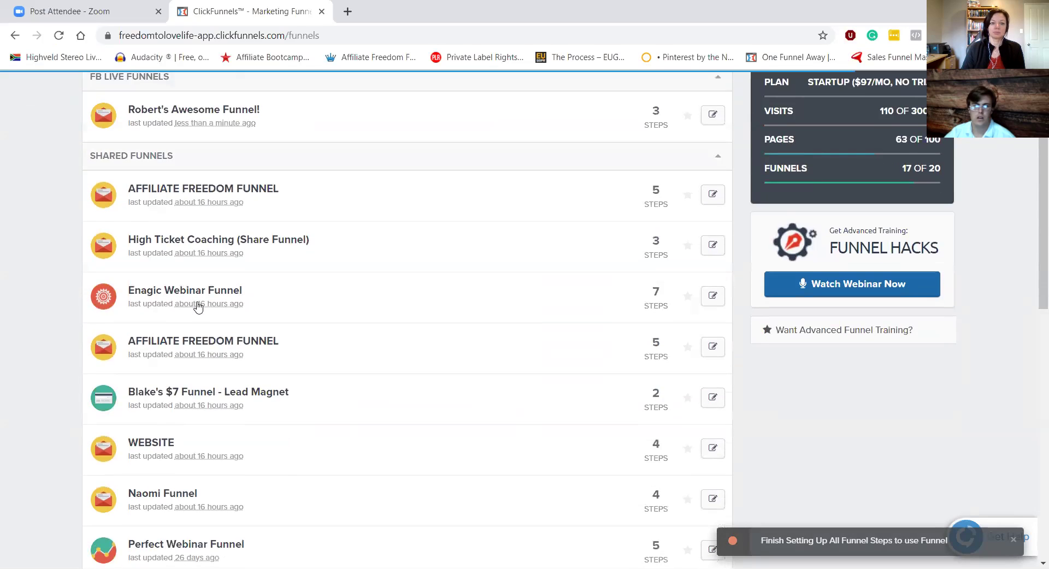
scroll(197, 307, "down", 3)
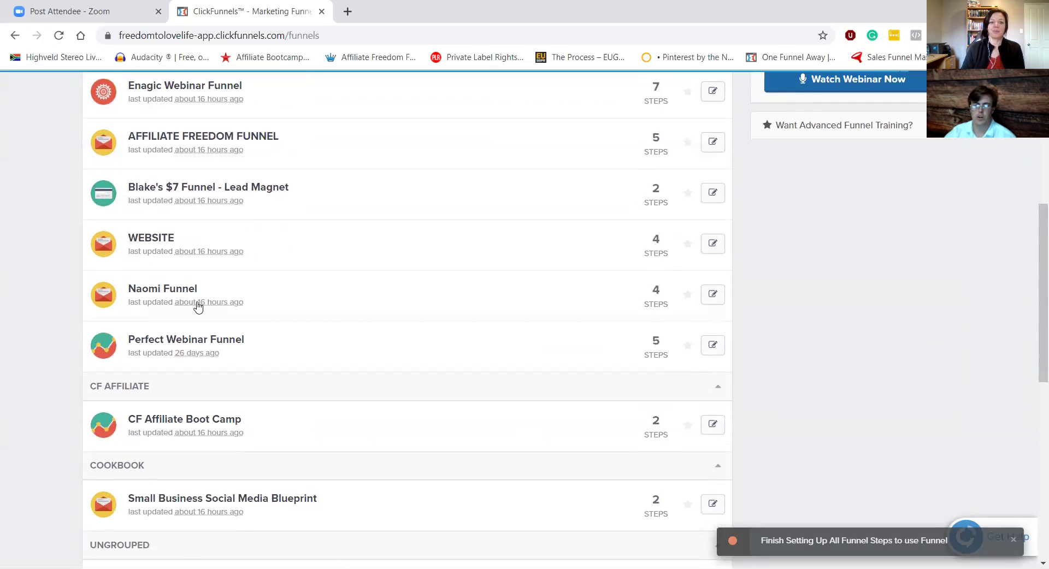
left_click(718, 389)
left_click(718, 416)
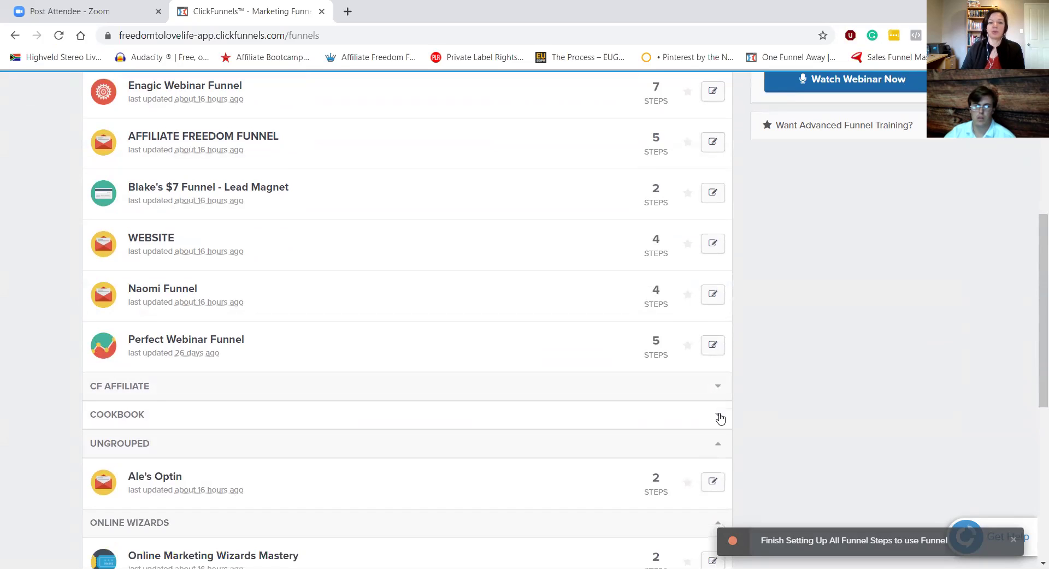
left_click(718, 445)
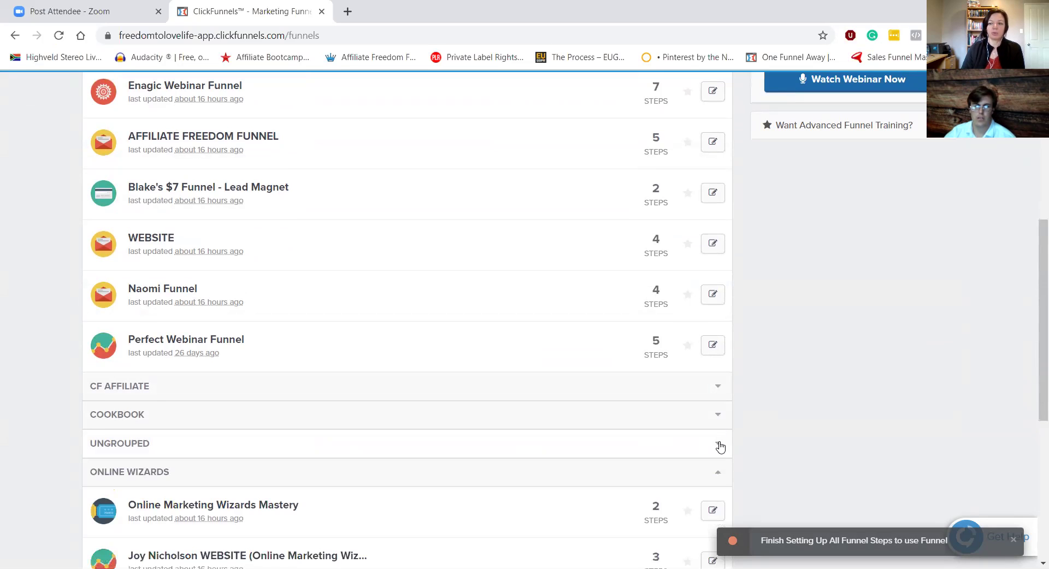
left_click(717, 473)
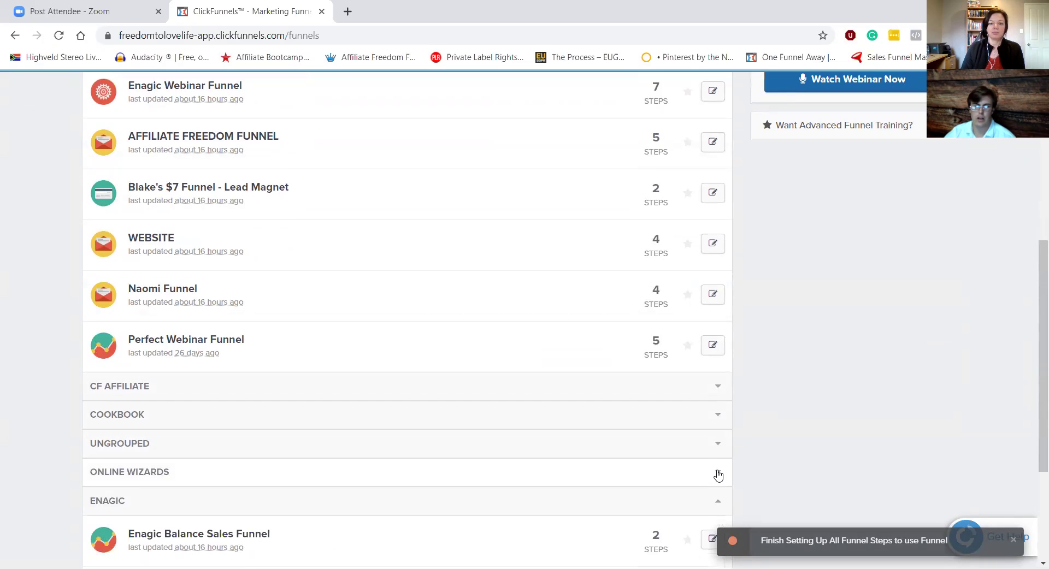
scroll(718, 474, "down", 1)
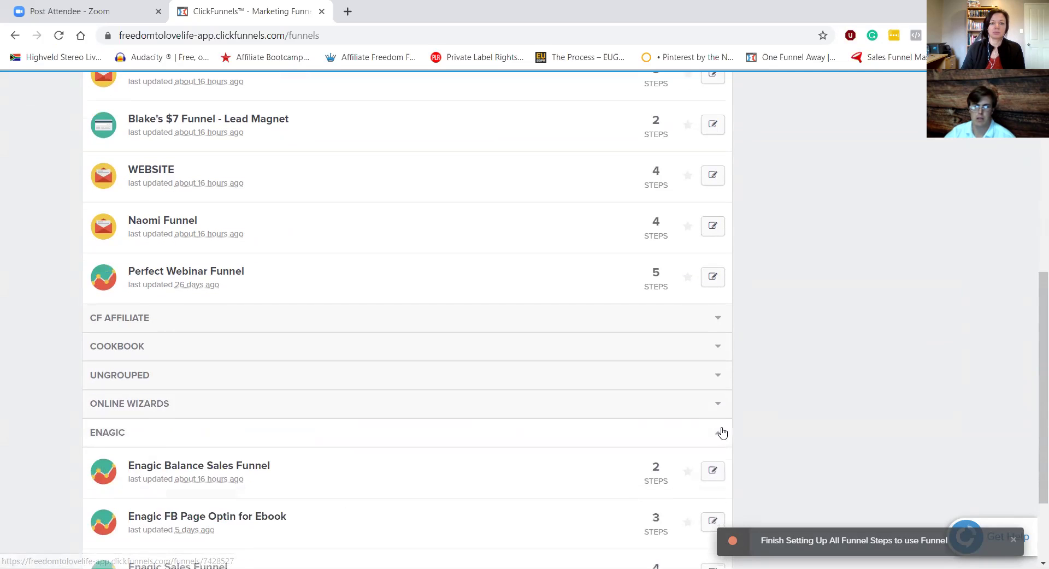
left_click(721, 431)
scroll(721, 431, "up", 5)
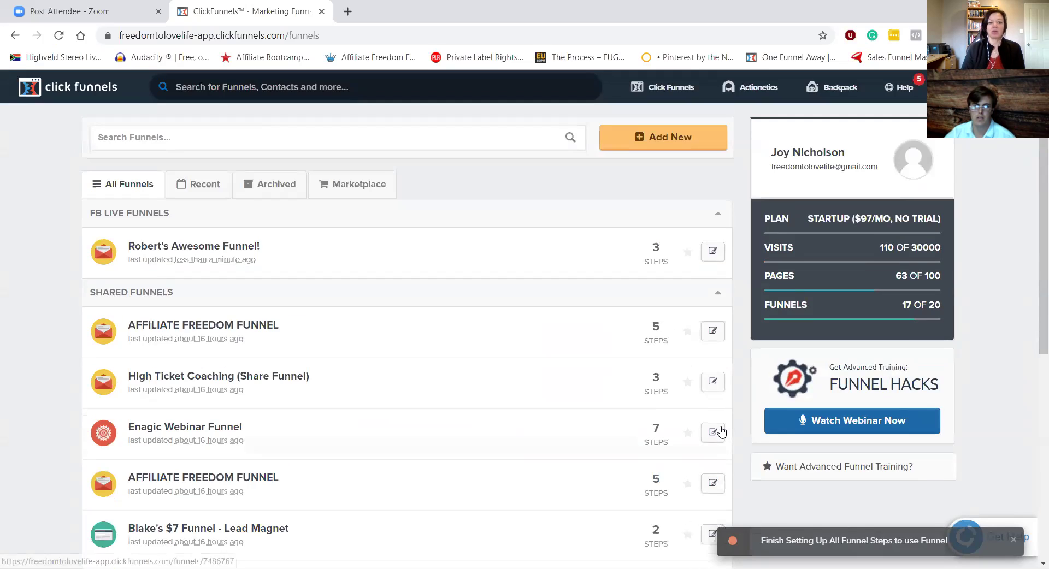
left_click(717, 212)
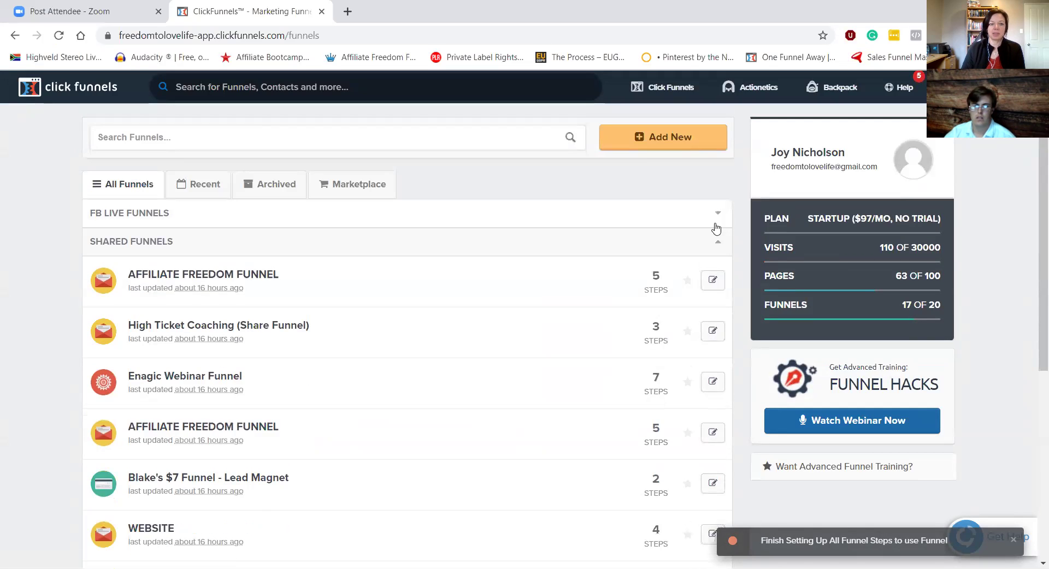
left_click(715, 242)
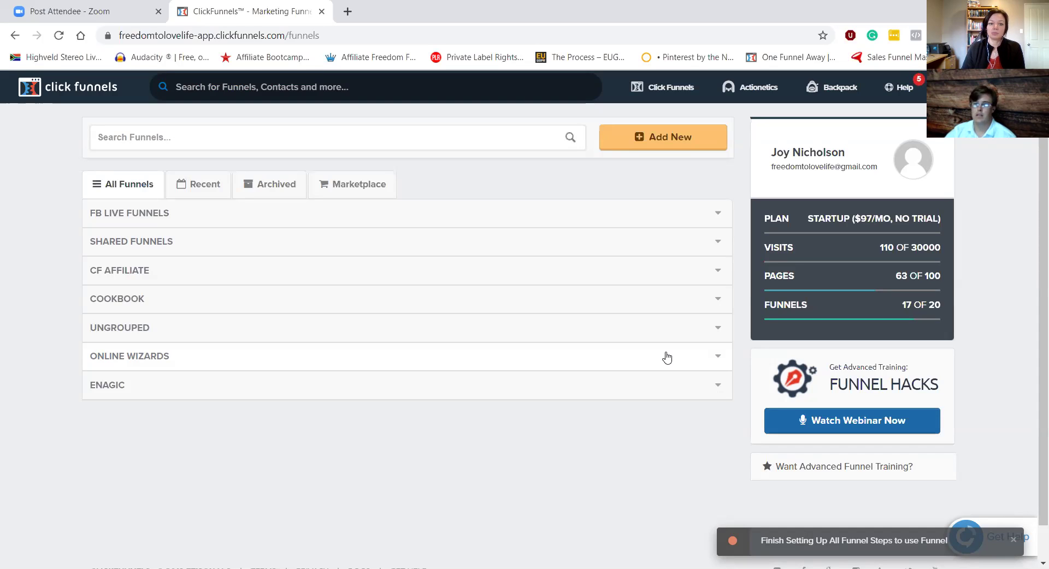
left_click(961, 87)
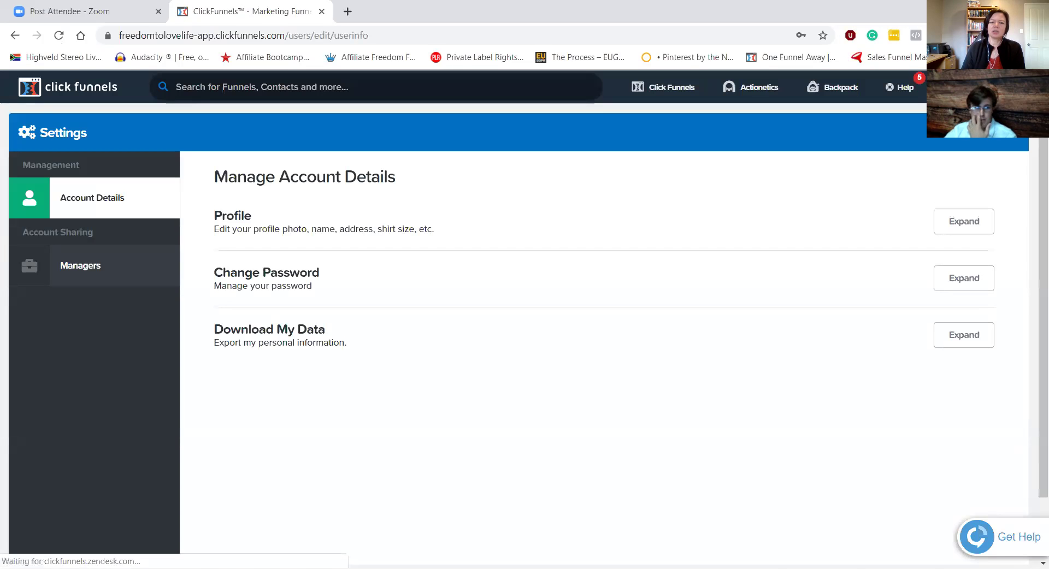
Step: Open the account settings and go to the Domains page from the sidebar
mouse_move(961, 87)
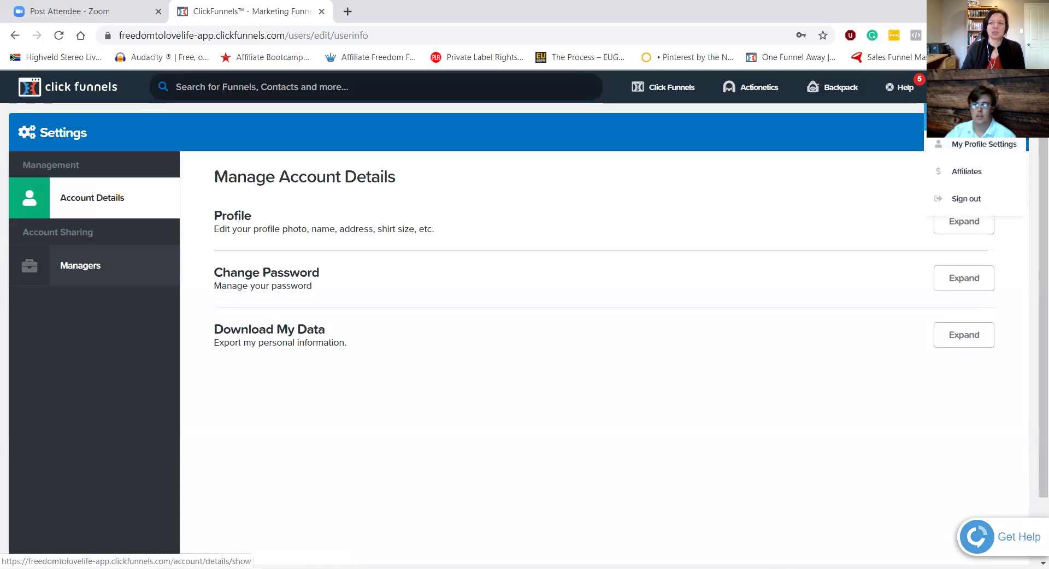
left_click(978, 139)
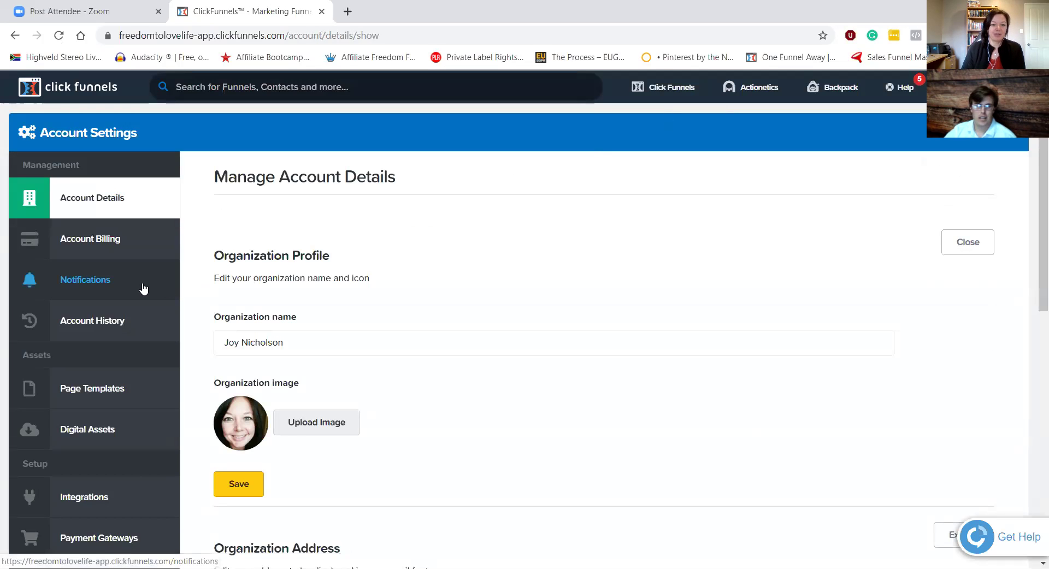
scroll(142, 288, "down", 2)
scroll(143, 288, "down", 2)
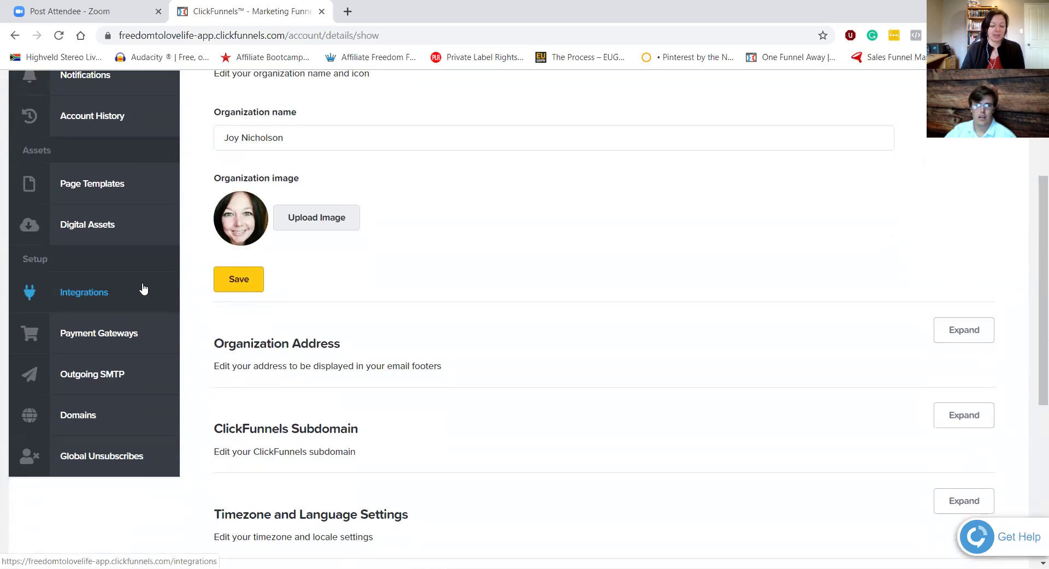
scroll(252, 225, "up", 1)
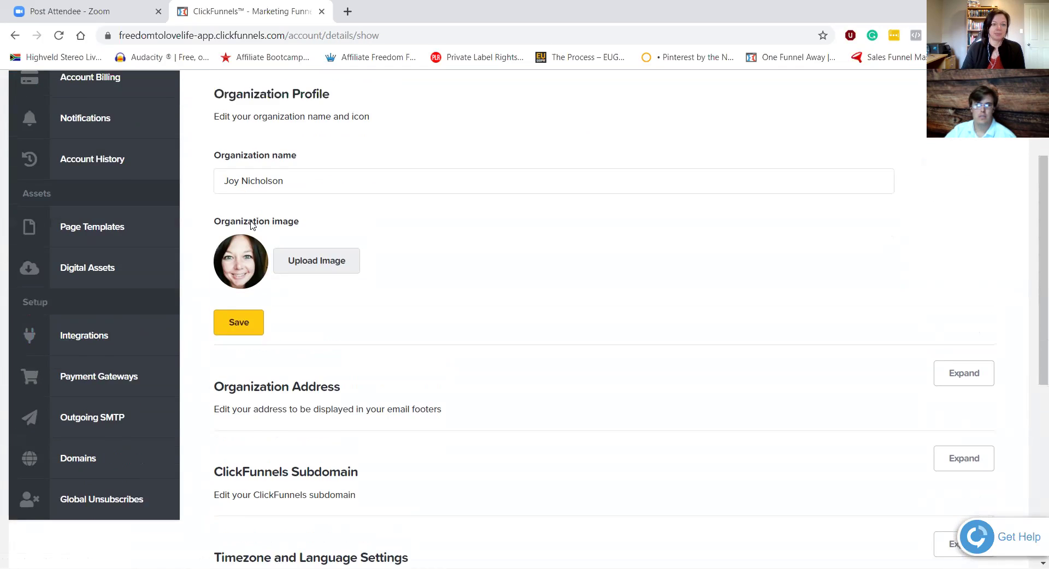
scroll(253, 225, "up", 1)
scroll(297, 139, "up", 2)
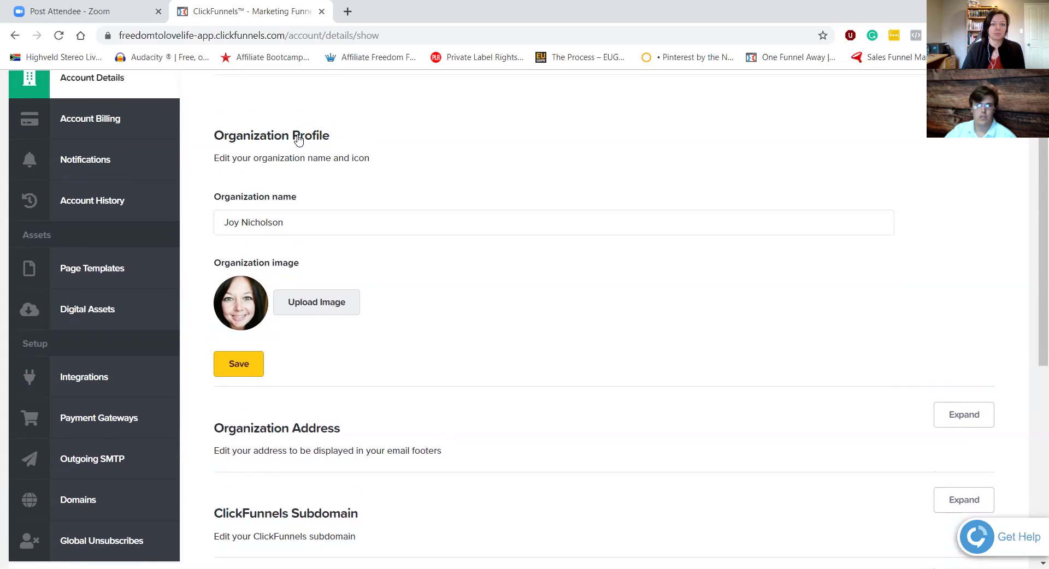
scroll(297, 139, "down", 5)
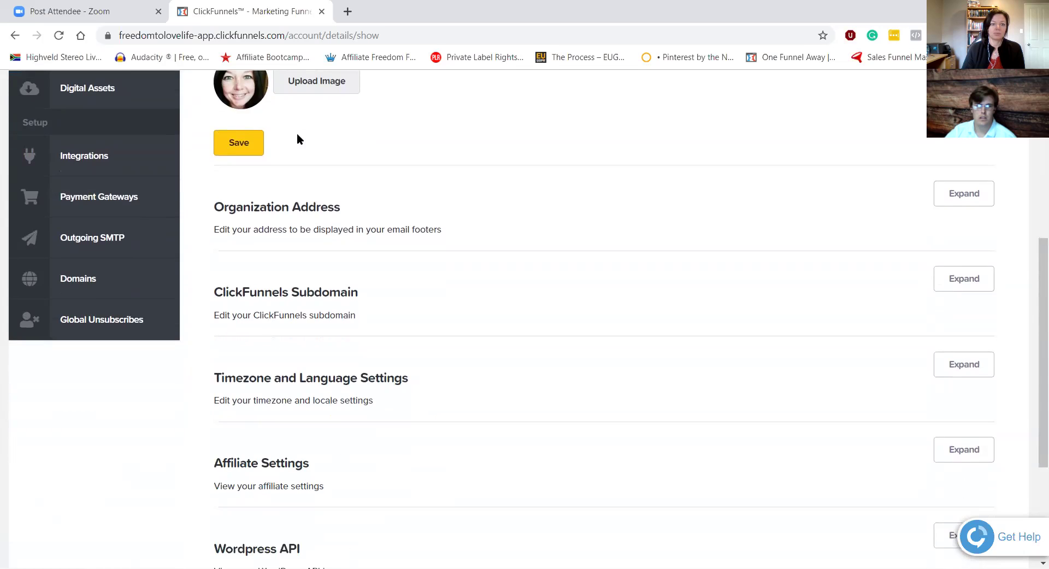
scroll(298, 139, "up", 5)
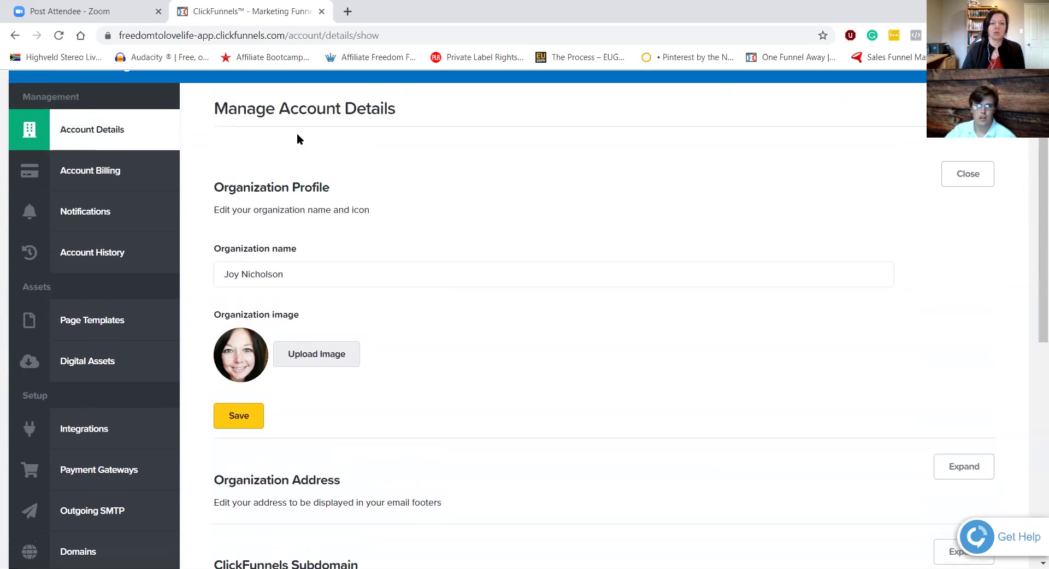
scroll(296, 139, "up", 1)
scroll(134, 213, "down", 4)
scroll(133, 214, "down", 2)
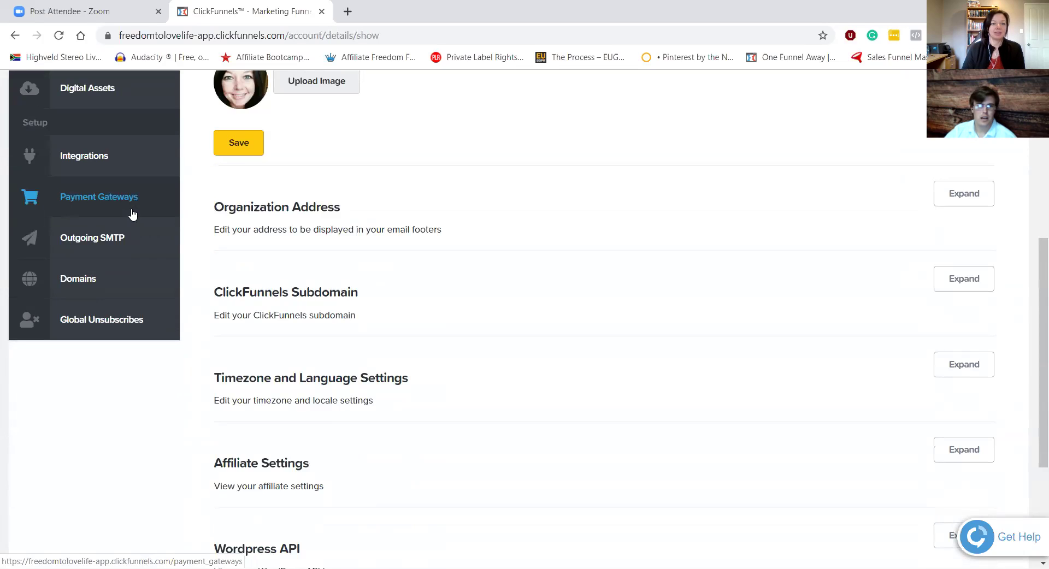
left_click(83, 287)
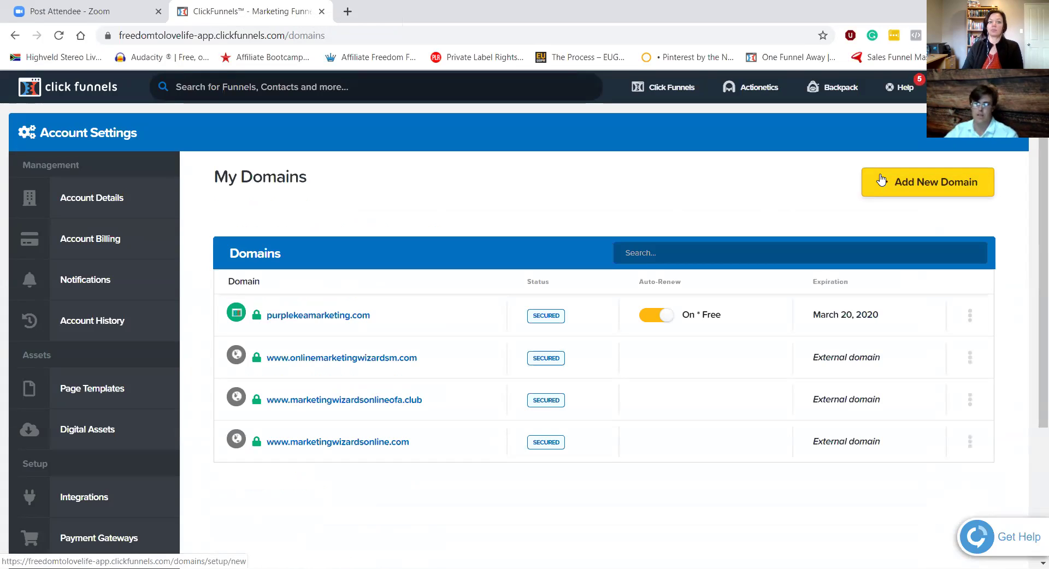
Step: Begin adding a new domain and view the register-new and use-existing options
left_click(883, 190)
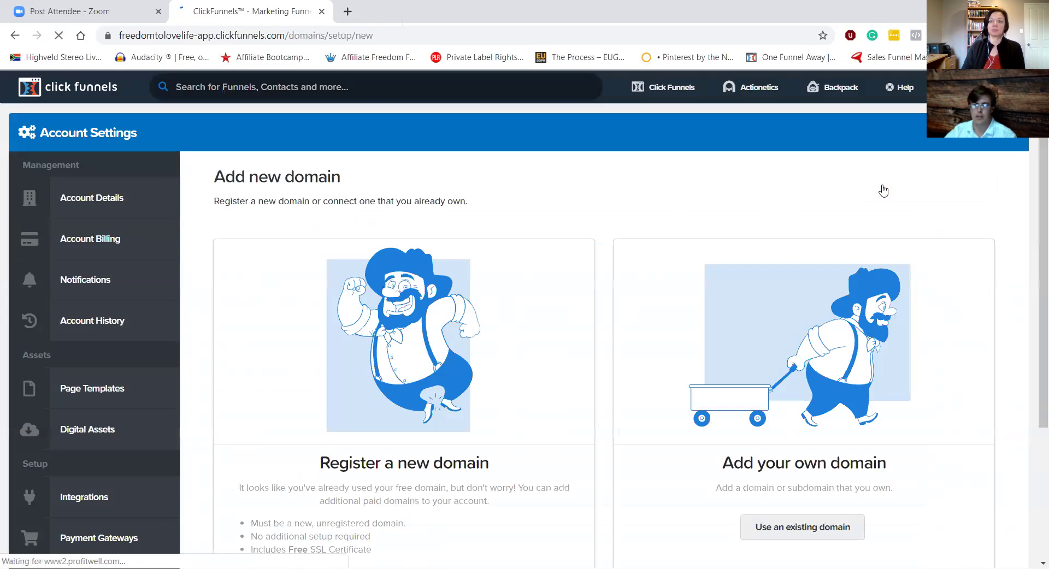
scroll(403, 135, "down", 1)
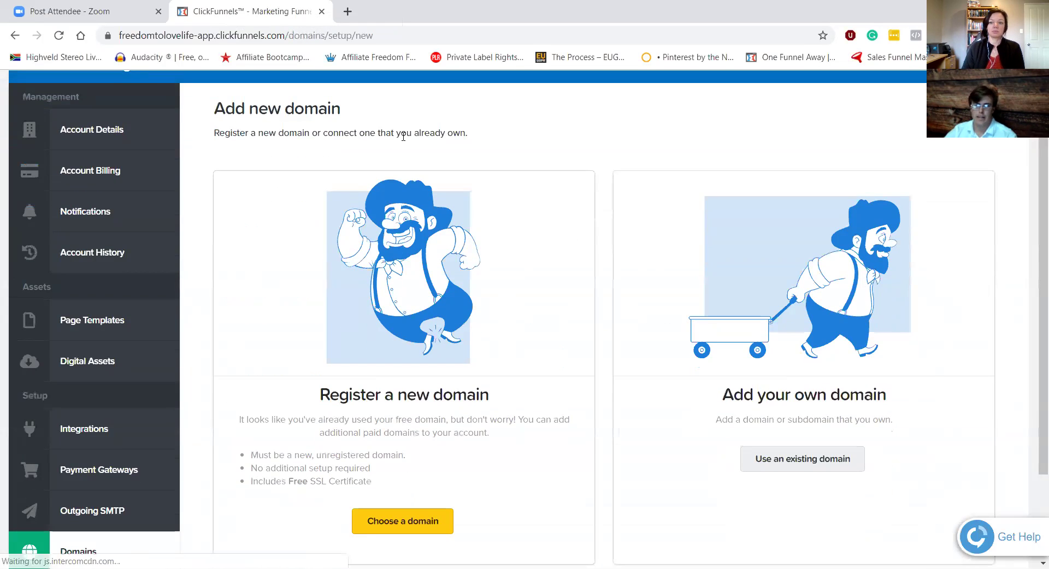
scroll(546, 239, "down", 1)
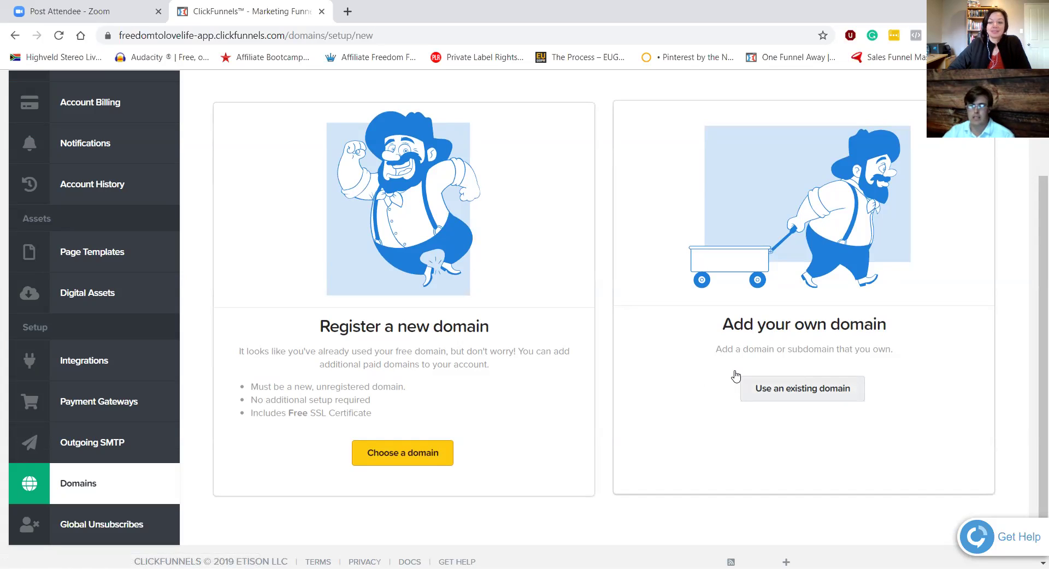
Step: Try connecting the existing domain testdomain.com, which is rejected as already in use
left_click(785, 389)
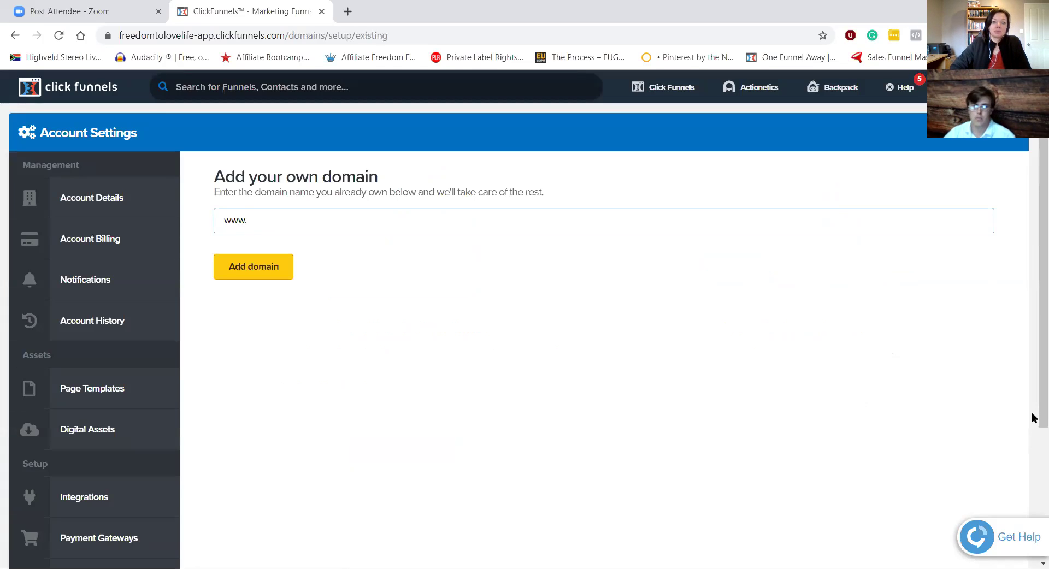
type("test")
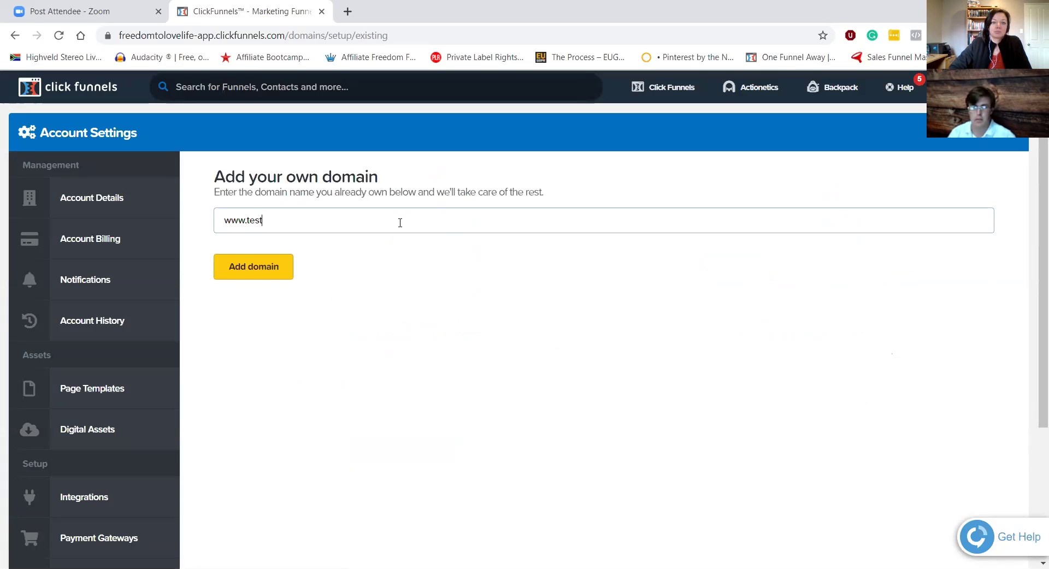
type("domain.com")
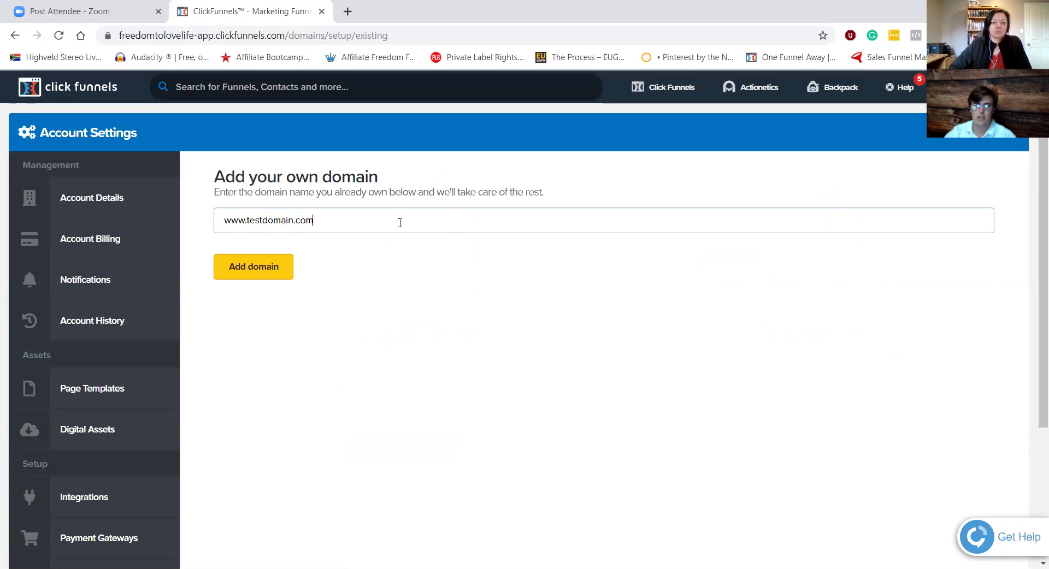
left_click(270, 266)
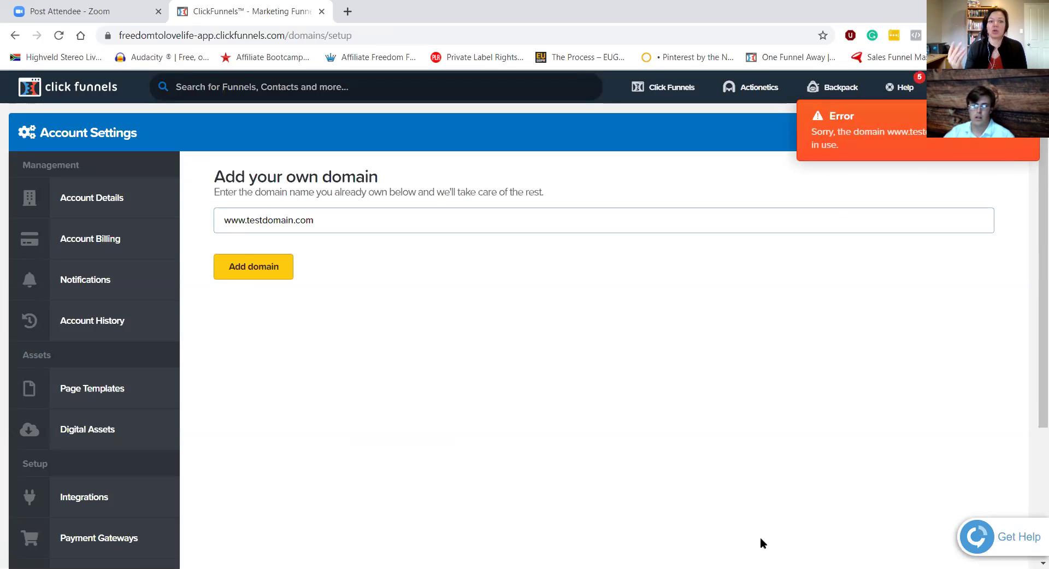
Step: Replace the entry with bestofaaffiliate.com and add that domain instead
triple_click(335, 220)
type("bestofaaffiliate.com")
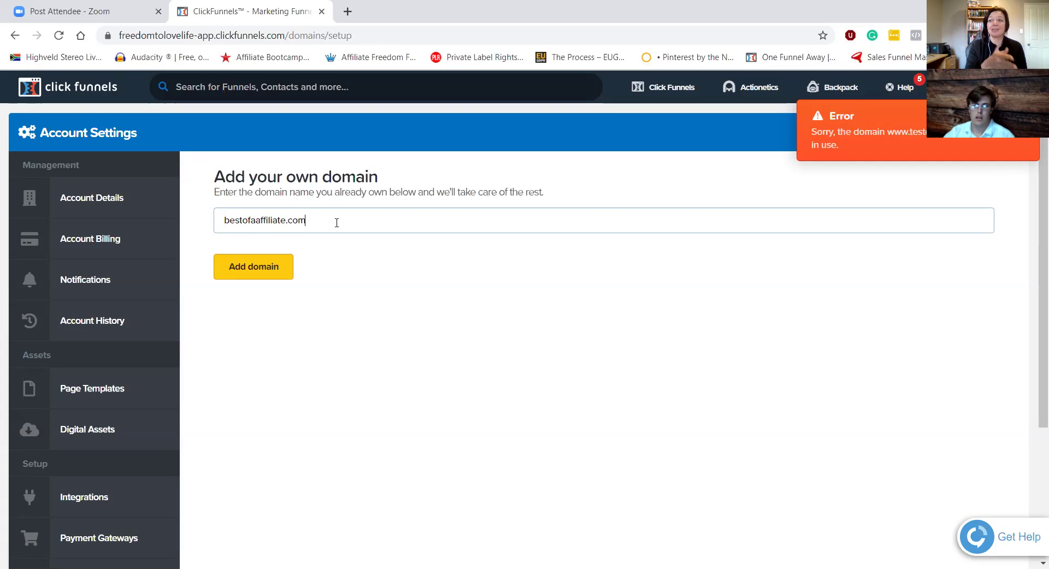
left_click(263, 276)
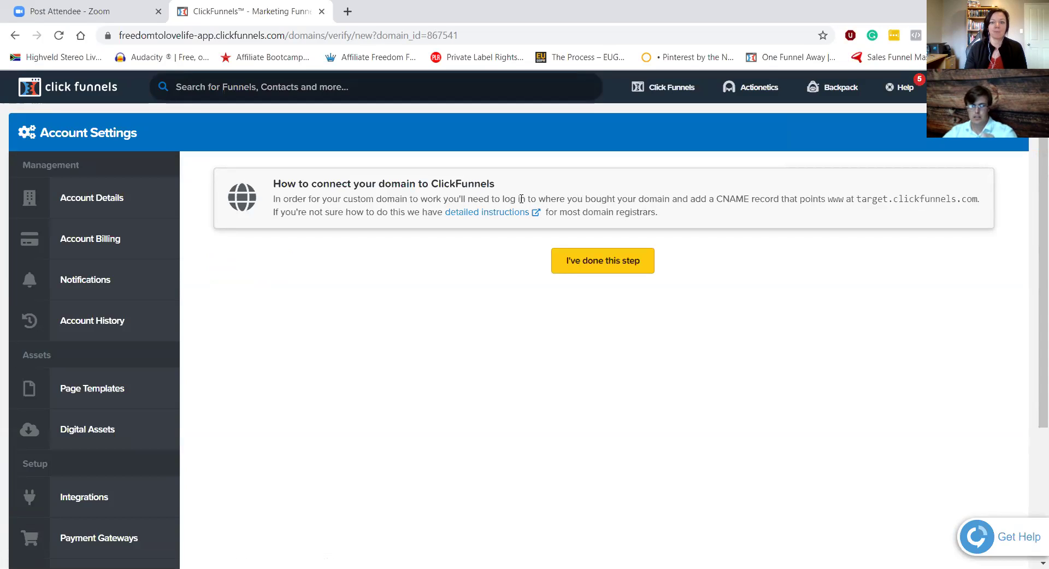
Step: Confirm the www CNAME to target.clickfunnels.com is set and run the connection check for bestofaaffiliate.com
left_click_drag(716, 200, 754, 200)
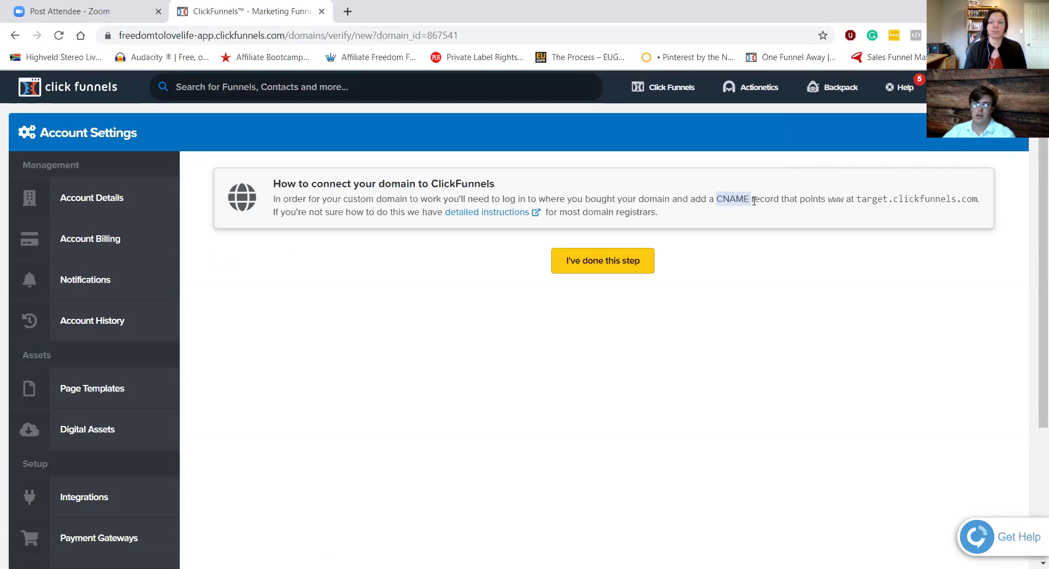
left_click_drag(830, 200, 978, 212)
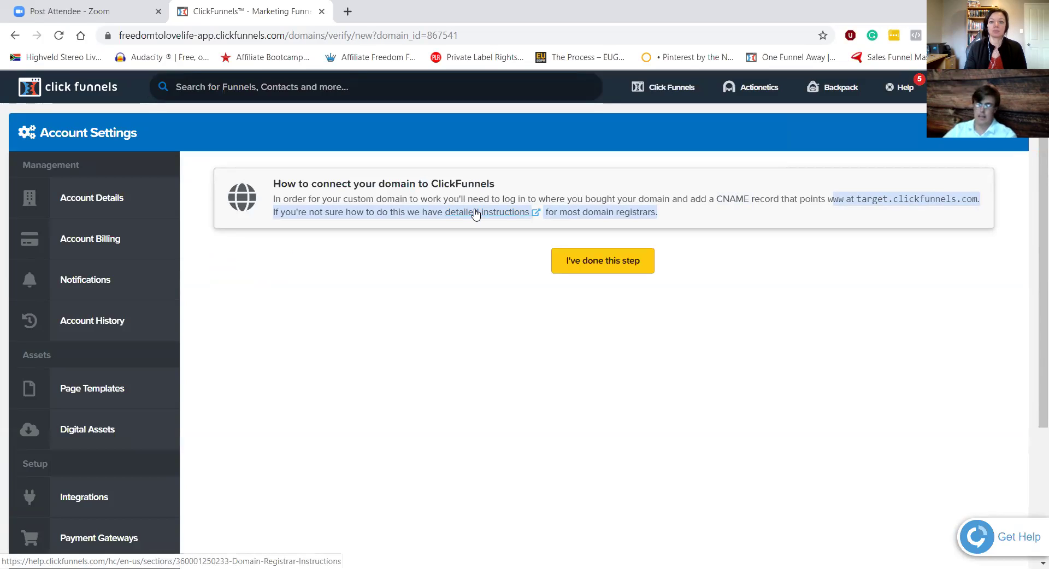
left_click(591, 275)
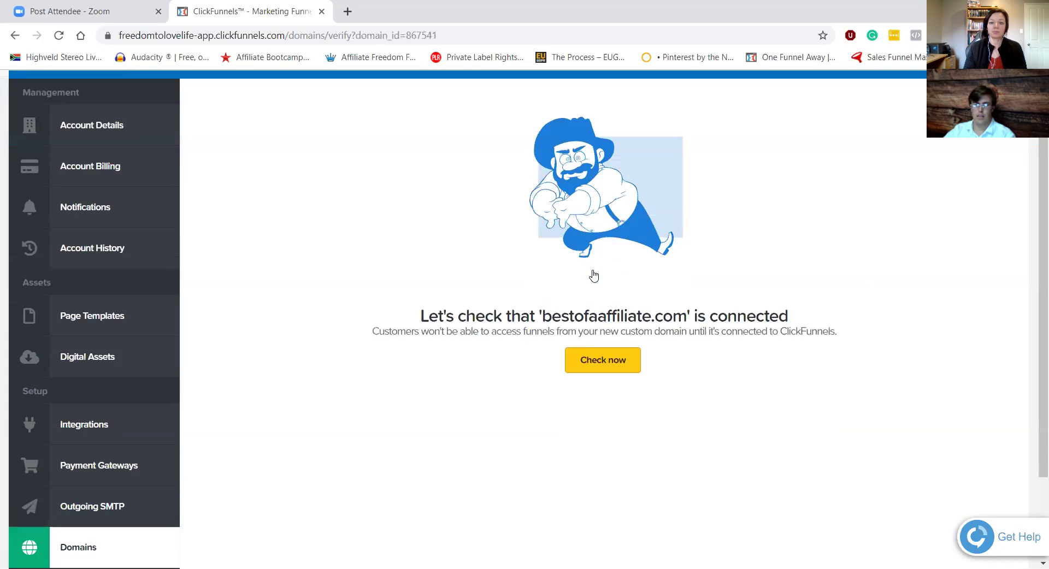
scroll(594, 276, "down", 1)
left_click(605, 298)
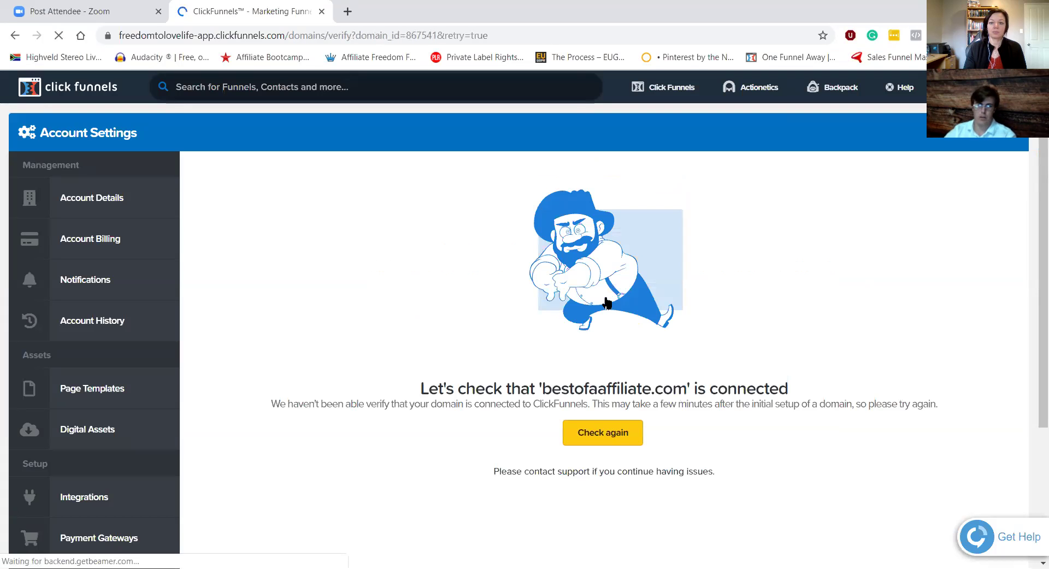
scroll(606, 302, "down", 2)
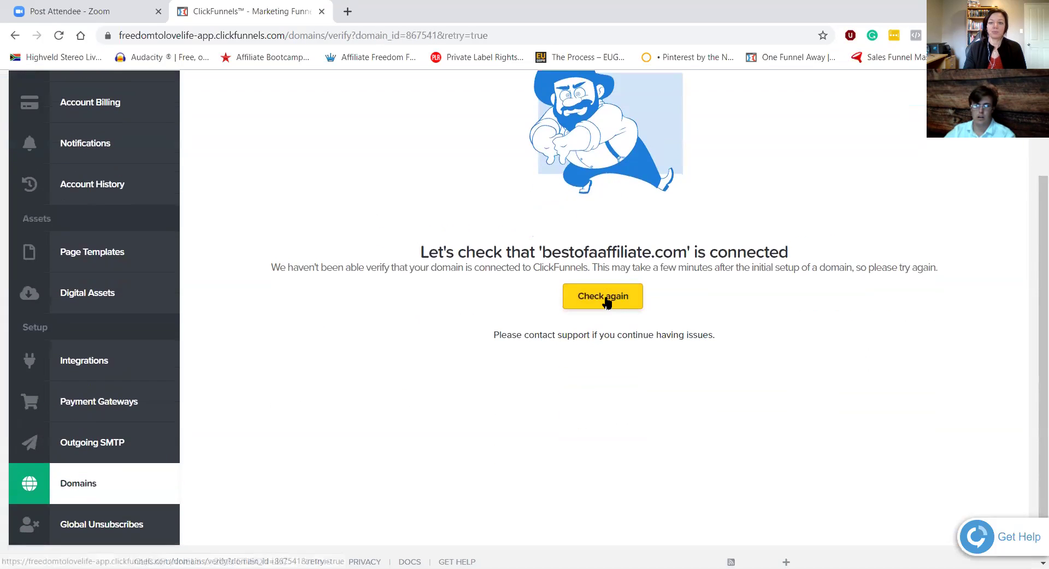
scroll(606, 300, "down", 1)
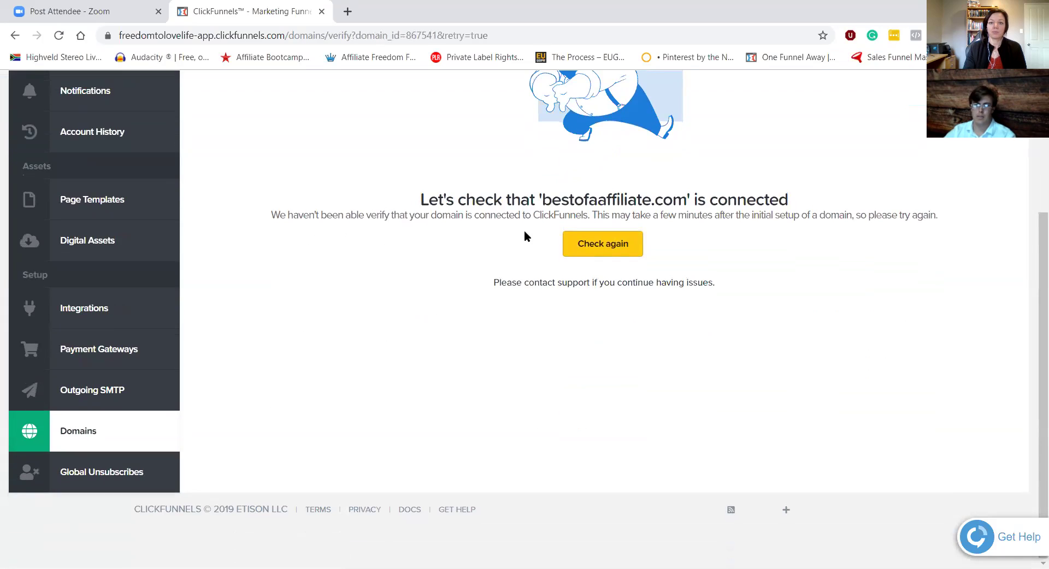
Step: Go back to My Domains and find bestofaaffiliate.com listed as an unverified external domain
left_click(78, 440)
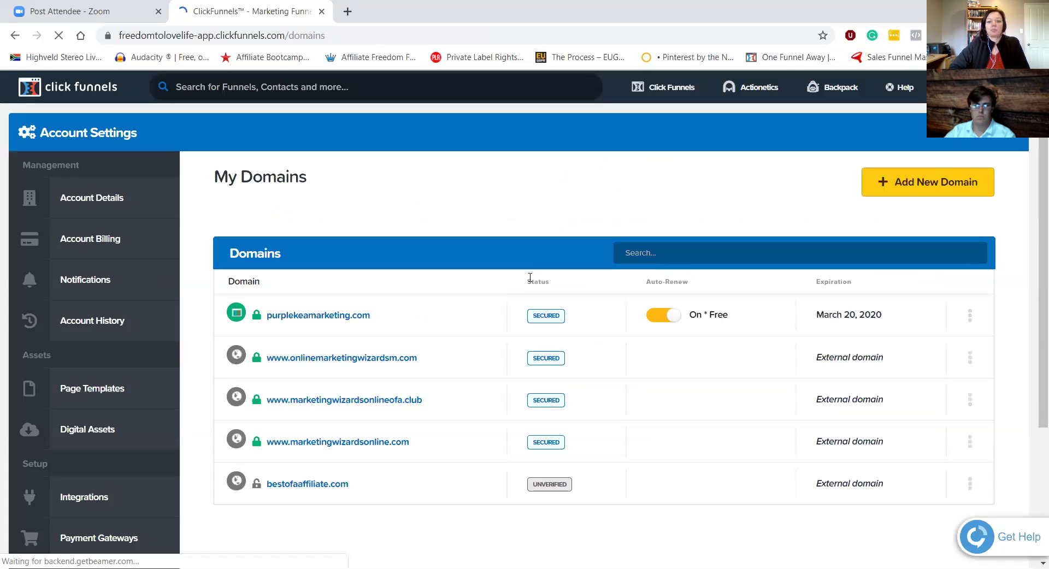
scroll(417, 399, "down", 3)
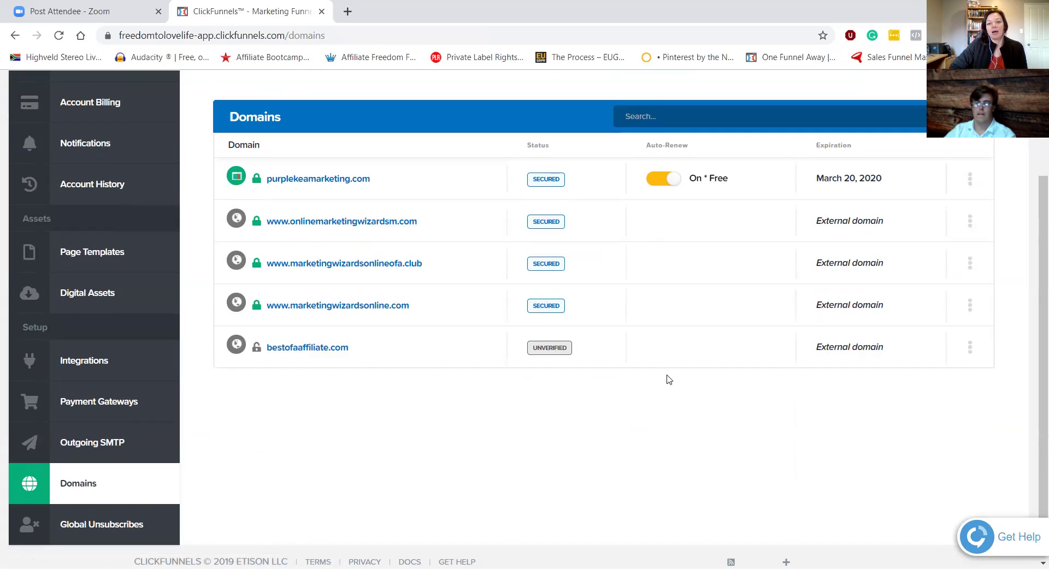
scroll(669, 379, "up", 1)
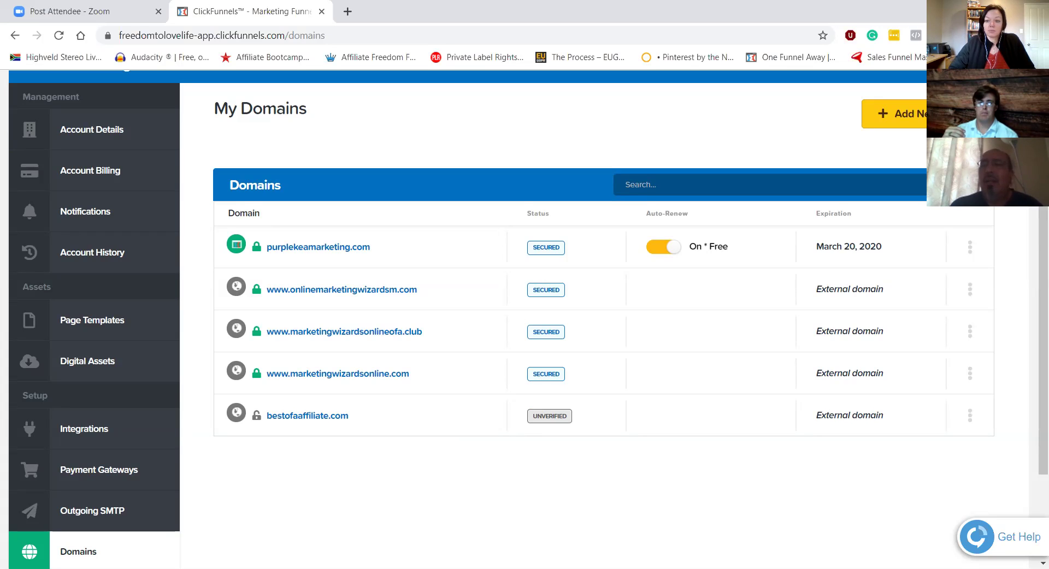
Step: Load whiteboard.com in a new Chrome tab and reload it
left_click(348, 11)
type("w")
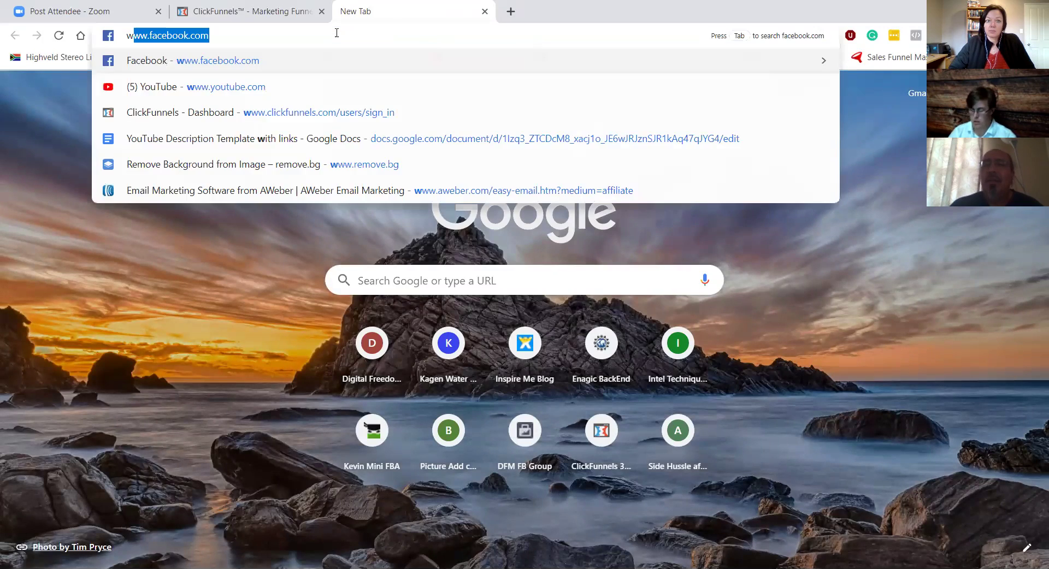
type("hiteboard.com")
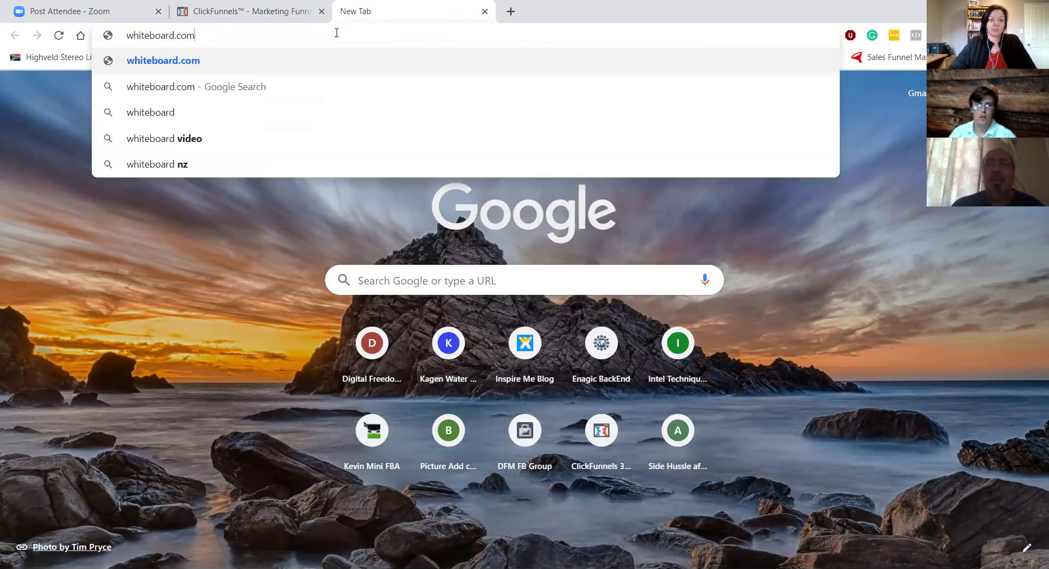
key("Return")
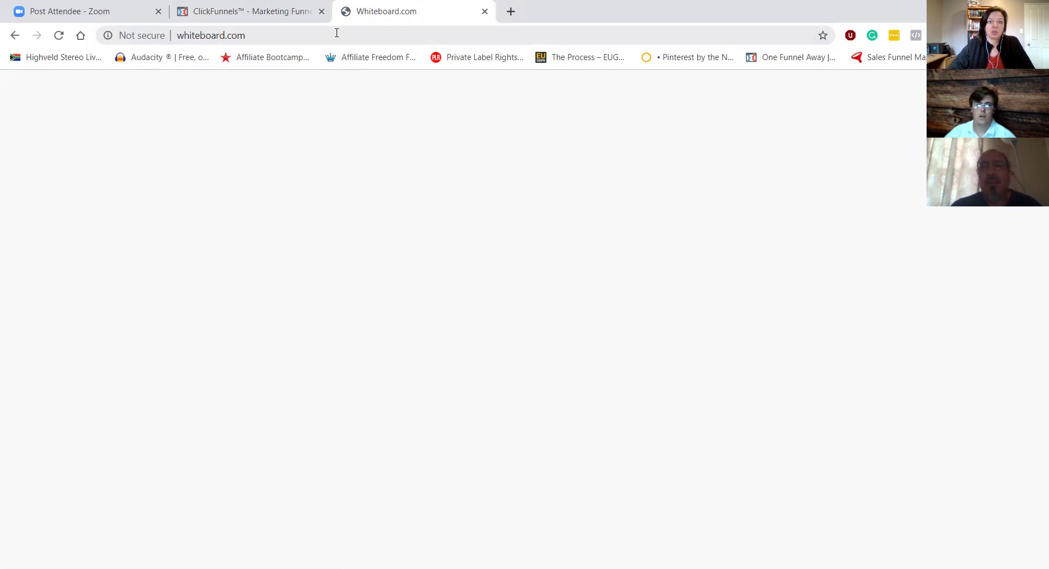
left_click(250, 34)
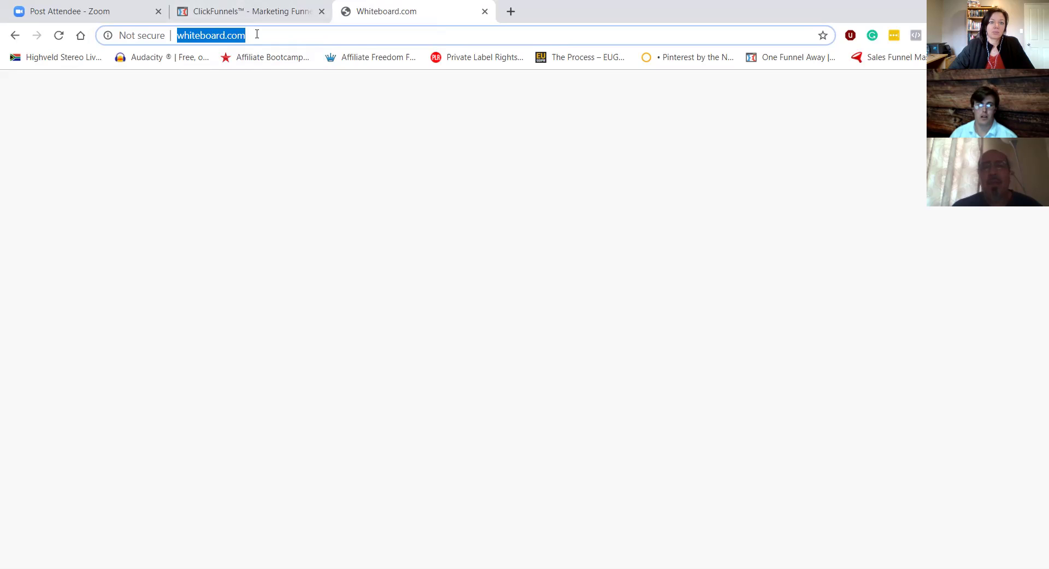
key("Return")
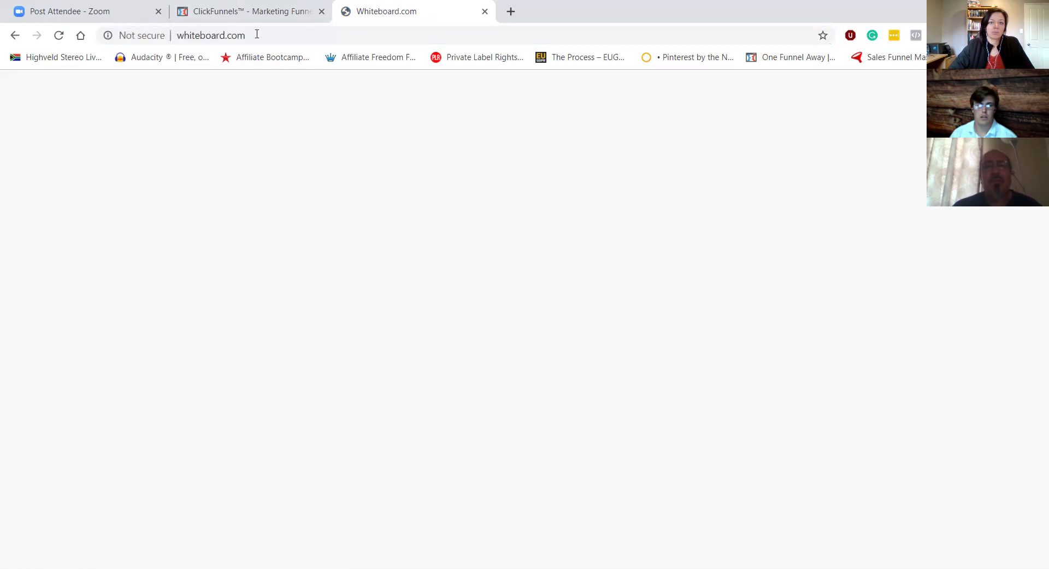
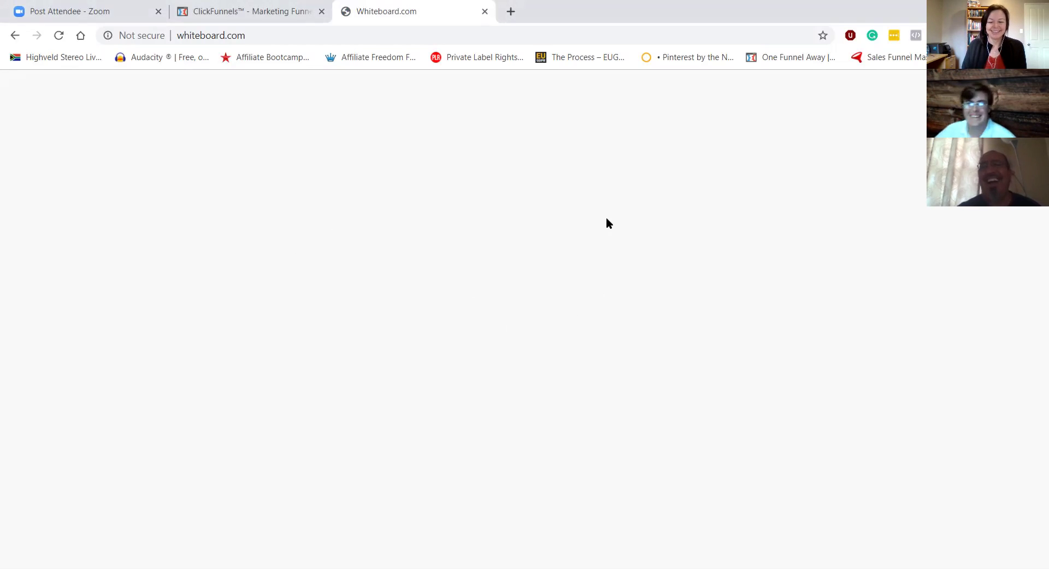
Step: Switch back to the ClickFunnels tab and return to the top of the My Domains page
left_click(240, 16)
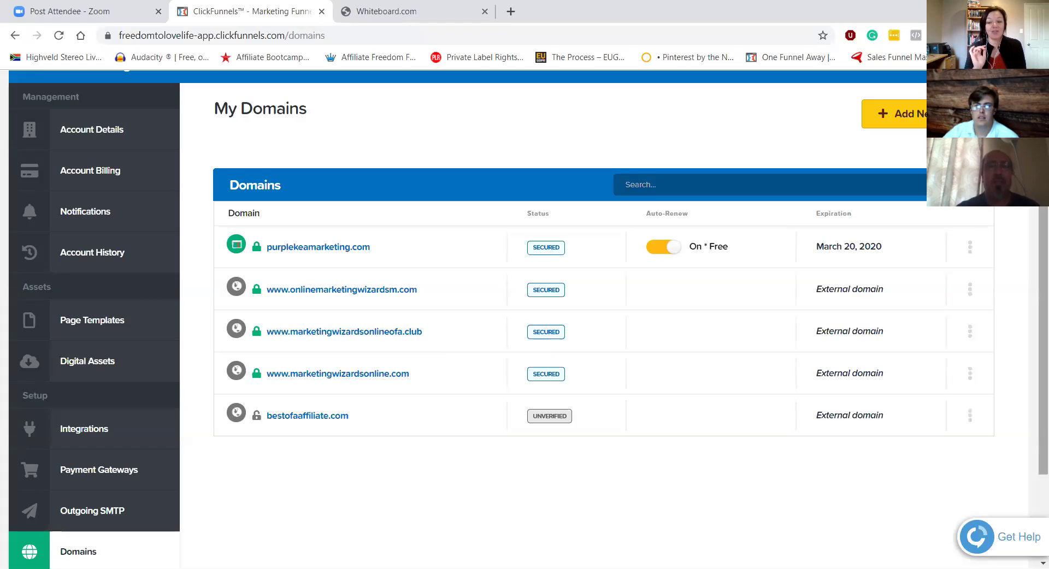
scroll(524, 317, "up", 2)
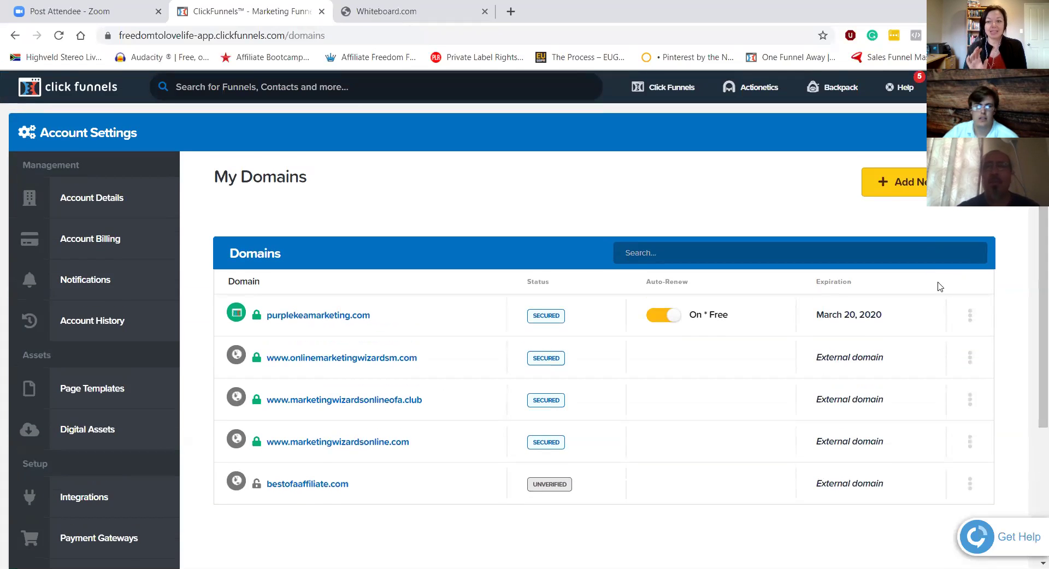
mouse_move(678, 87)
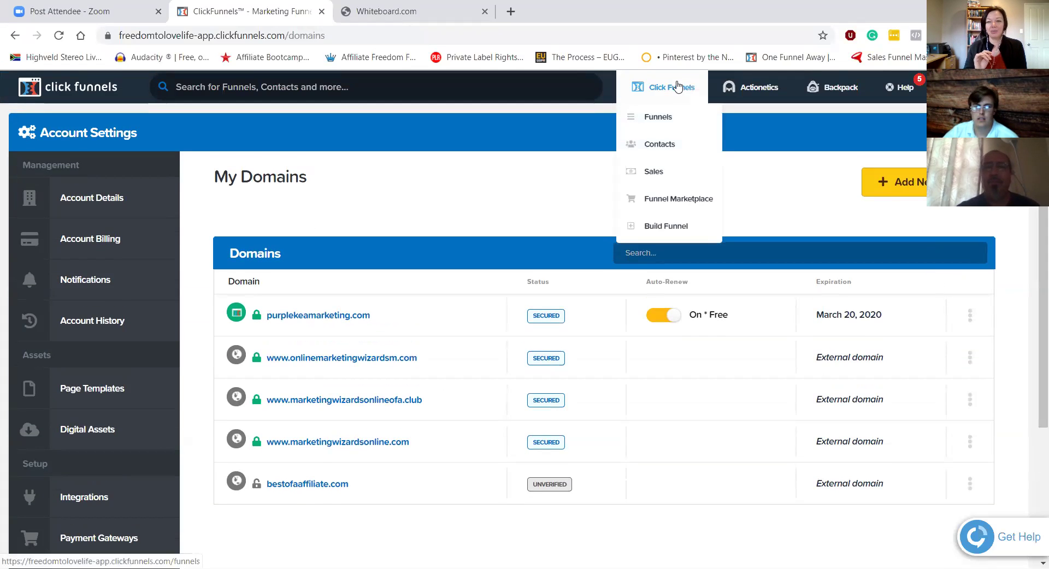
Step: From the Funnels list, expand FB LIVE FUNNELS and open the funnel inside it
left_click(664, 120)
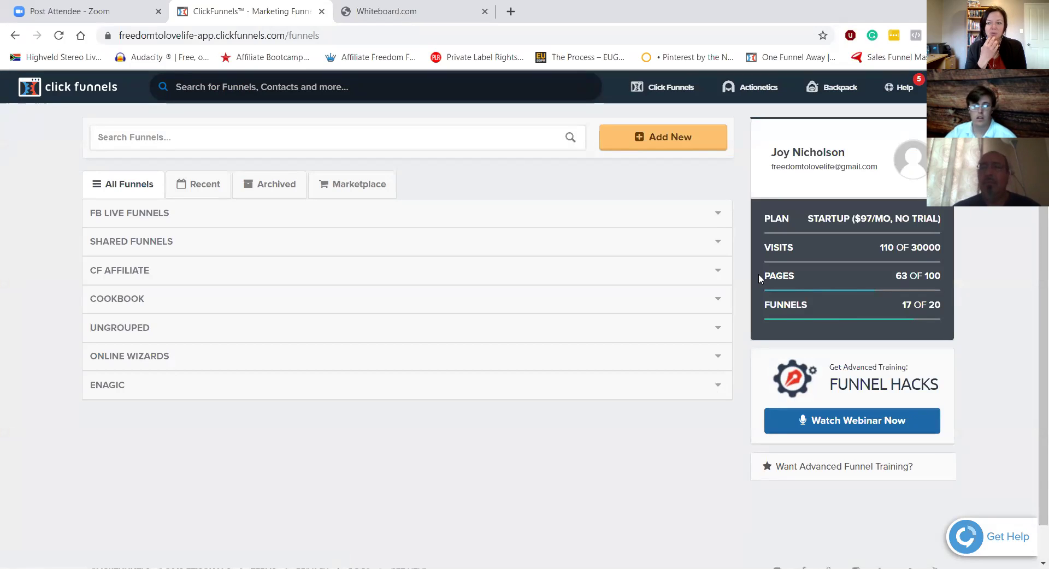
left_click(717, 212)
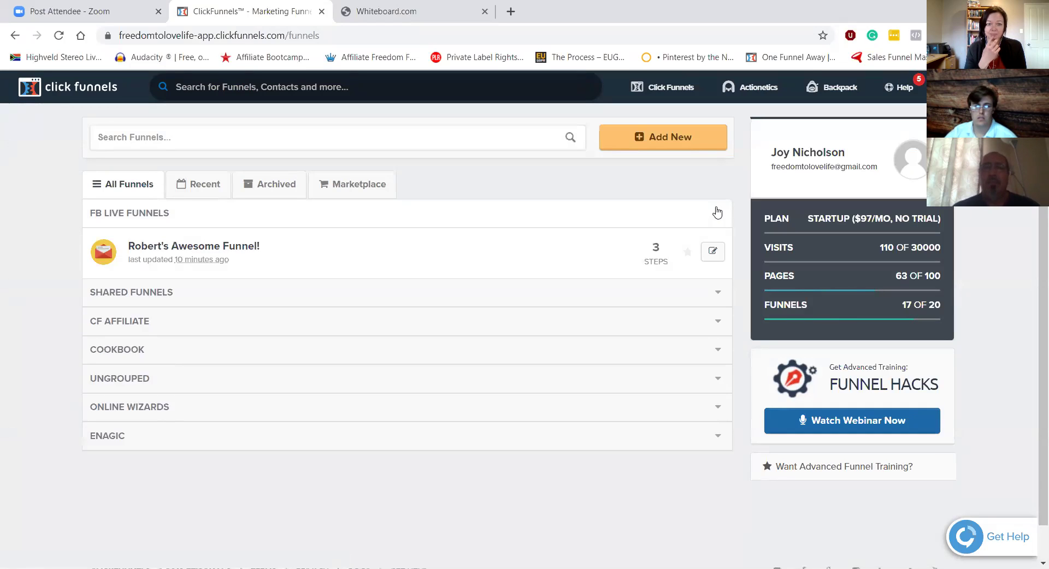
left_click(225, 247)
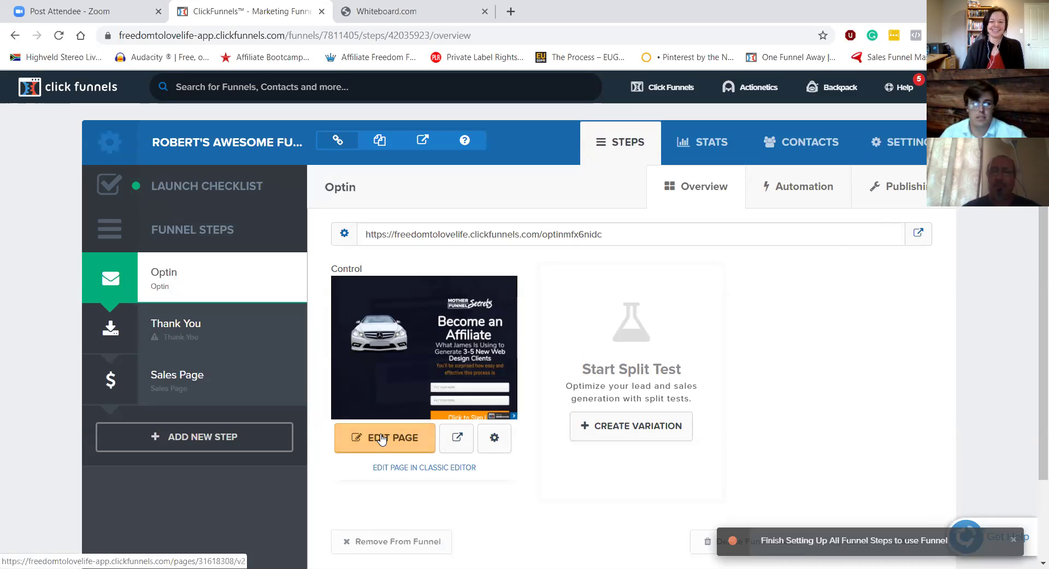
Step: Open the Optin page in the editor and bring up Settings > SEO Meta Data
left_click(380, 440)
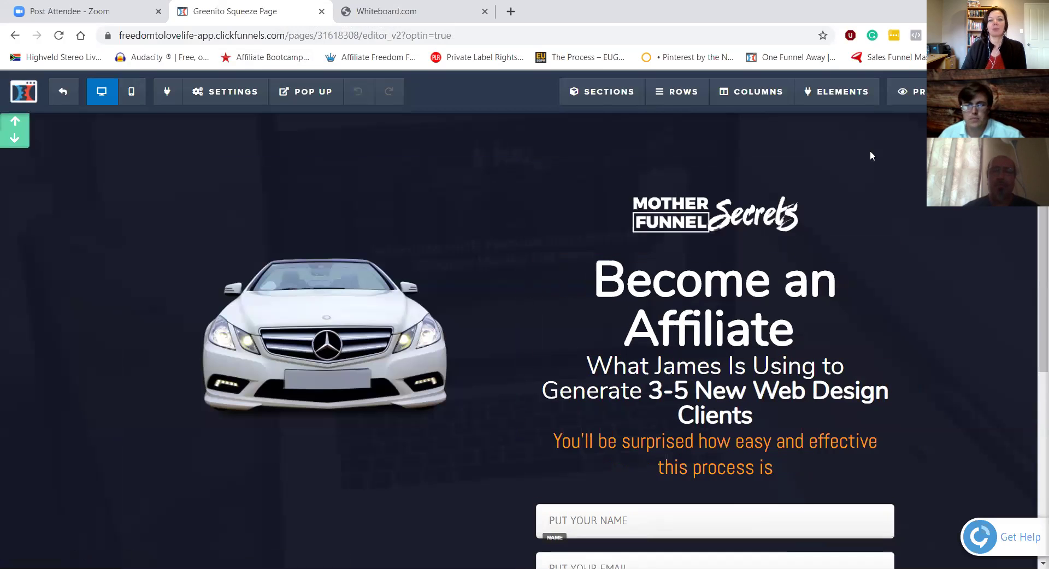
left_click(234, 93)
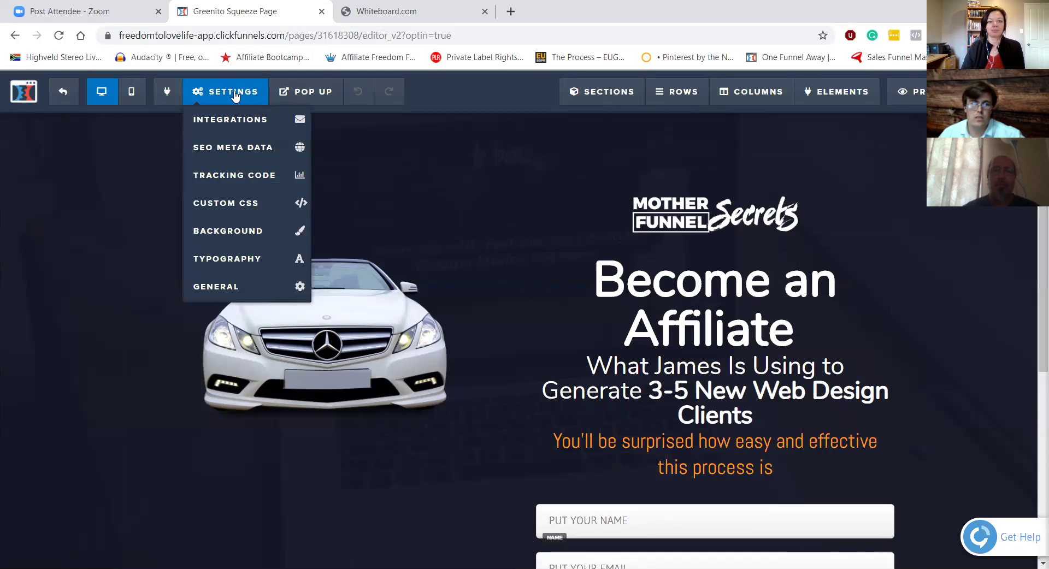
left_click(243, 147)
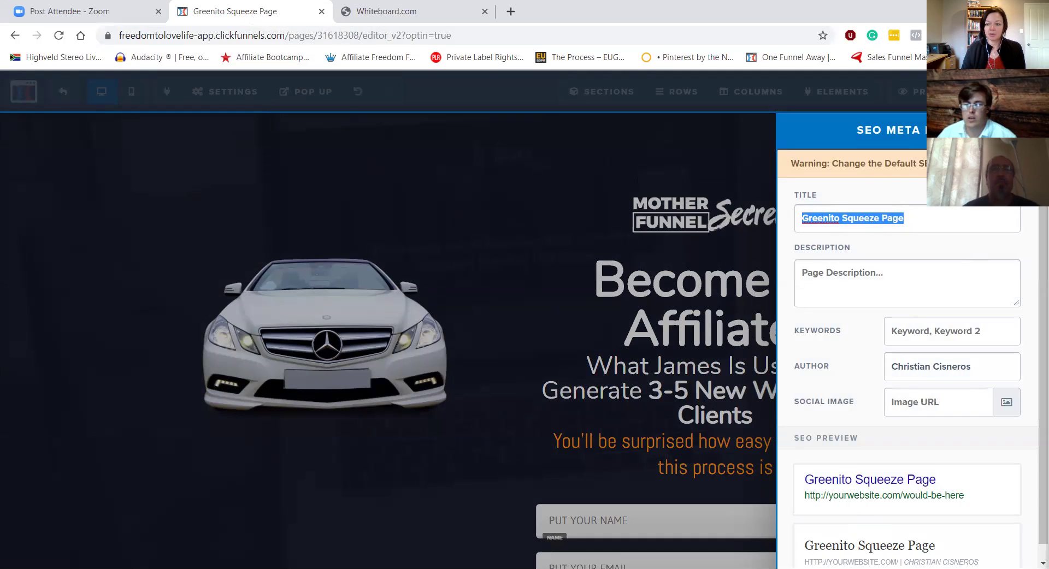
Step: Replace the SEO title 'Greenito Squeeze Page' with 'Free Clickfunnels PDF' and maximize the browser window
left_click(1006, 522)
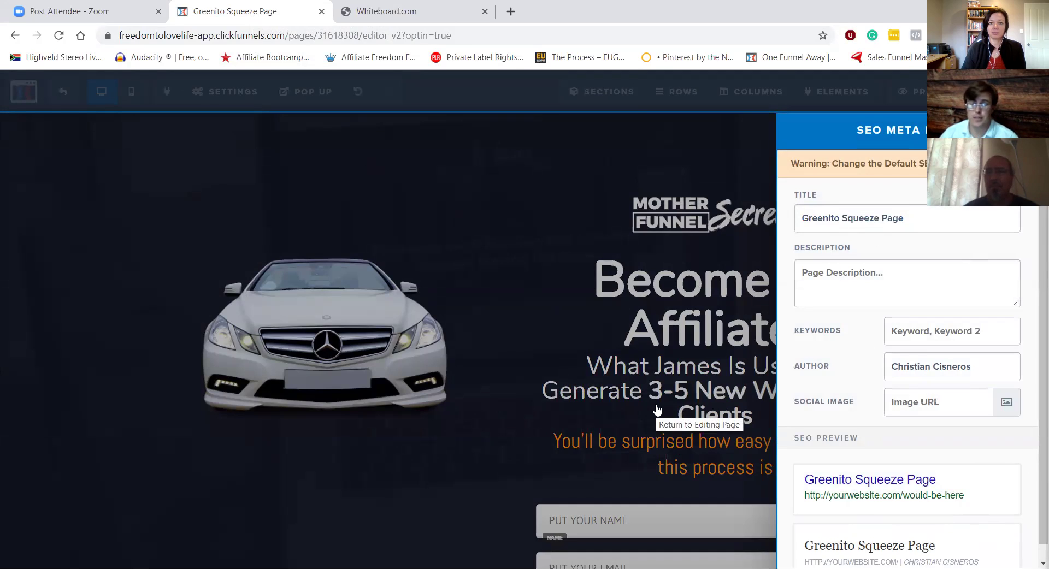
double_click(908, 217)
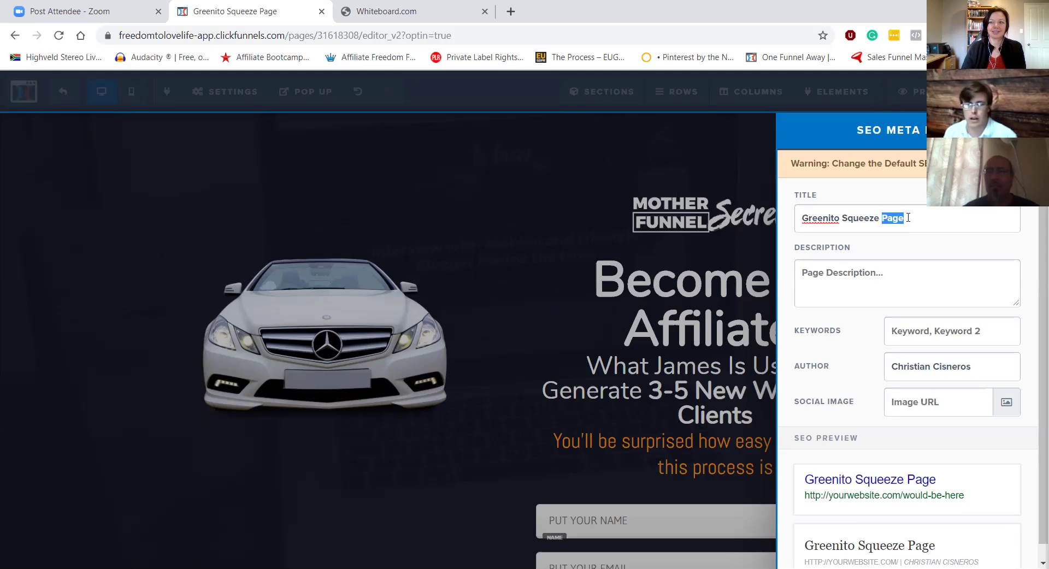
key("BackSpace")
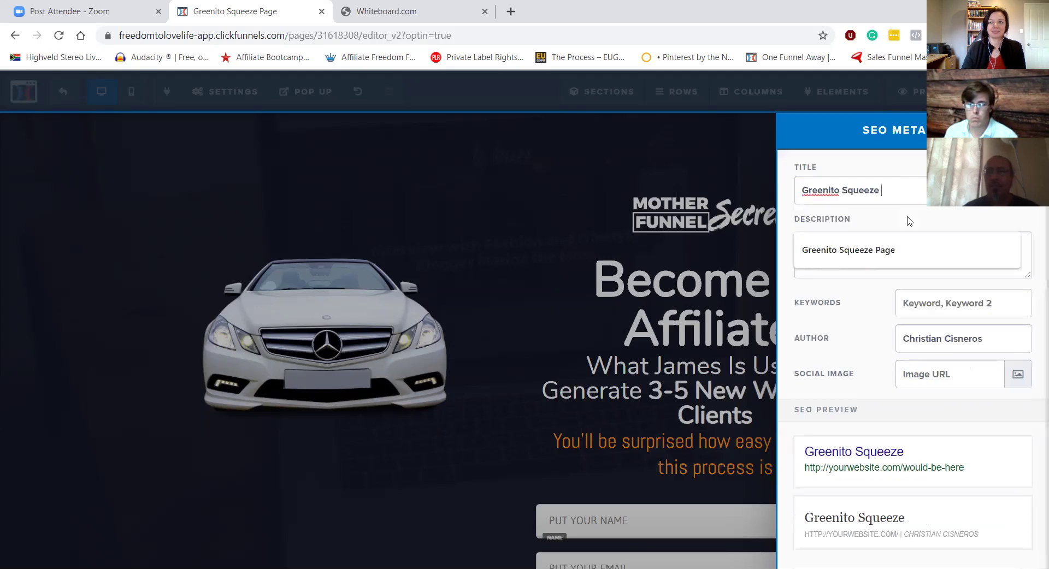
key("BackSpace")
key("BackSpace")
key("BackSpace")
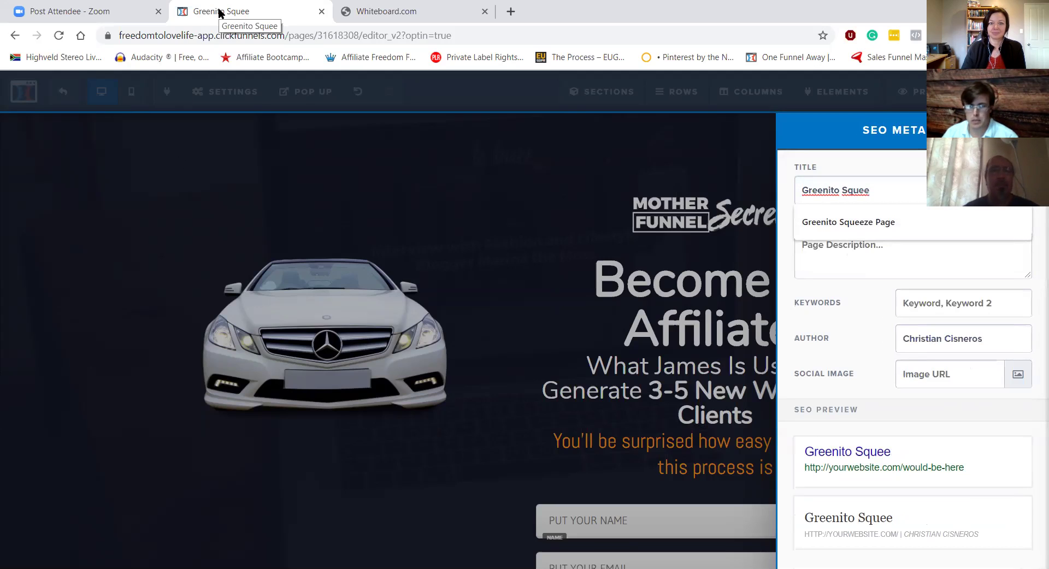
key("BackSpace")
key("BackSpace")
key("BackSpace")
key("BackSpace")
key("BackSpace")
key("BackSpace")
key("BackSpace")
key("BackSpace")
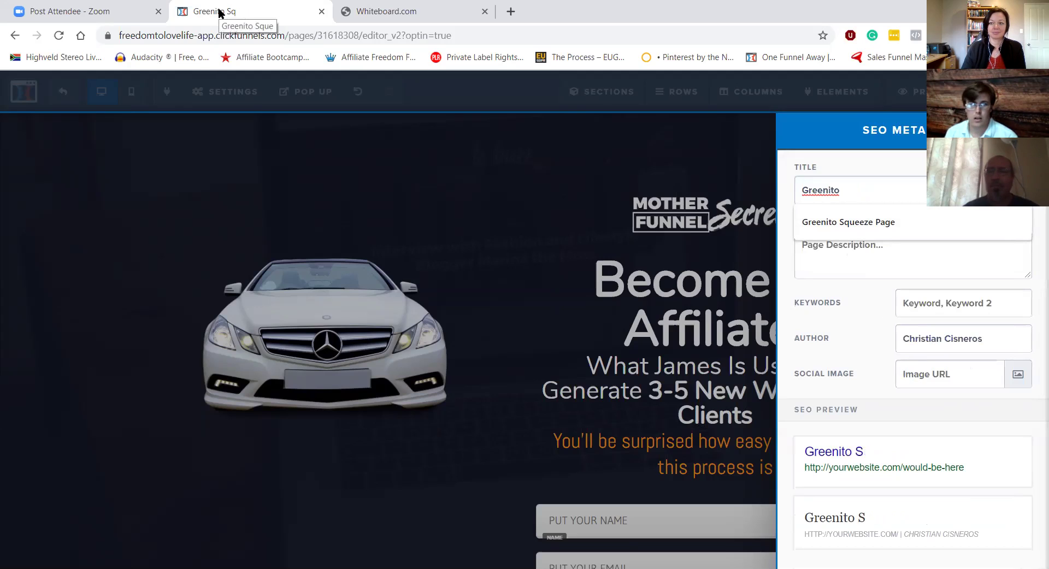
key("BackSpace")
key("BackSpace")
key("BackSpace")
key("BackSpace")
key("BackSpace")
key("BackSpace")
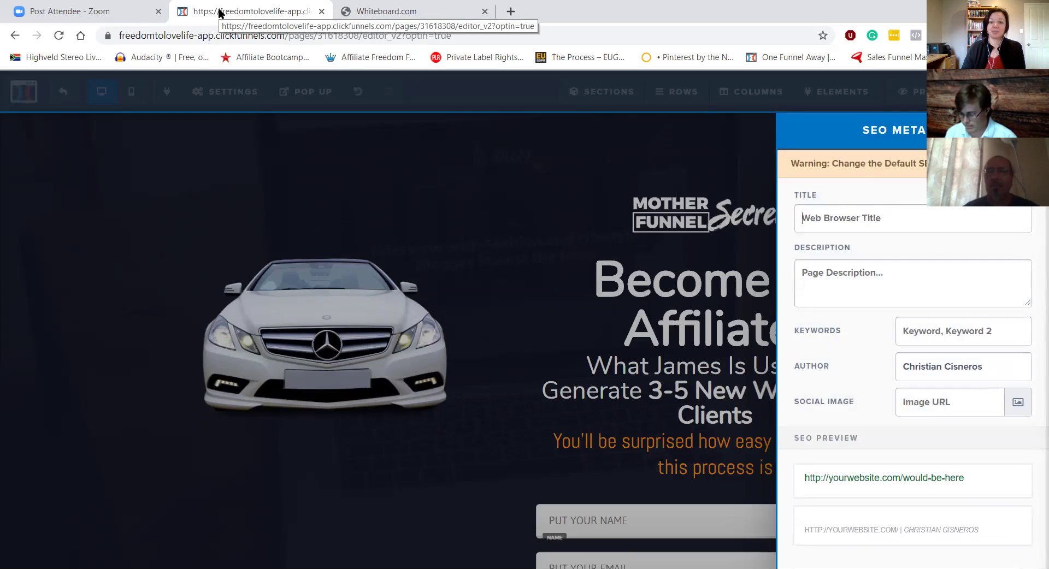
type("Lead Mag")
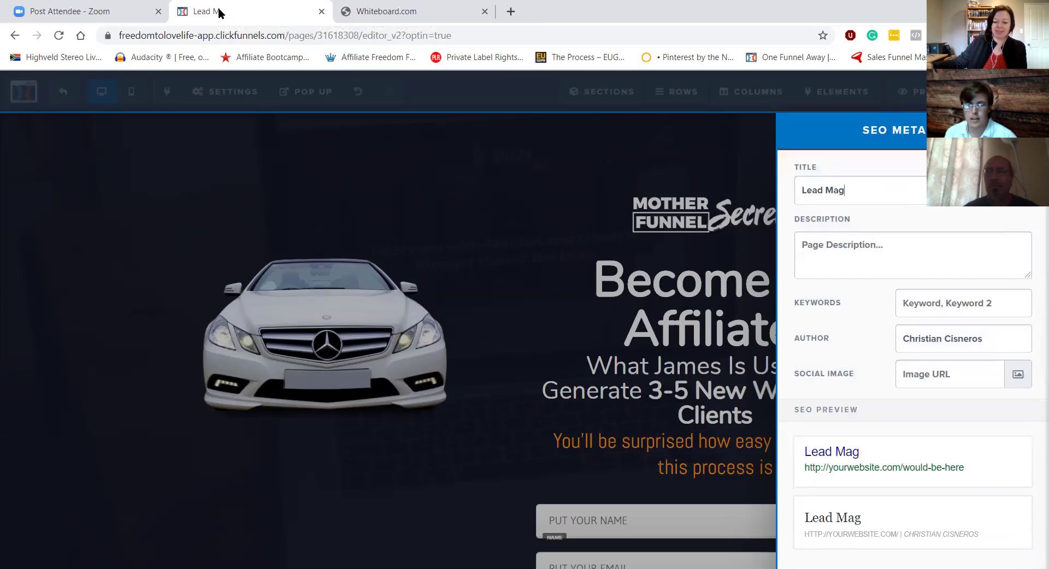
type("net")
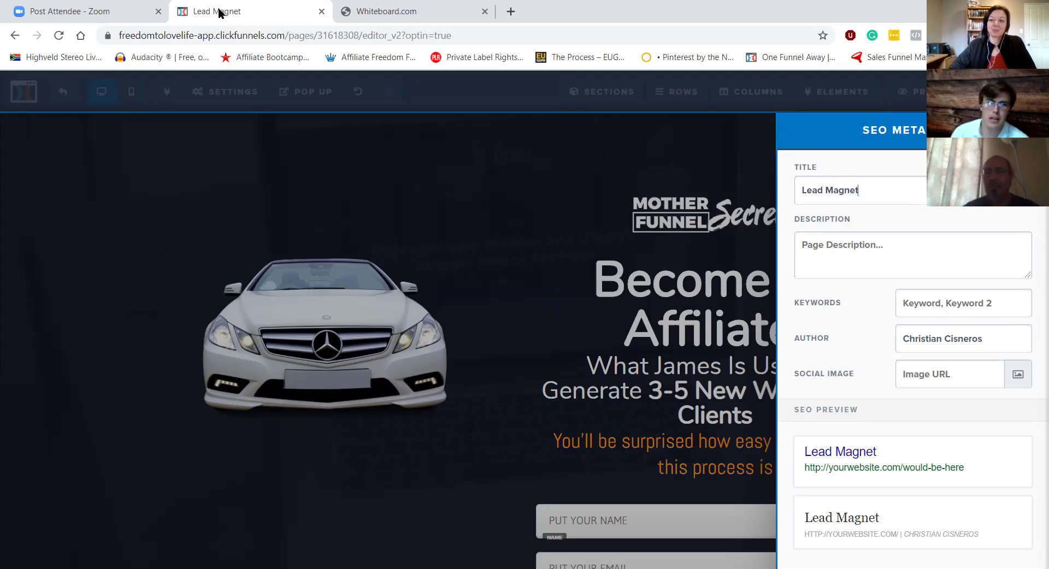
key("BackSpace")
key("BackSpace")
key("BackSpace")
key("BackSpace")
key("BackSpace")
key("BackSpace")
key("BackSpace")
key("BackSpace")
key("BackSpace")
key("BackSpace")
key("BackSpace")
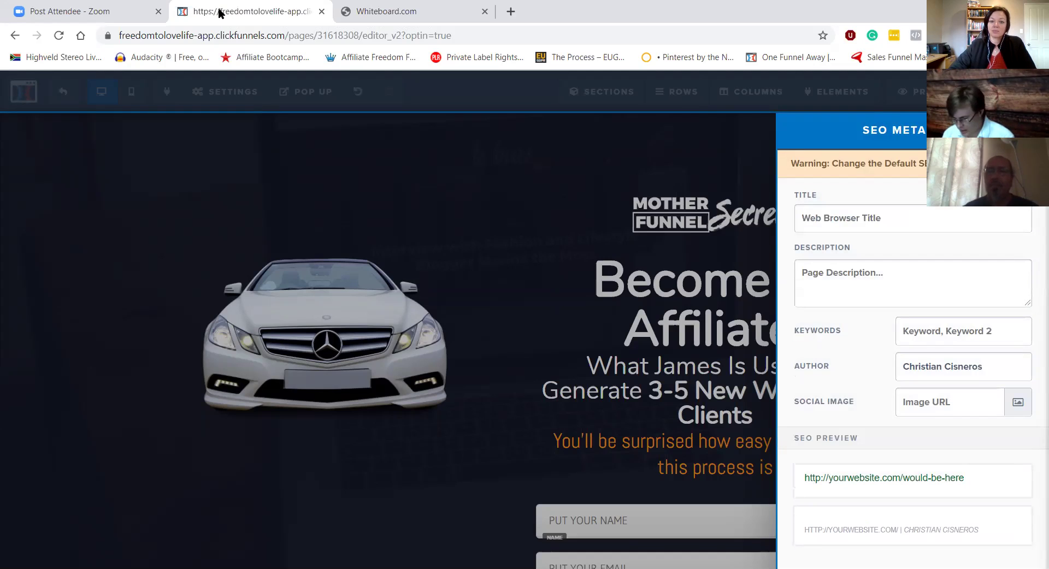
type("Free Clickfunn")
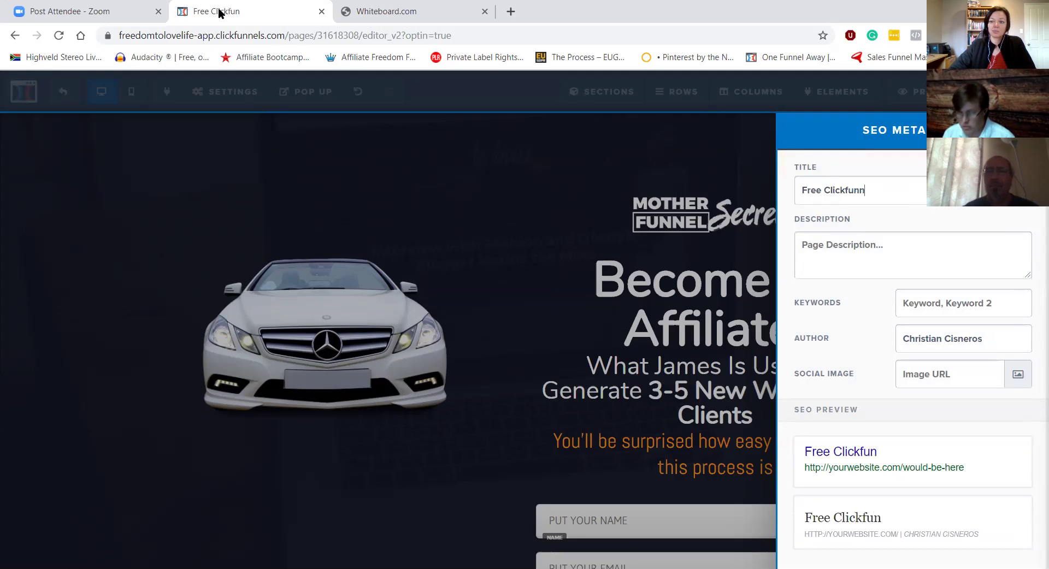
type("els PDF")
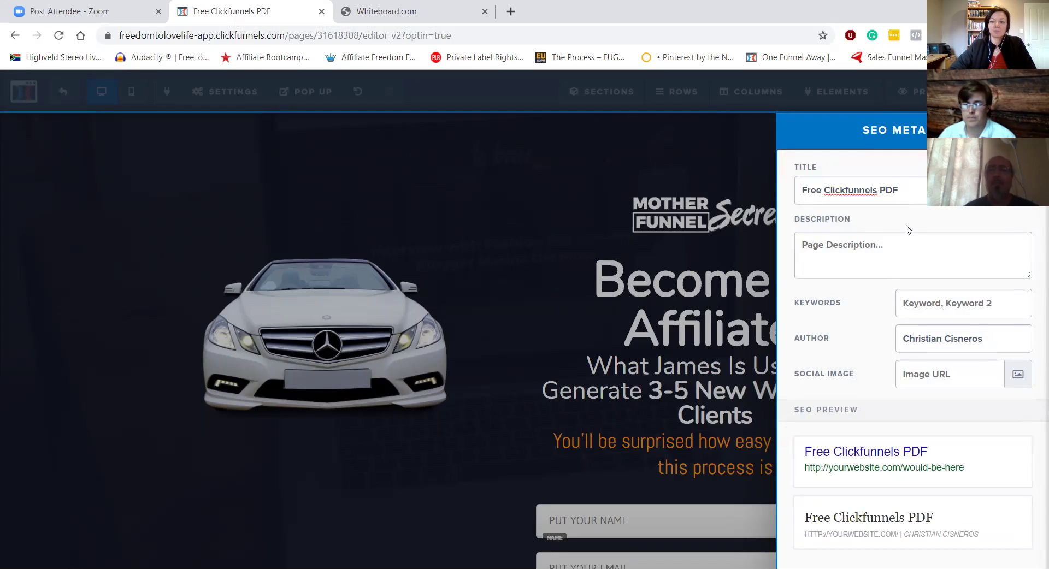
left_click(835, 243)
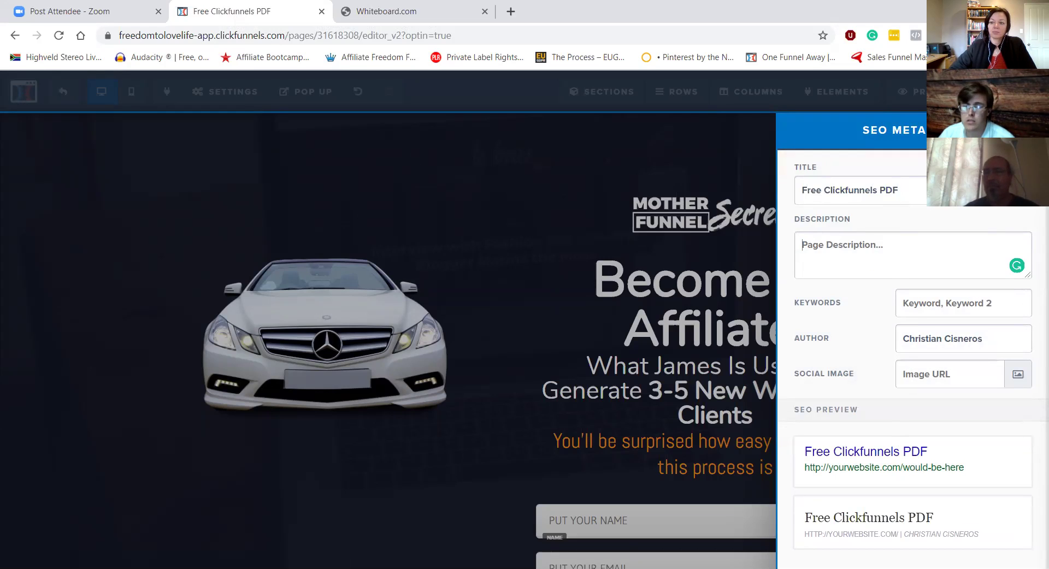
left_click_drag(910, 16, 889, 22)
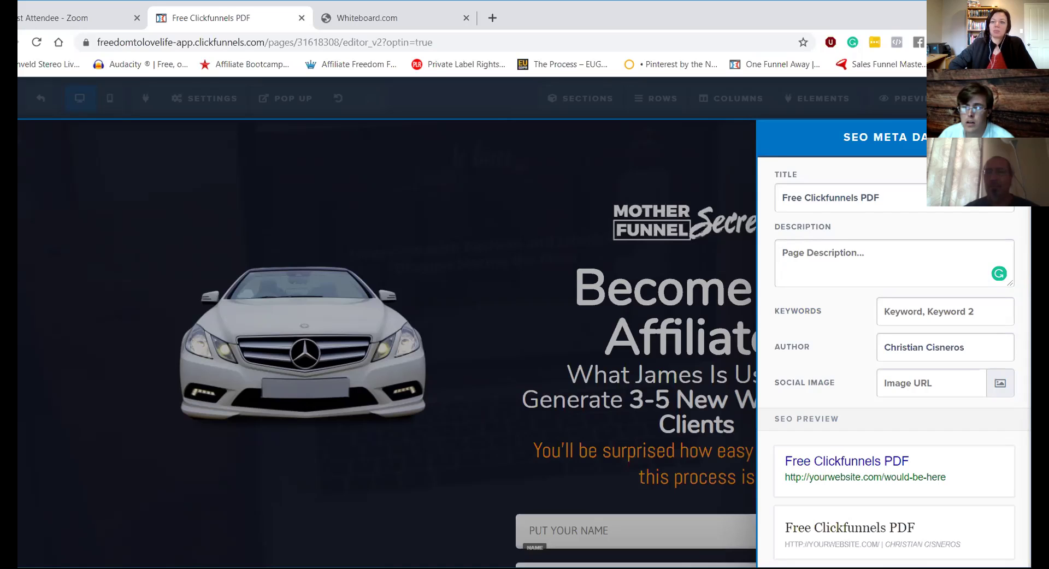
key("super+Up")
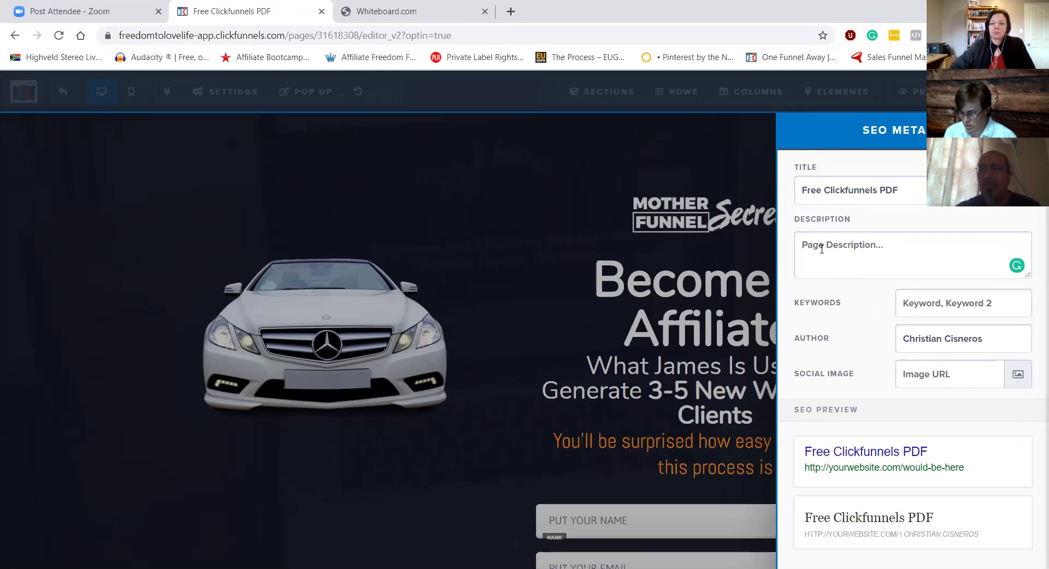
Step: Enter an SEO description praising the author's Clickfunnels How To PDF and marketing skills
type("Joy's")
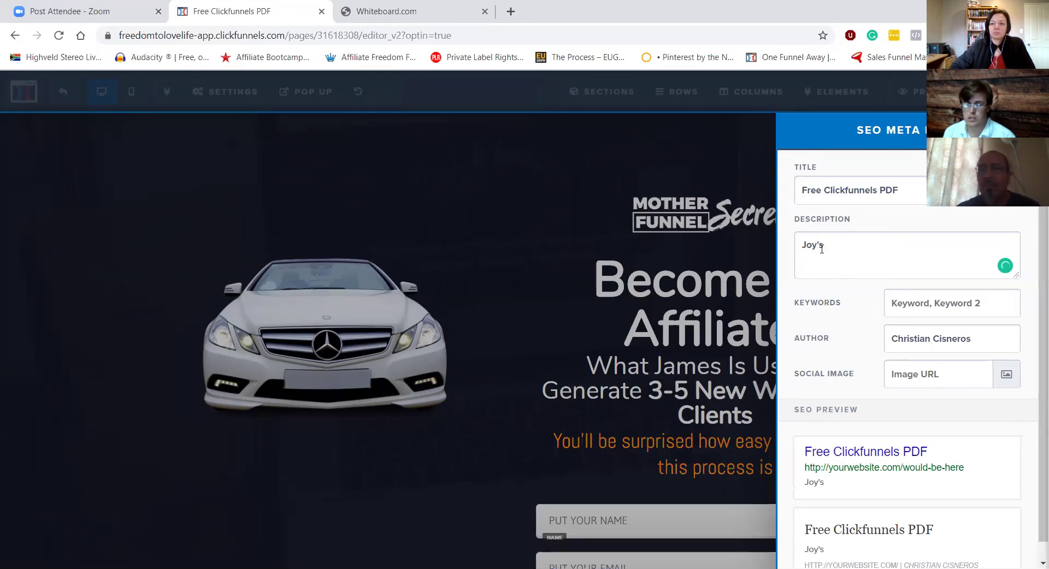
type(" Click")
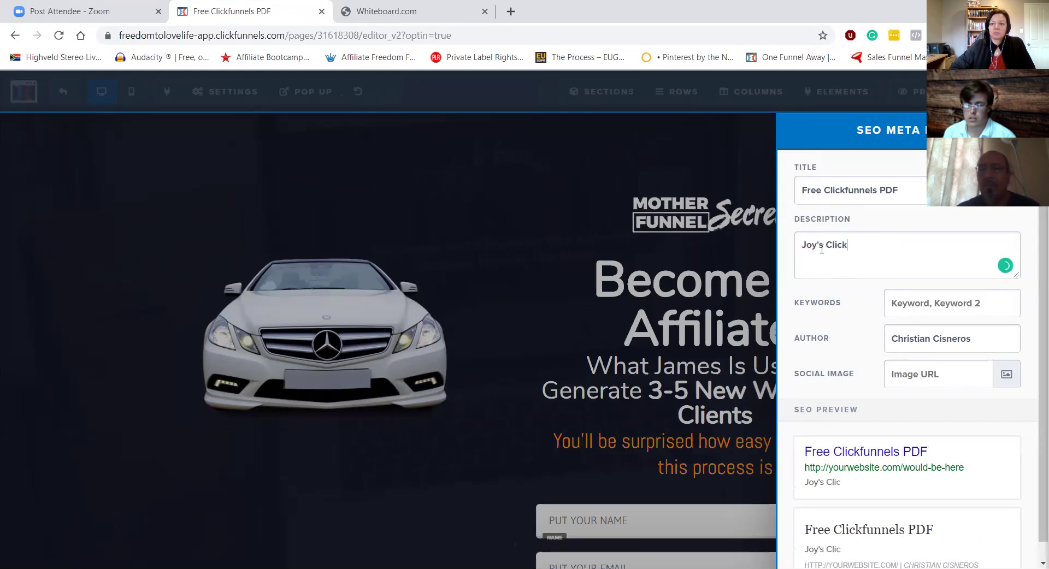
type("funn")
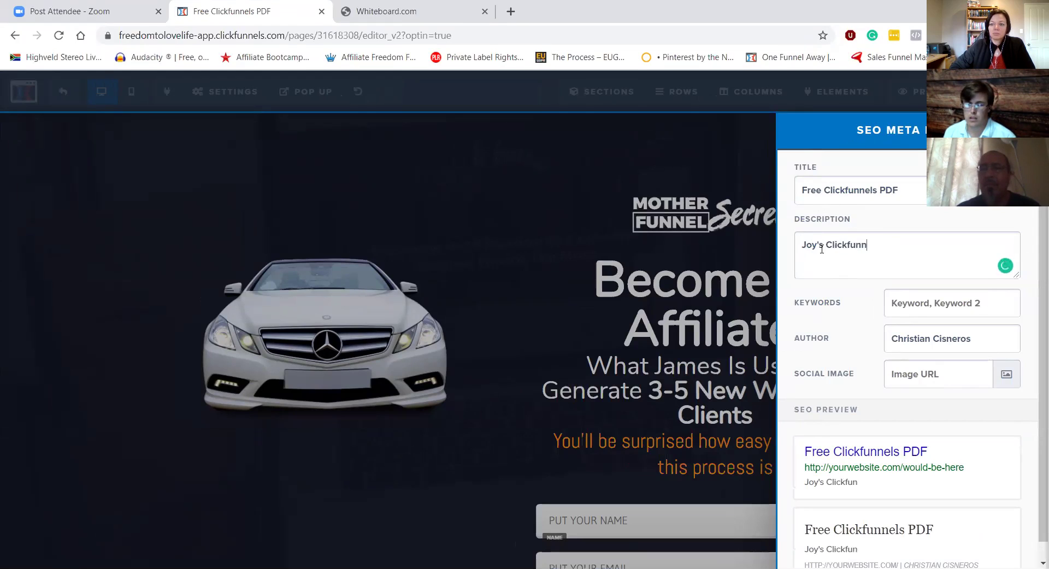
type("els How To ")
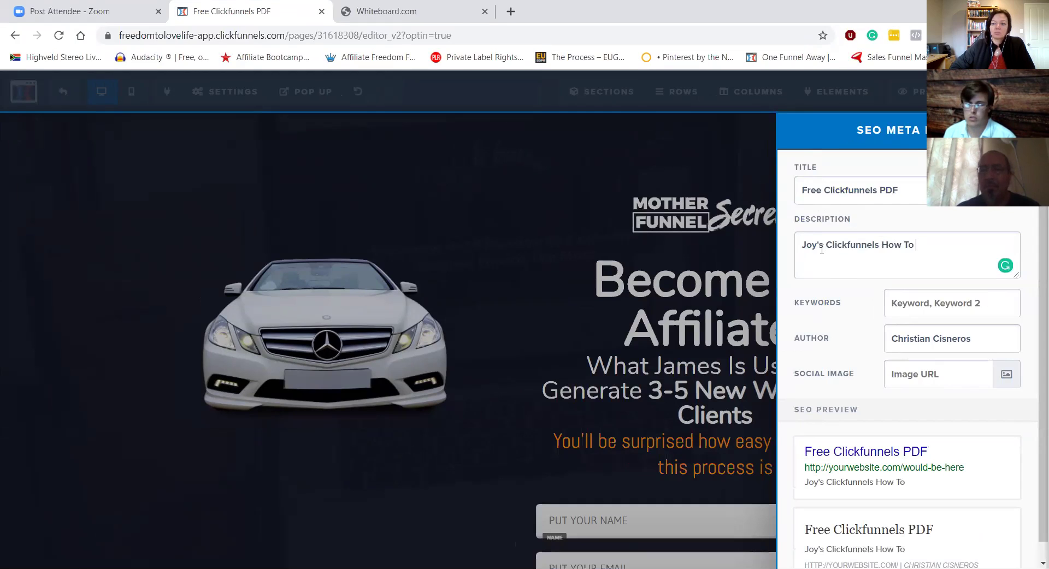
type("PDF! JO")
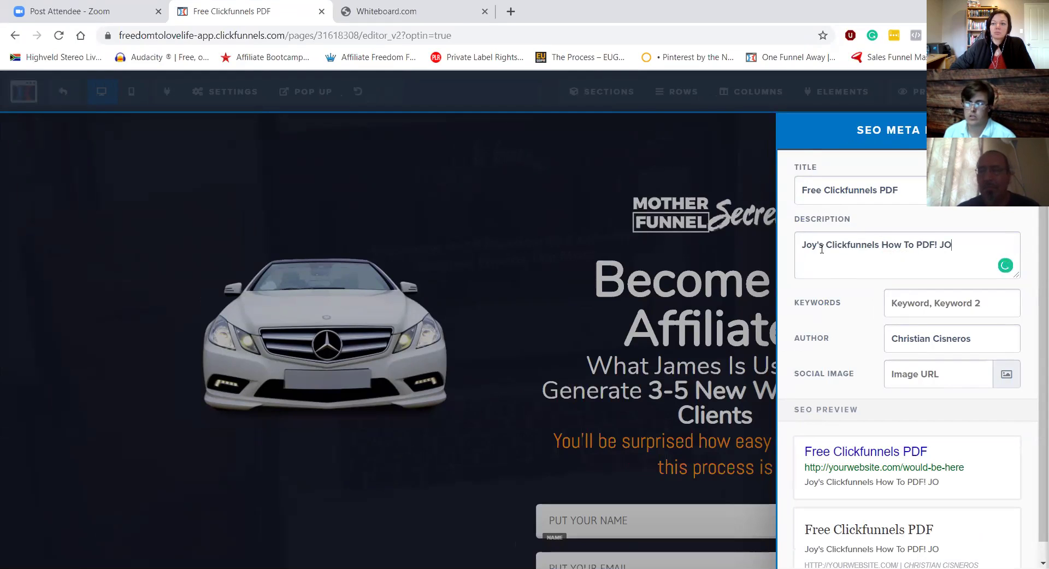
key("BackSpace")
type("oy is the")
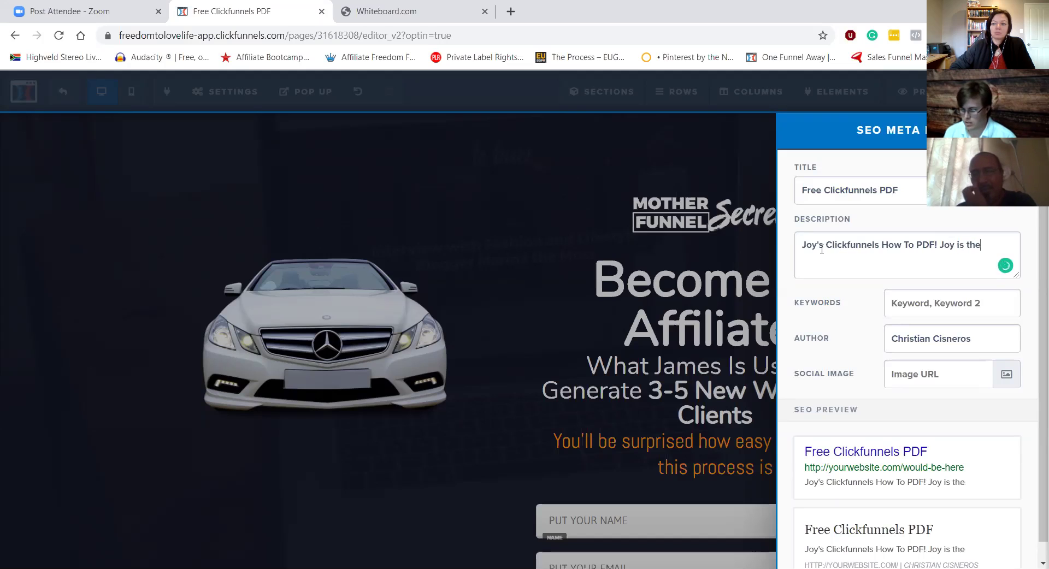
type(" bomb at marketing!")
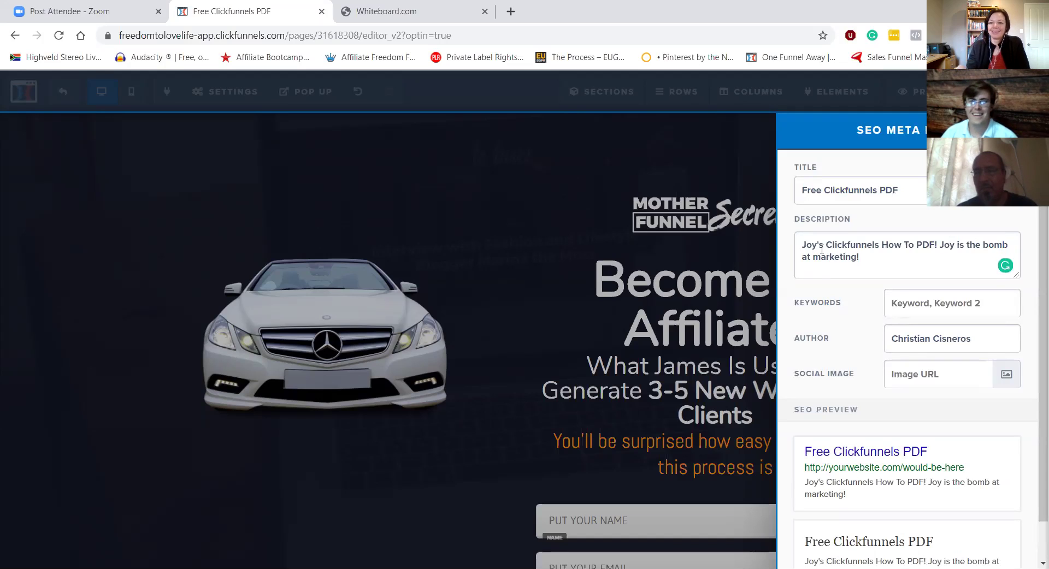
Step: Enter the SEO keywords 'Clickfunnels, how to, website'
left_click(921, 299)
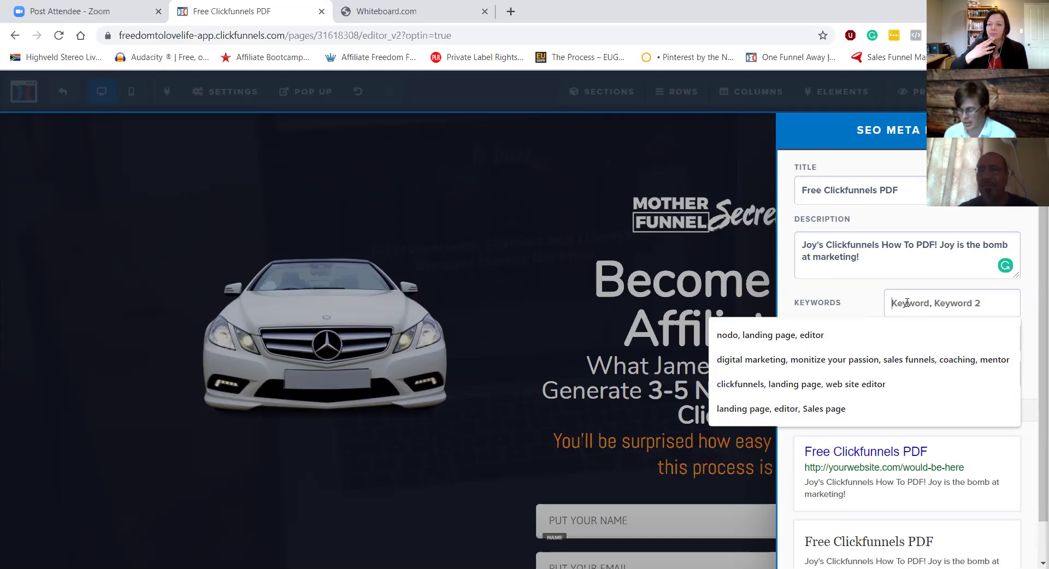
type("Clickfunnels, how to")
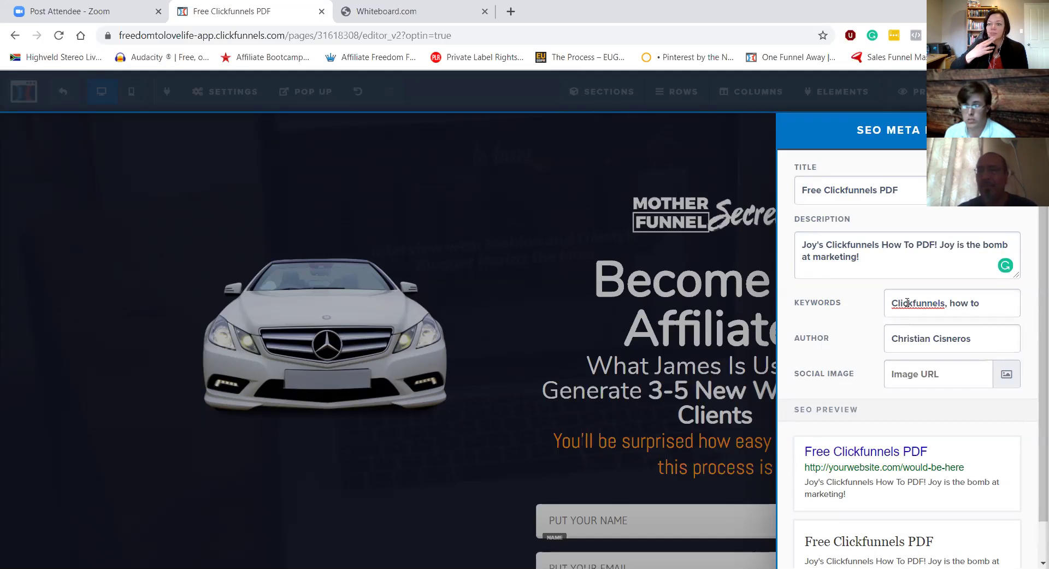
key("BackSpace")
type("., ")
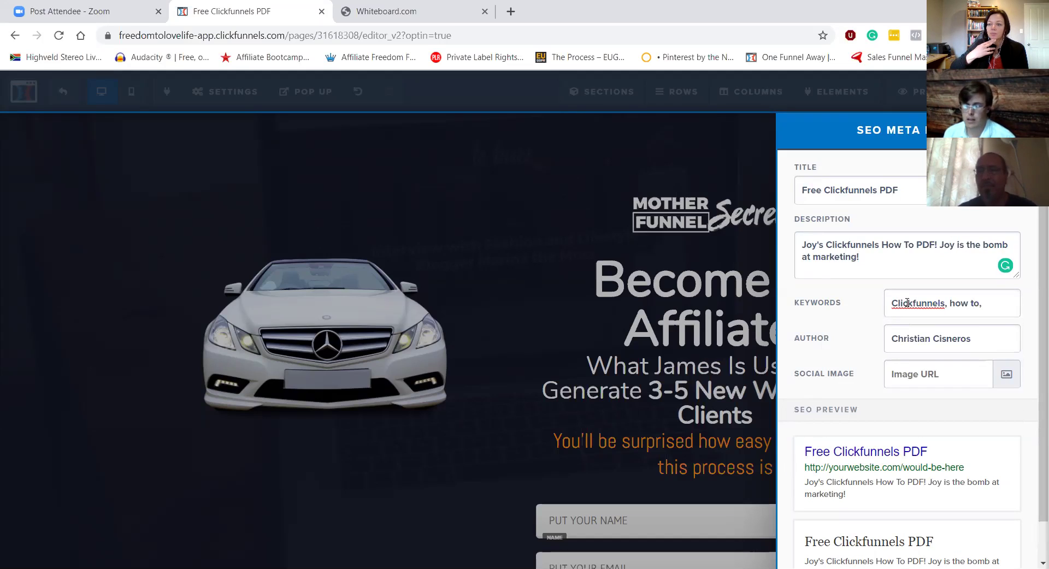
type("website.")
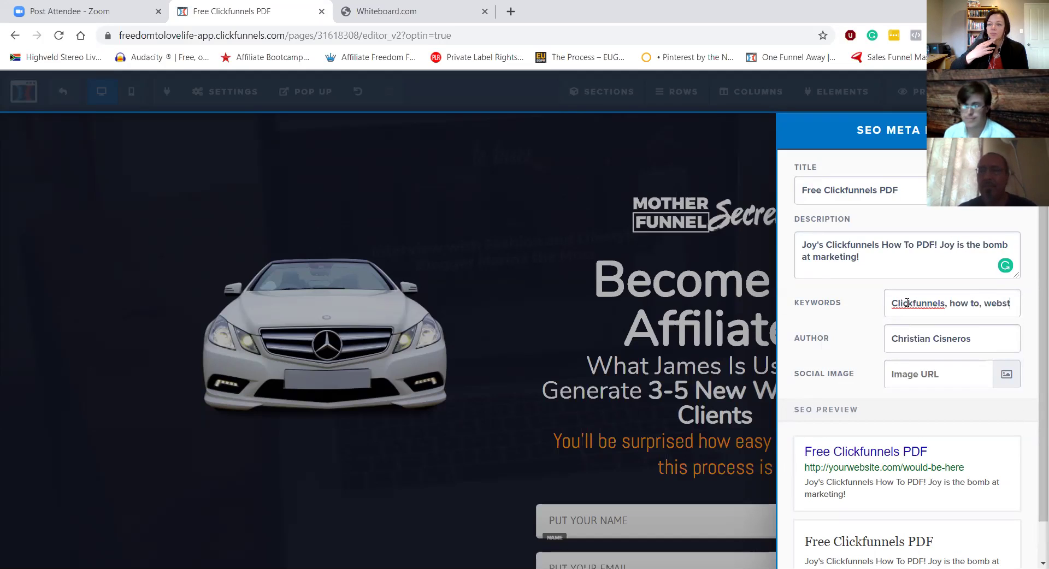
key("BackSpace")
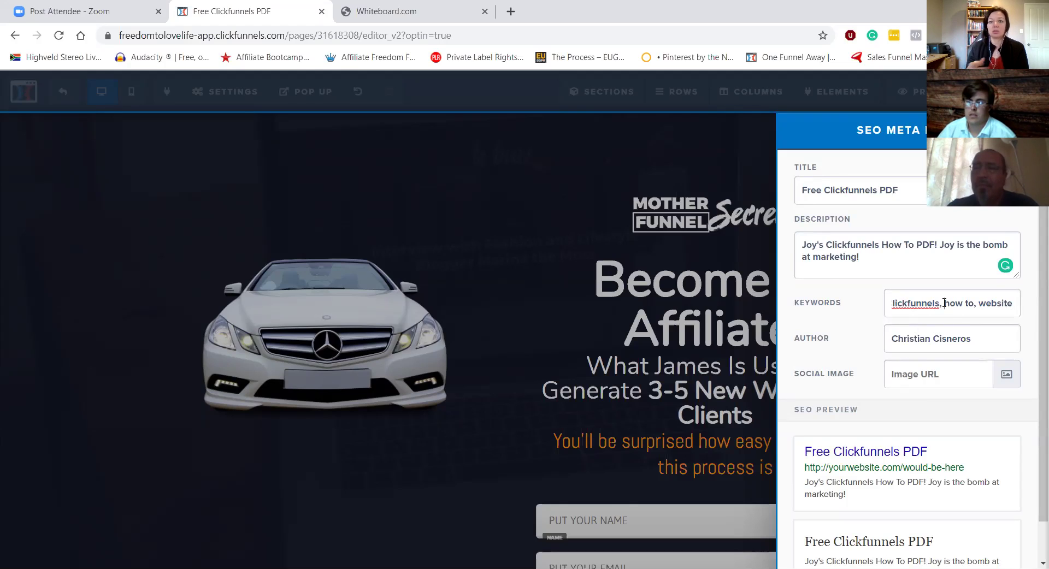
left_click_drag(944, 303, 880, 300)
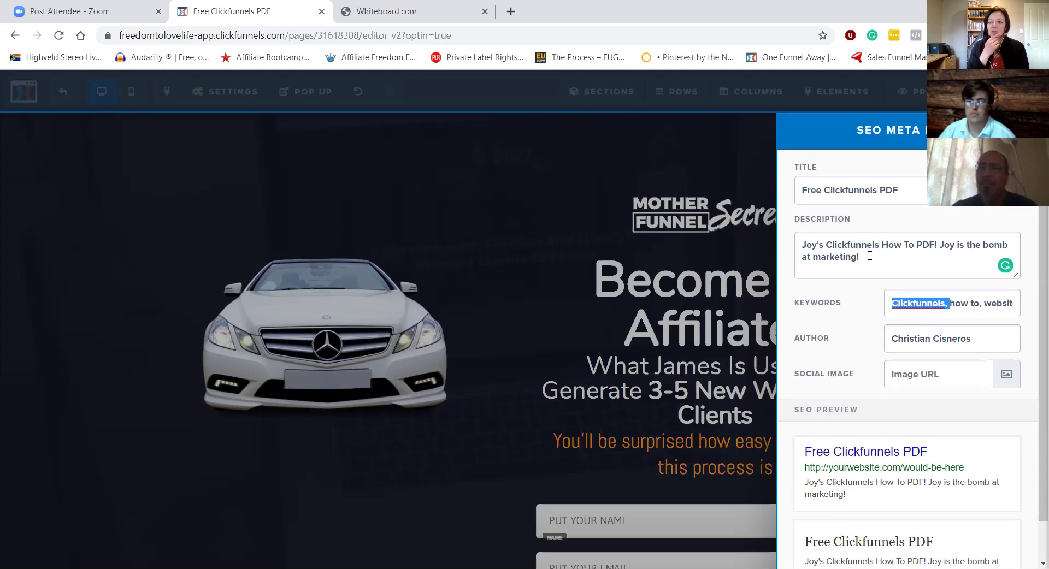
Step: Replace the SEO author field with the new author's name
left_click(919, 339)
triple_click(920, 338)
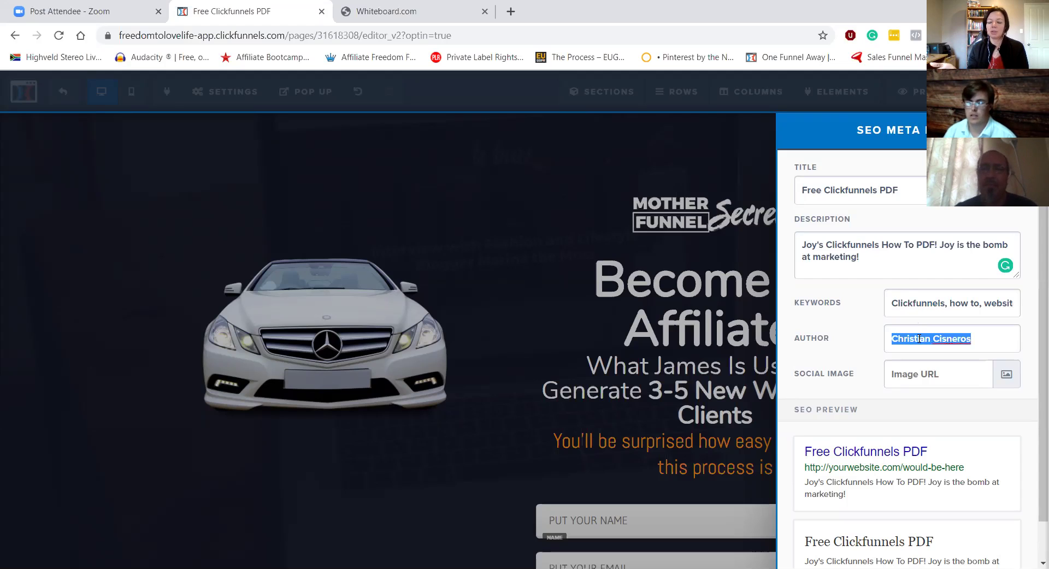
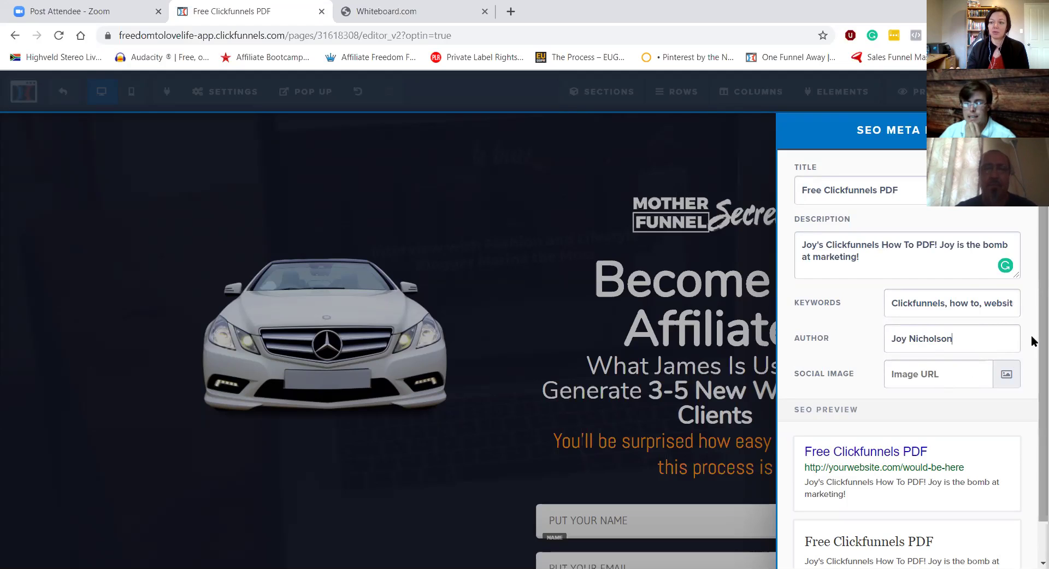
Step: Set the sunset pier photo as the social image and close the SEO settings
scroll(1032, 352, "down", 2)
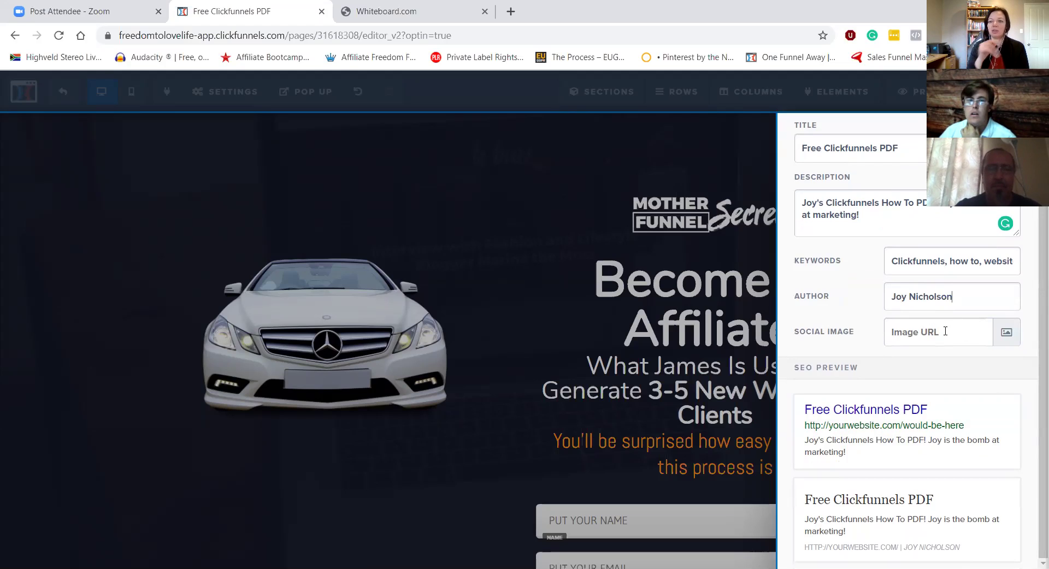
left_click(1007, 335)
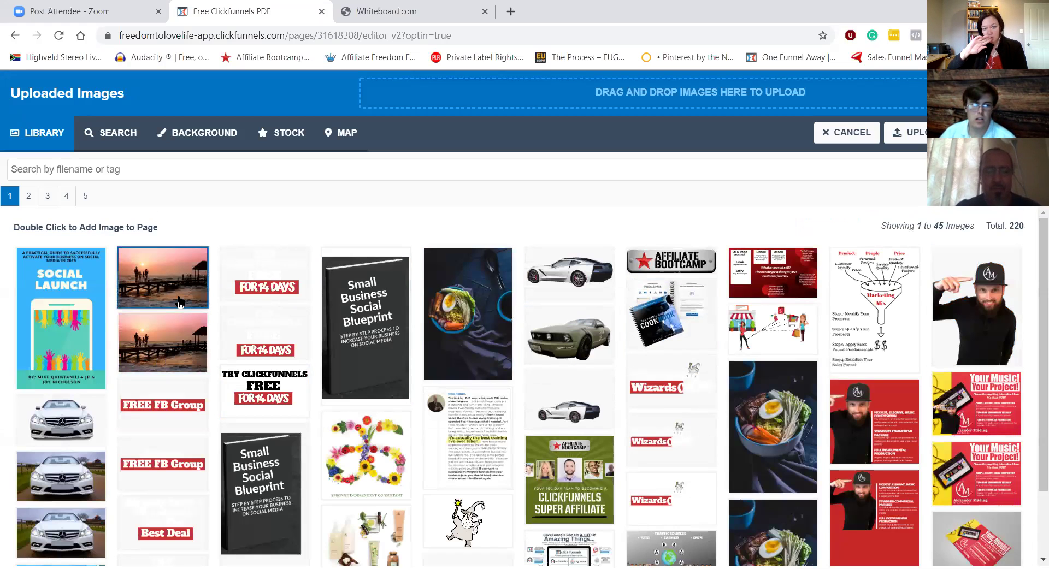
left_click(177, 286)
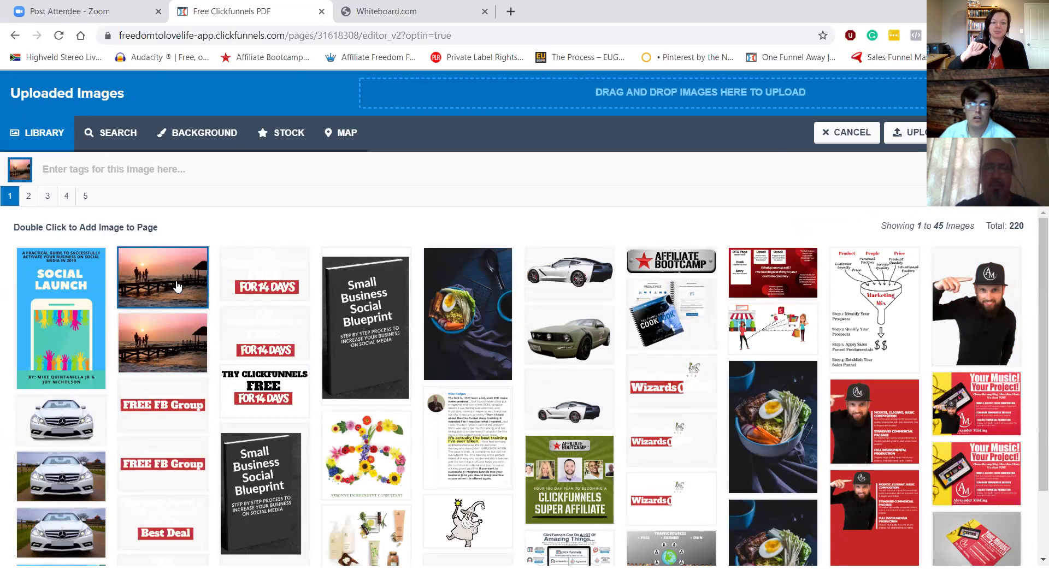
double_click(178, 286)
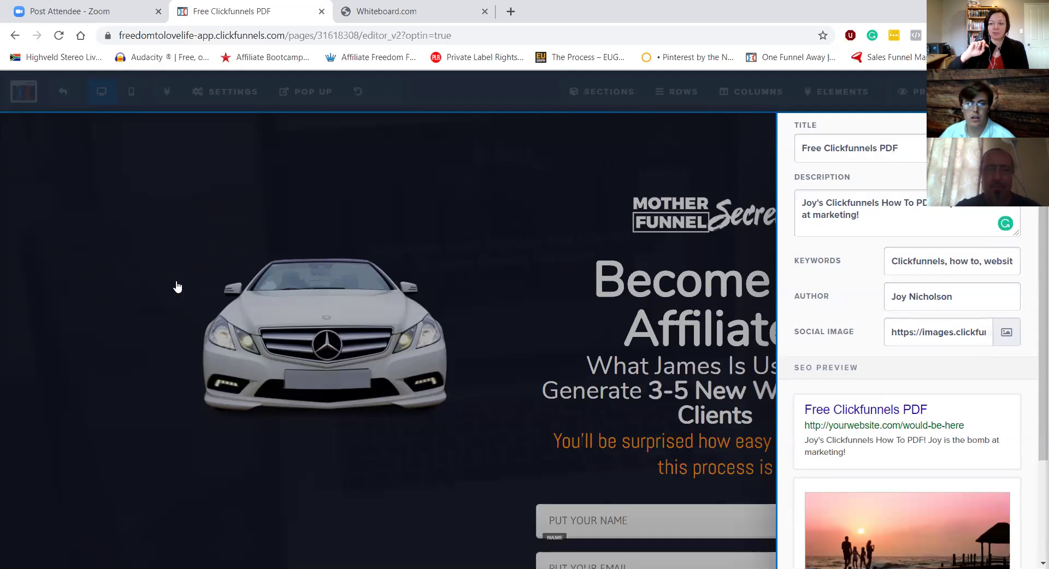
scroll(980, 454, "down", 3)
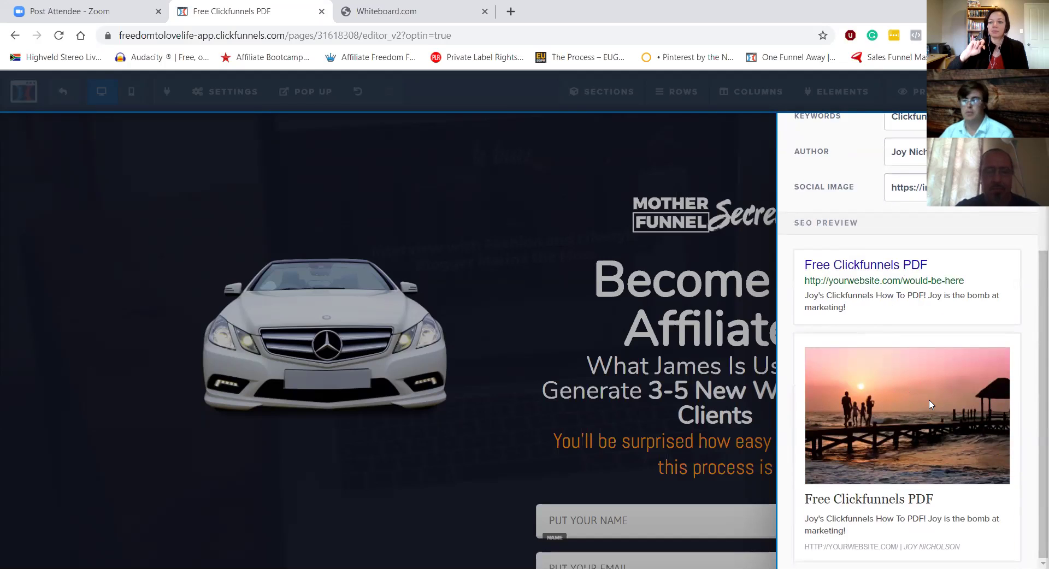
scroll(930, 404, "up", 4)
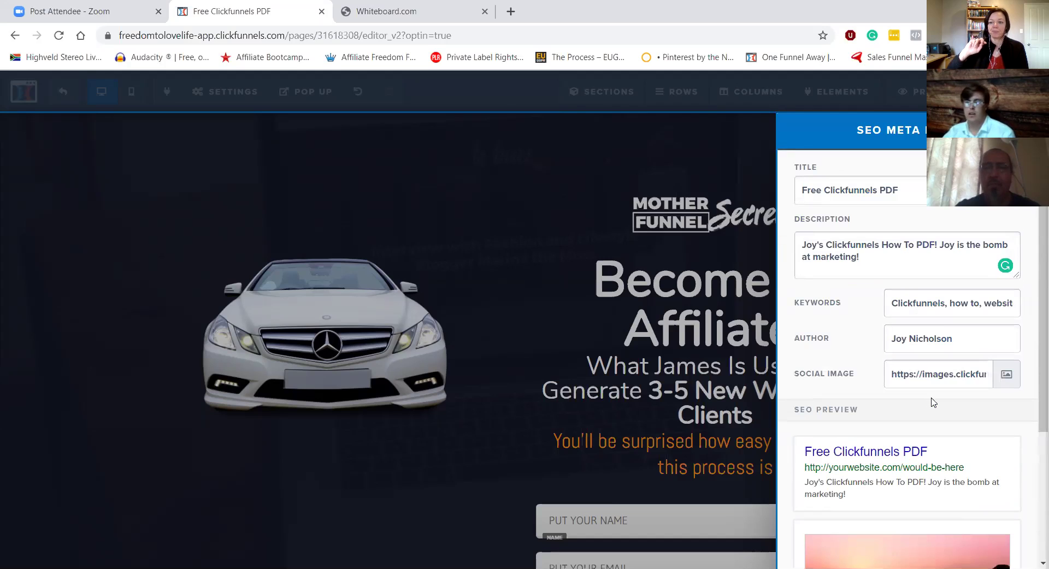
left_click(738, 160)
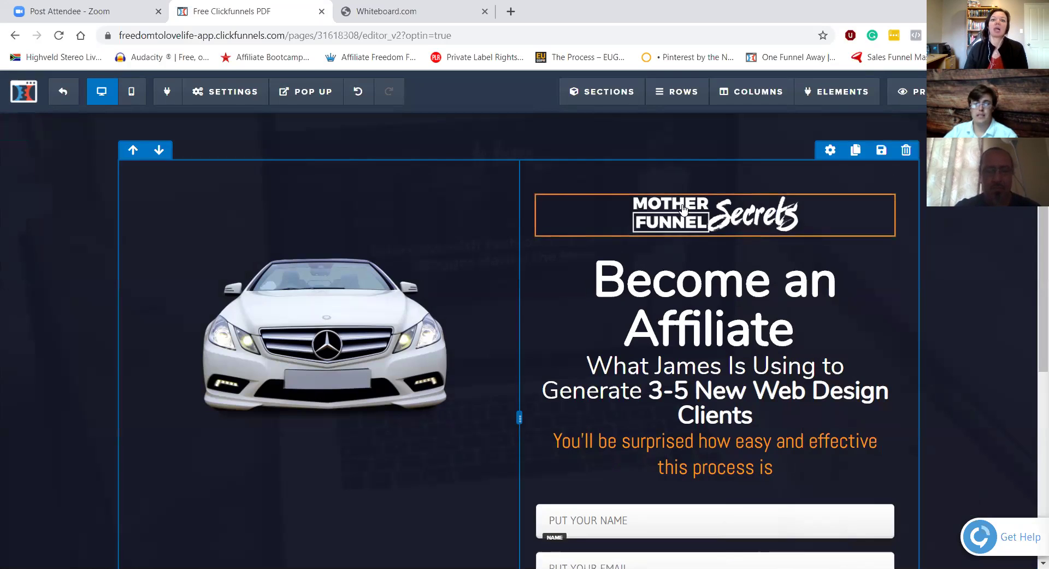
scroll(546, 355, "down", 1)
mouse_move(1042, 157)
left_mouse_down()
mouse_move(1032, 509)
mouse_move(1031, 161)
left_mouse_up()
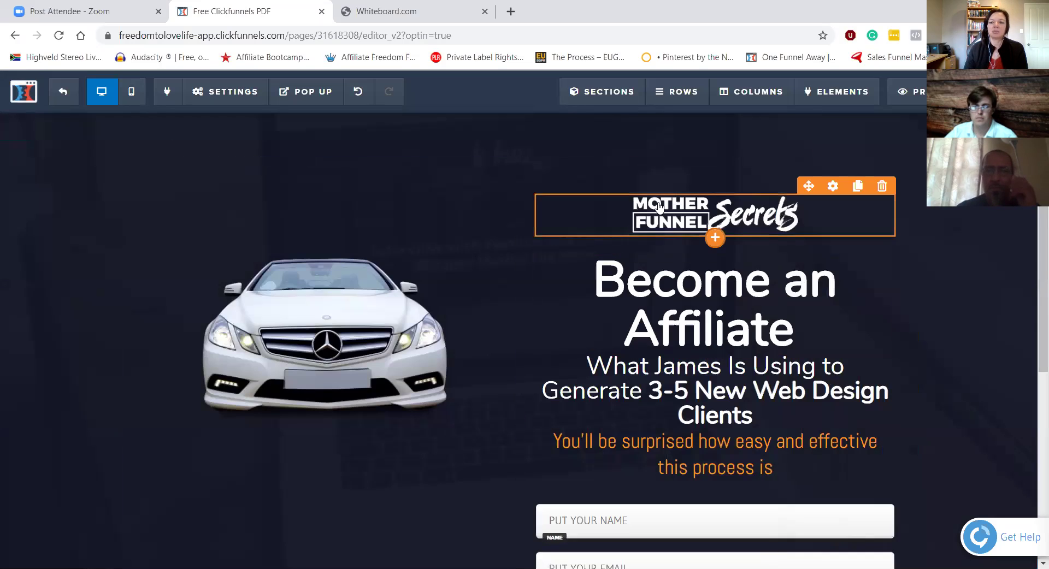
Step: Add a Button element beneath the Mother Funnel Secrets logo via the element search 'button'
left_click(715, 238)
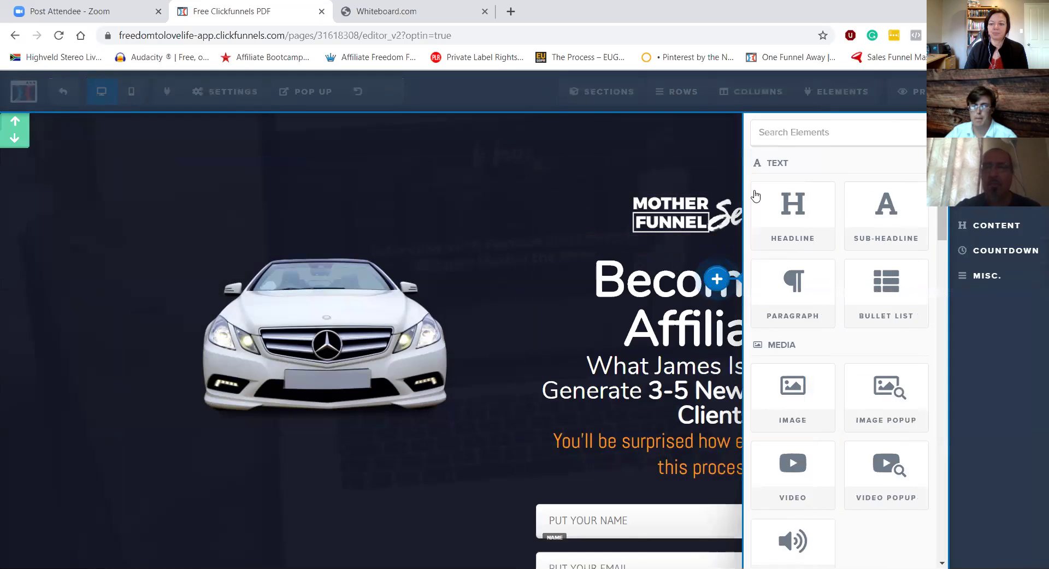
left_click(799, 132)
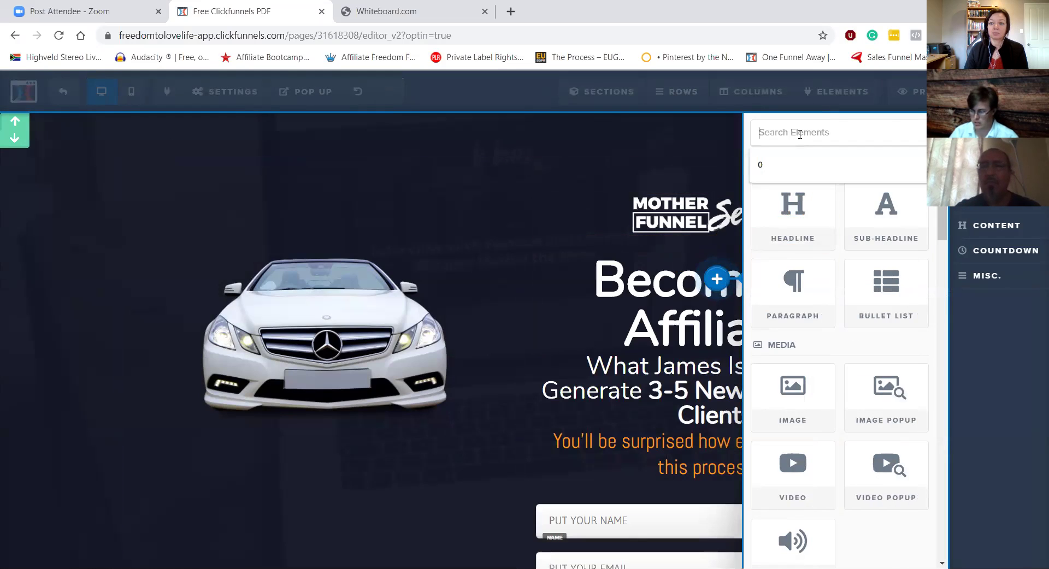
type("button")
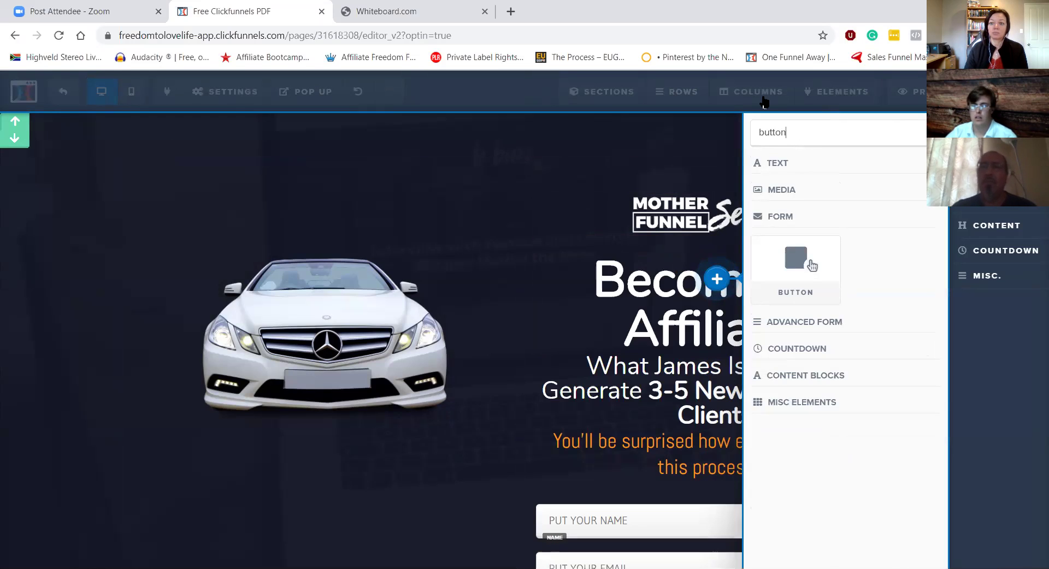
left_click(787, 268)
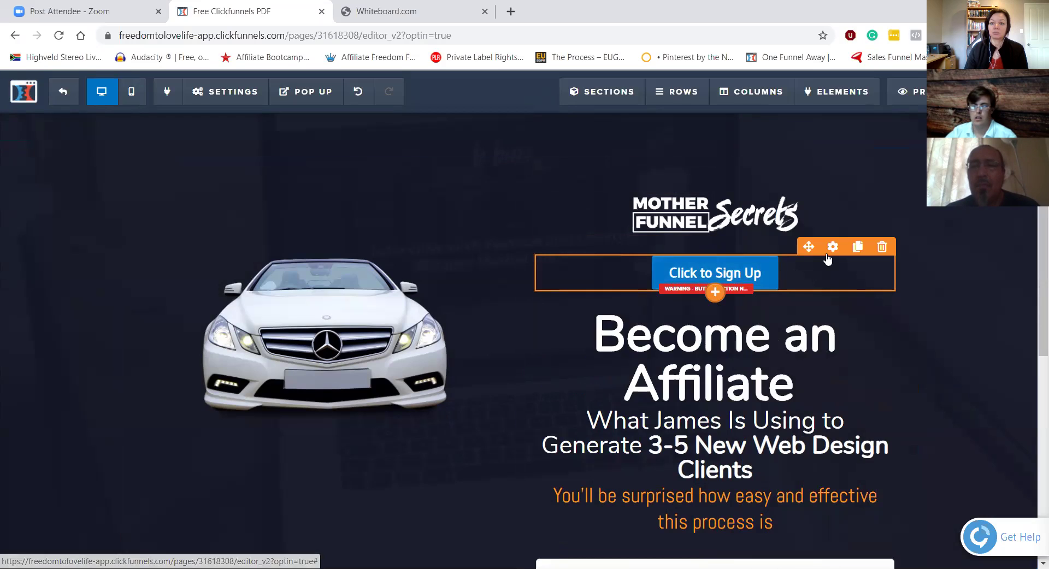
Step: Open the Click to Sign Up button's settings and look over its style options
left_click(832, 247)
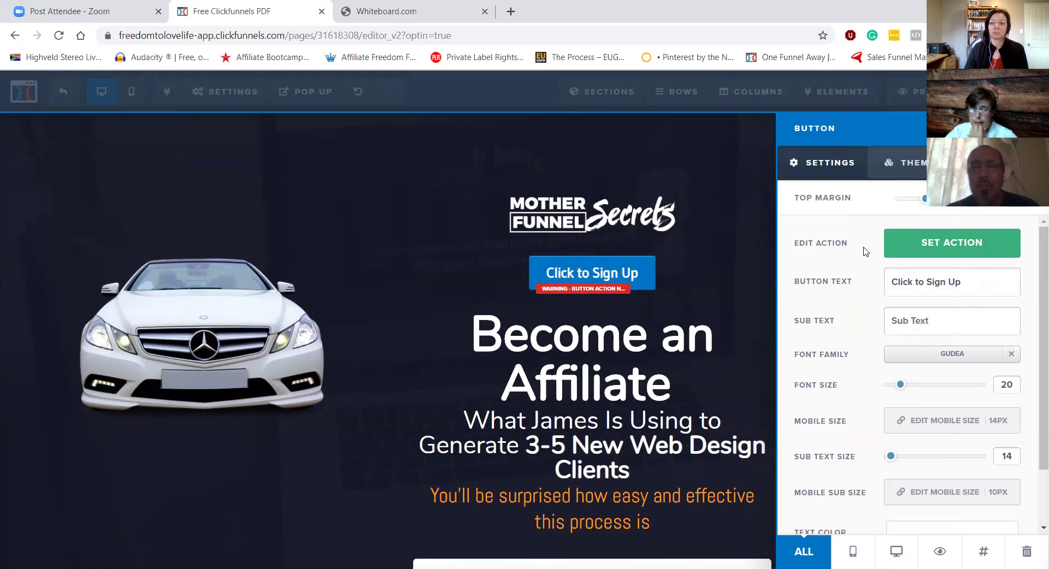
scroll(865, 251, "down", 1)
scroll(864, 251, "down", 1)
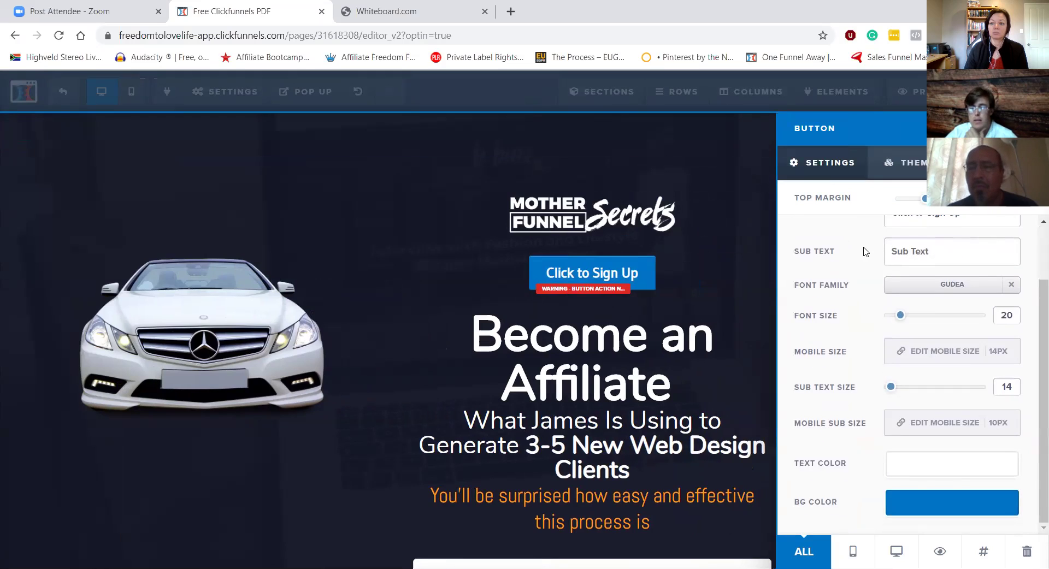
left_click(1001, 162)
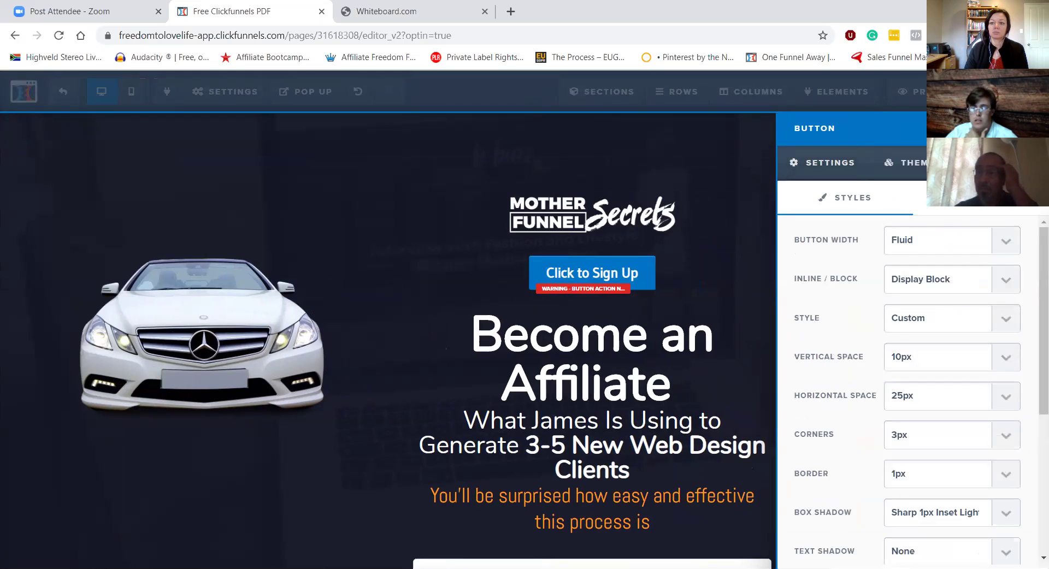
scroll(830, 287, "down", 5)
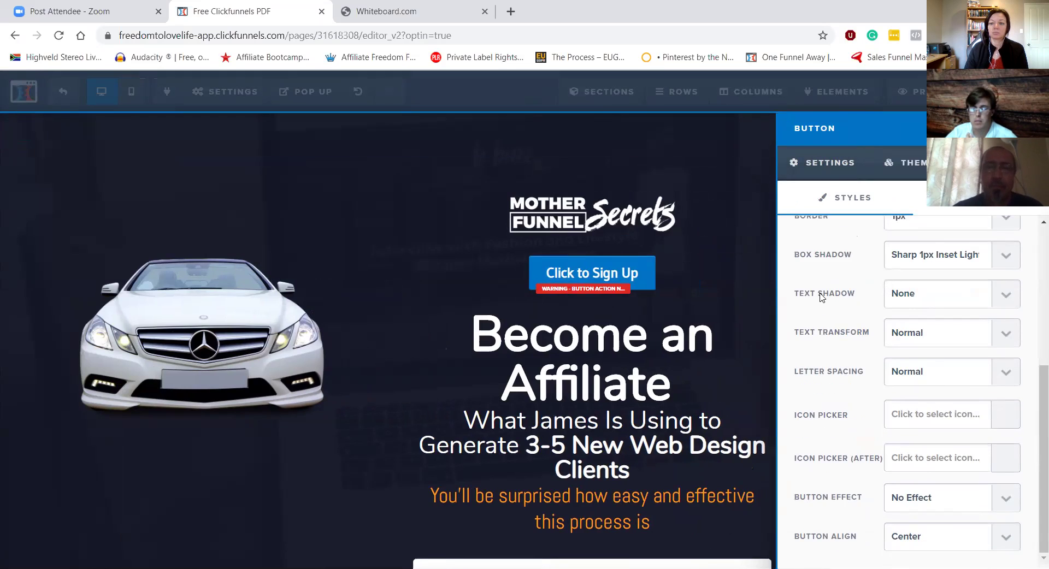
scroll(825, 262, "up", 5)
left_click(831, 167)
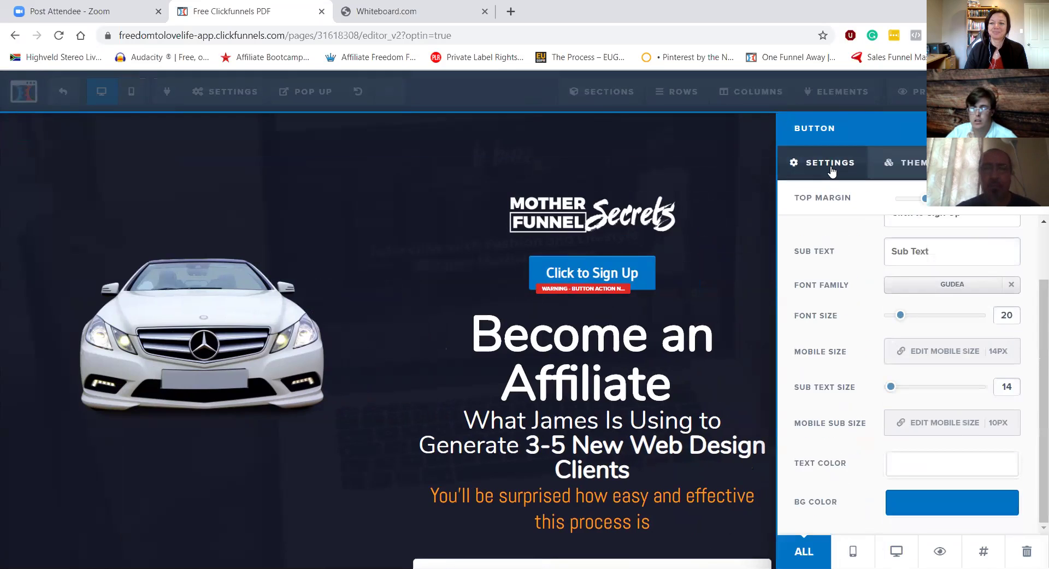
scroll(833, 255, "up", 2)
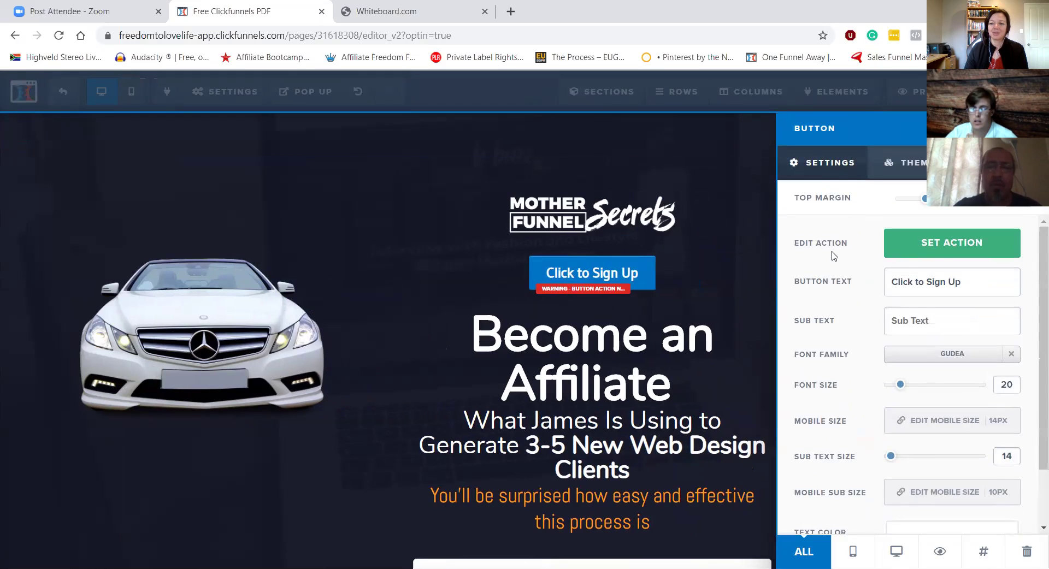
Step: Set the button action to Go To Website URL with a tel: phone-number link
left_click(936, 252)
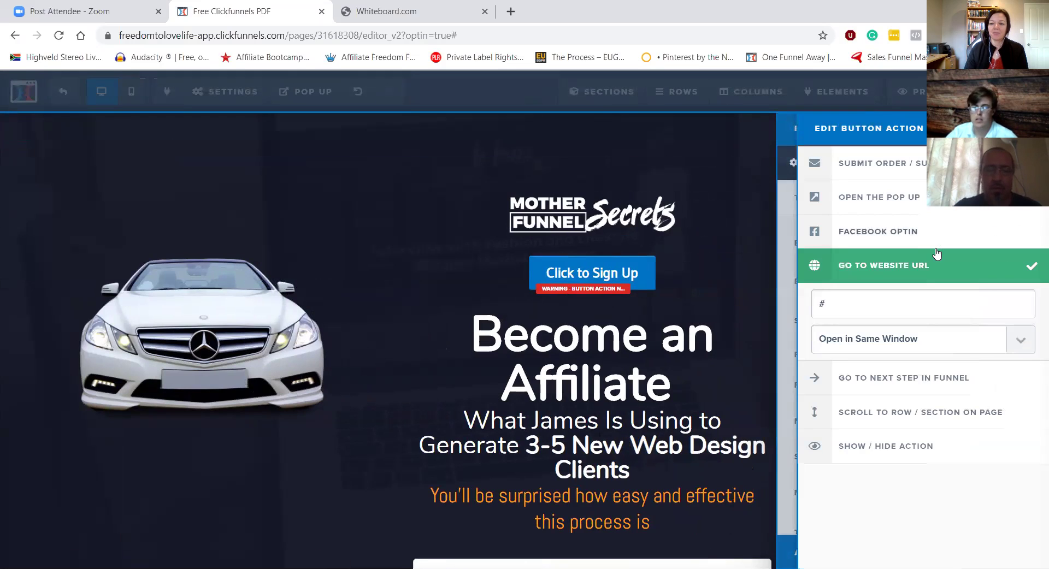
left_click(845, 303)
key("BackSpace")
type("te")
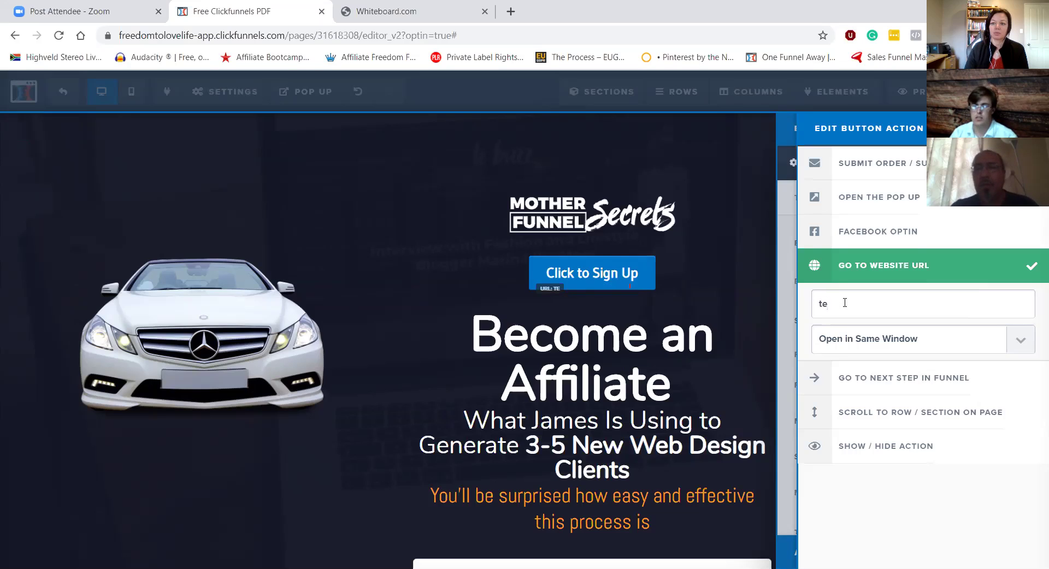
type("l:")
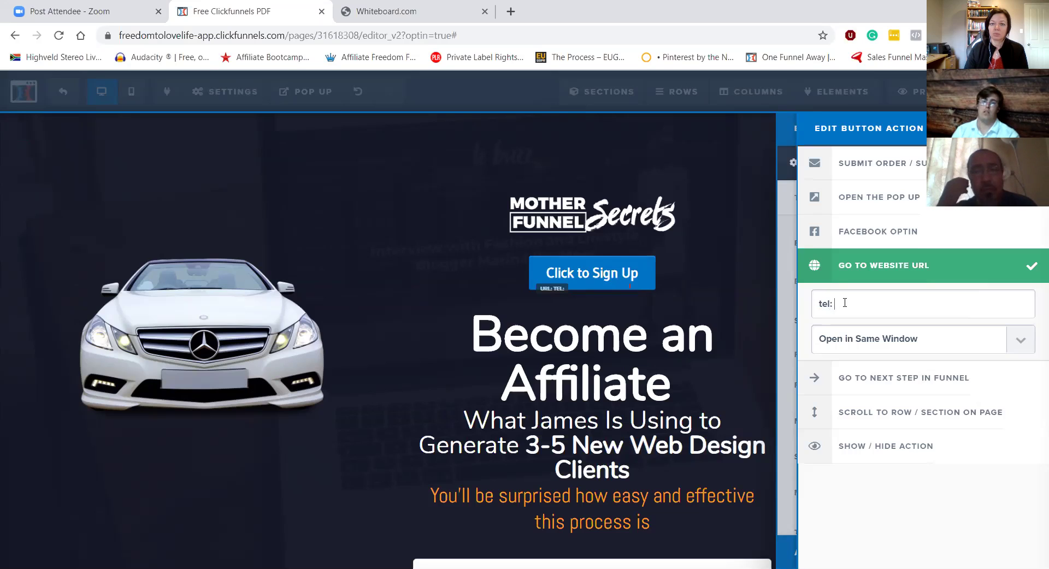
type("832")
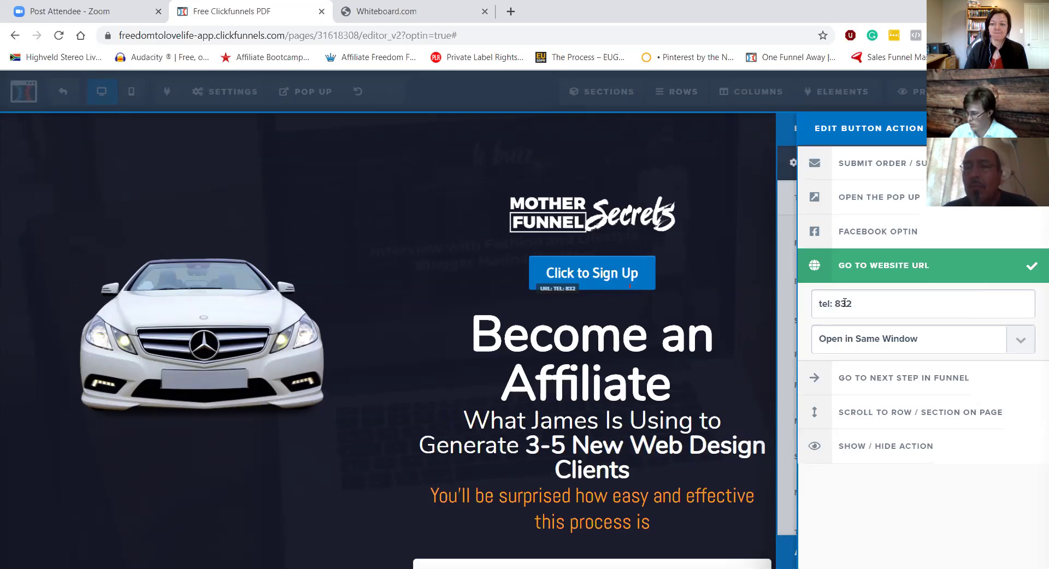
type("-00")
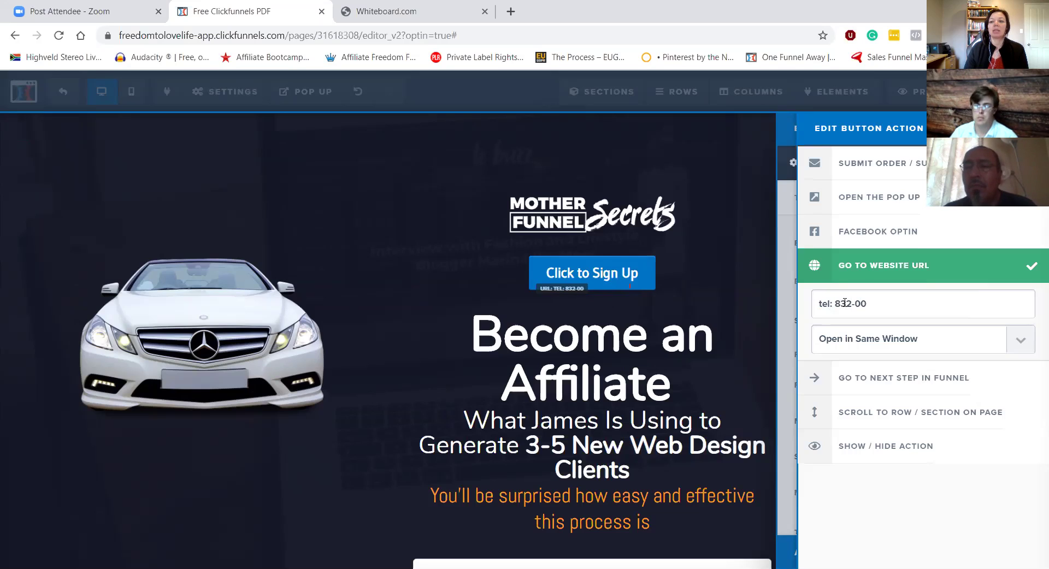
type("0-")
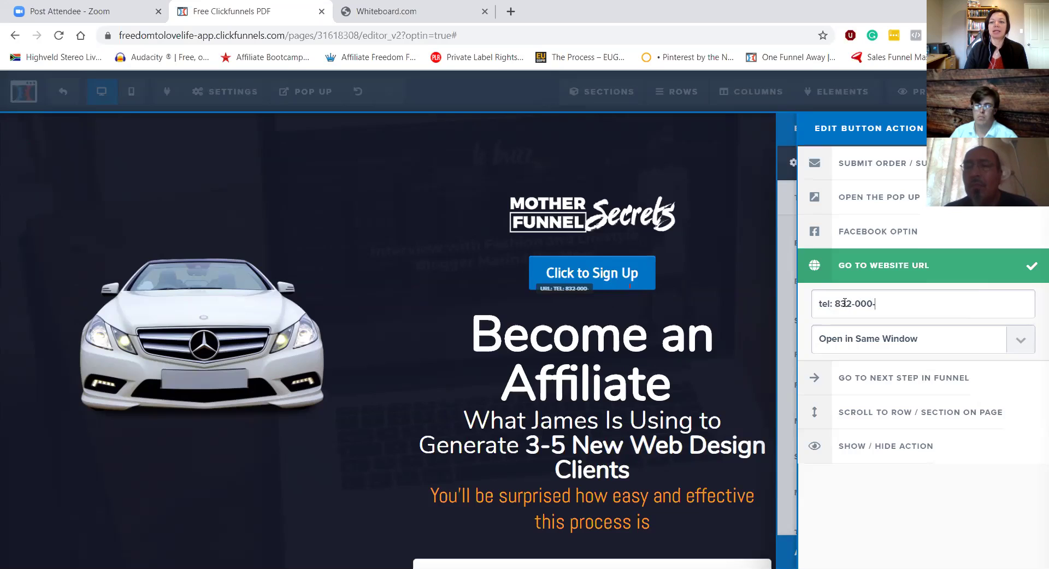
type("0000")
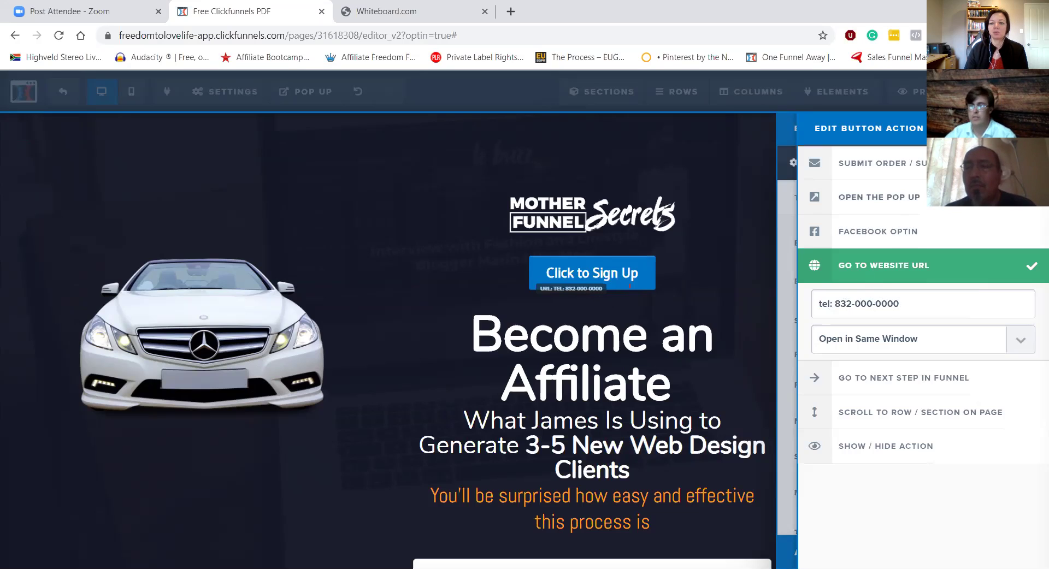
left_click(749, 260)
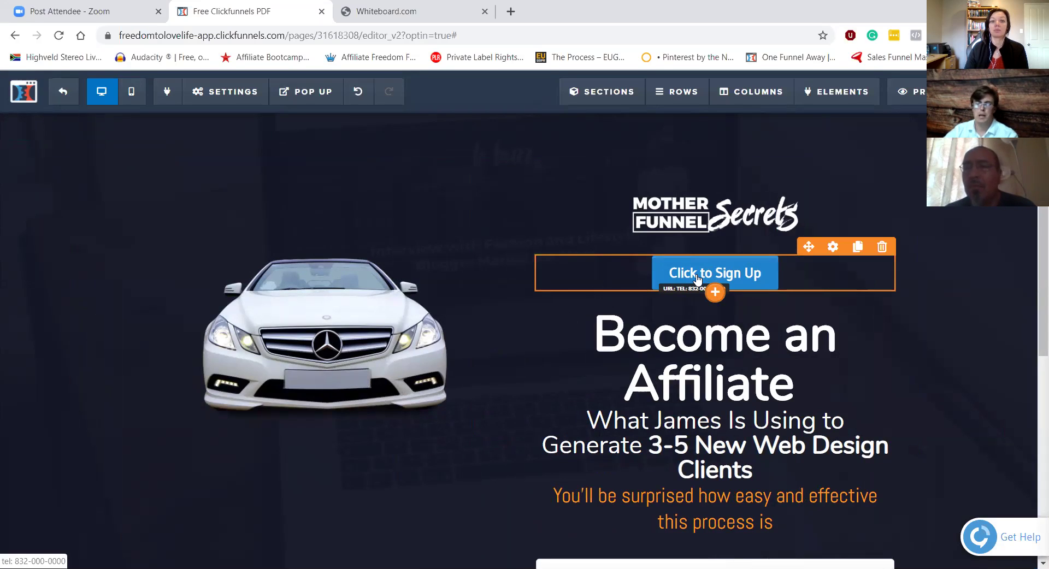
Step: Relabel the button from 'Click to Sign Up' to 'Click to Call', then try closing the editor tab
left_click(697, 279)
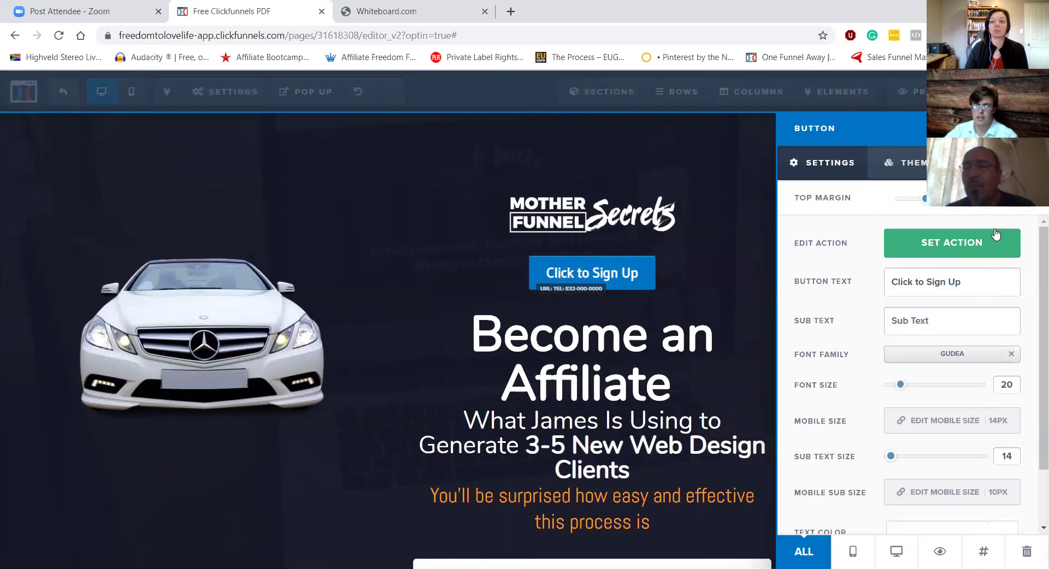
double_click(968, 280)
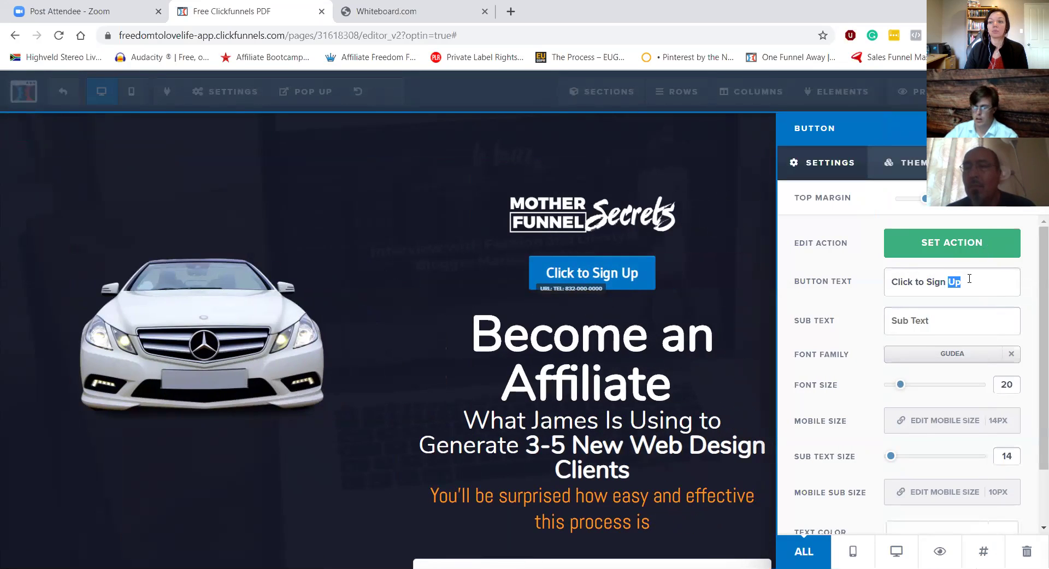
key("BackSpace")
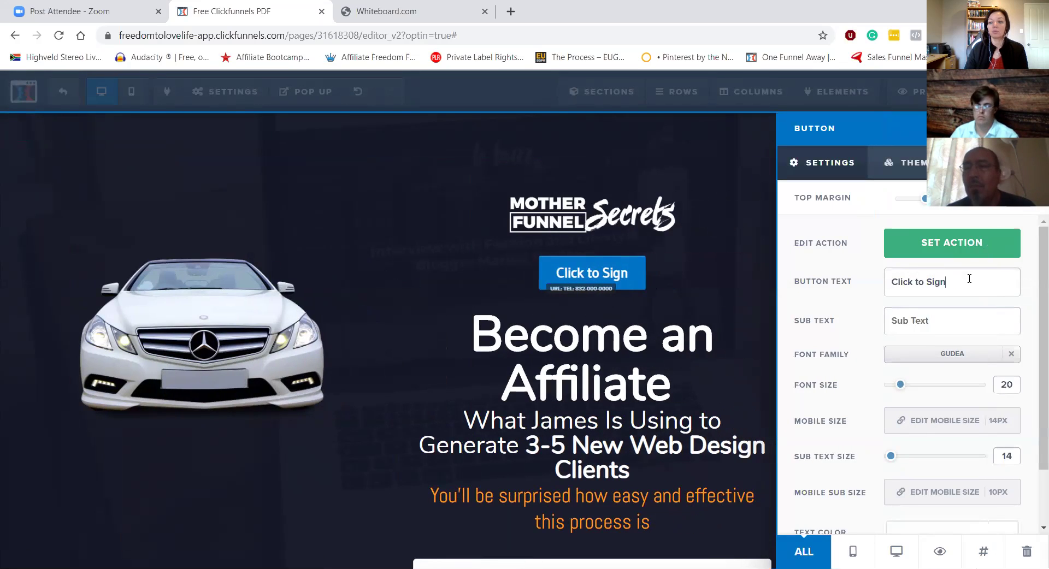
key("BackSpace")
key("BackSpace")
key("BackSpace")
key("BackSpace")
key("BackSpace")
type("Call")
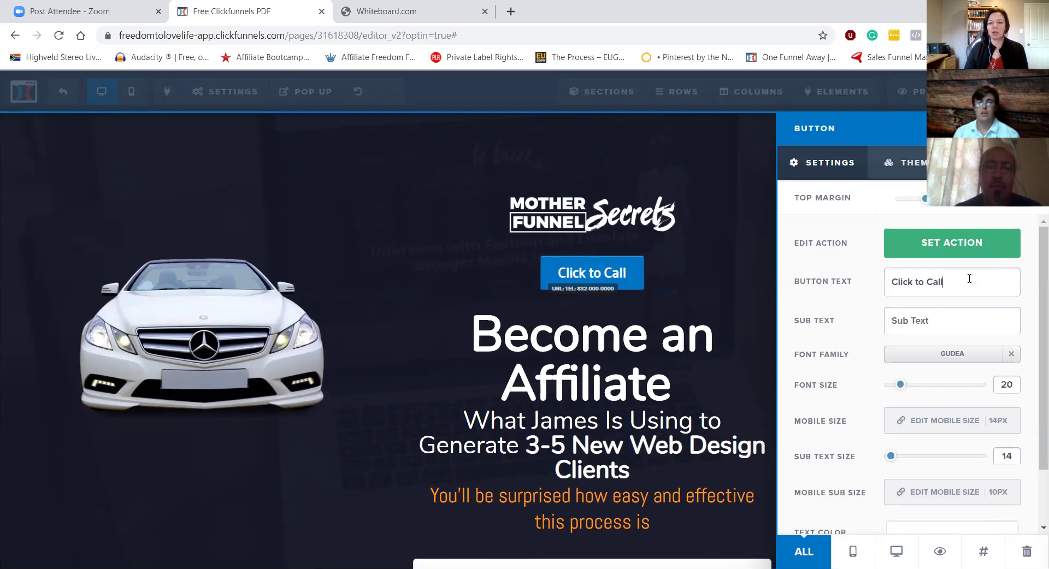
left_click(969, 278)
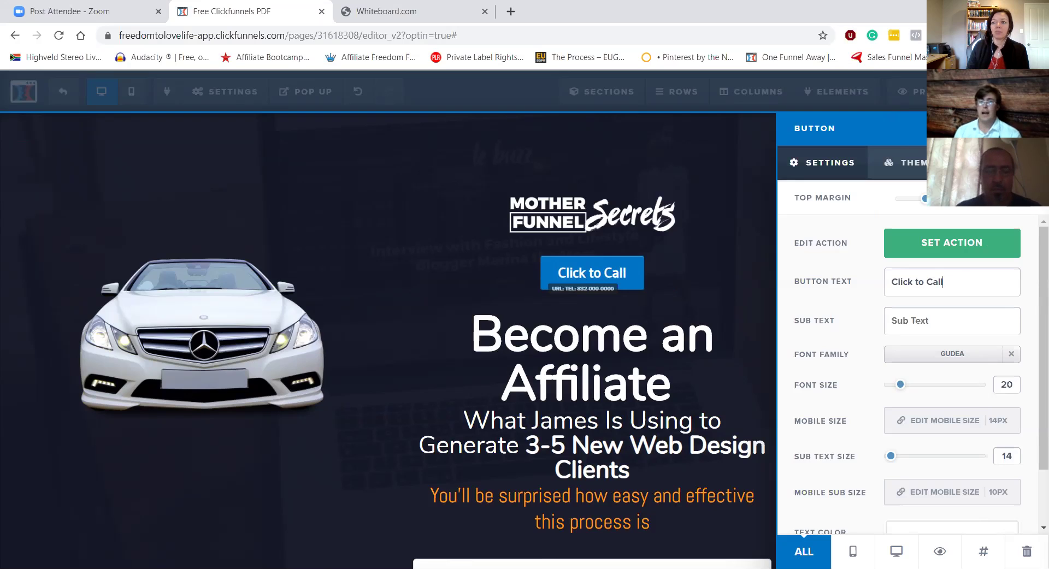
key("ctrl+w")
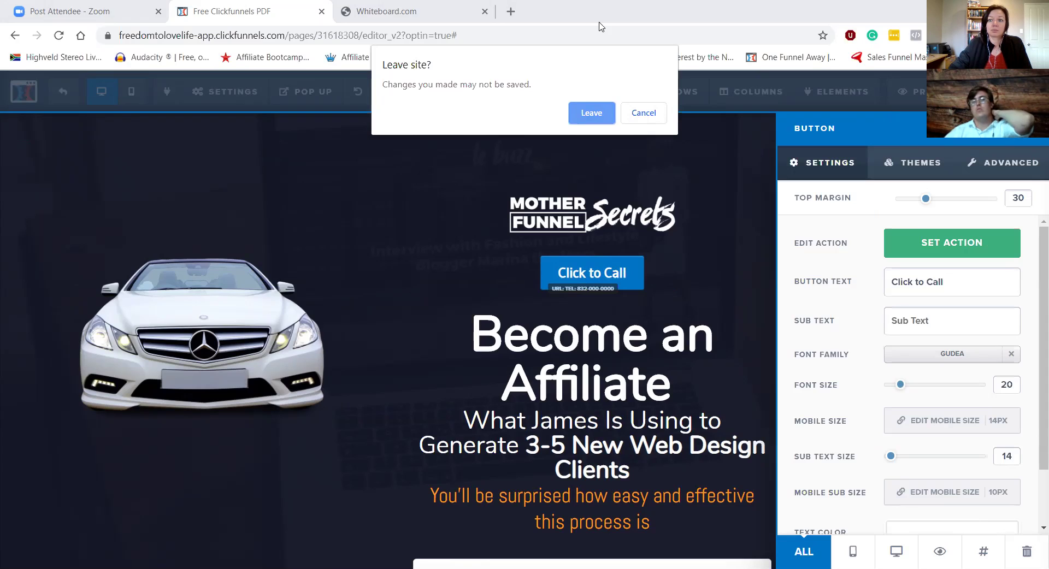
Step: Stay in the editor and replace the car photo with the food photo from the image library
left_click(640, 114)
key("ctrl+a")
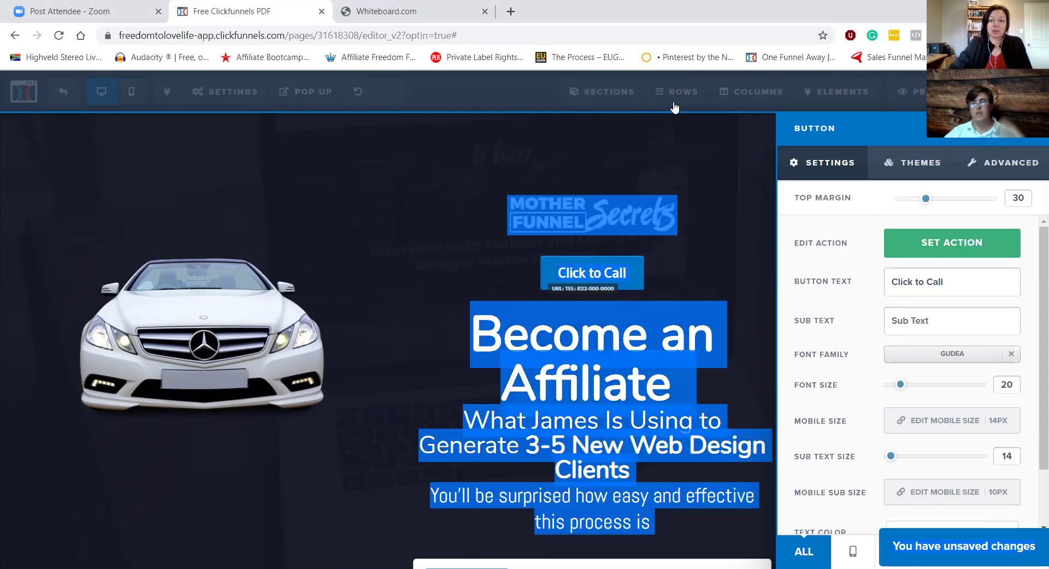
left_click(514, 107)
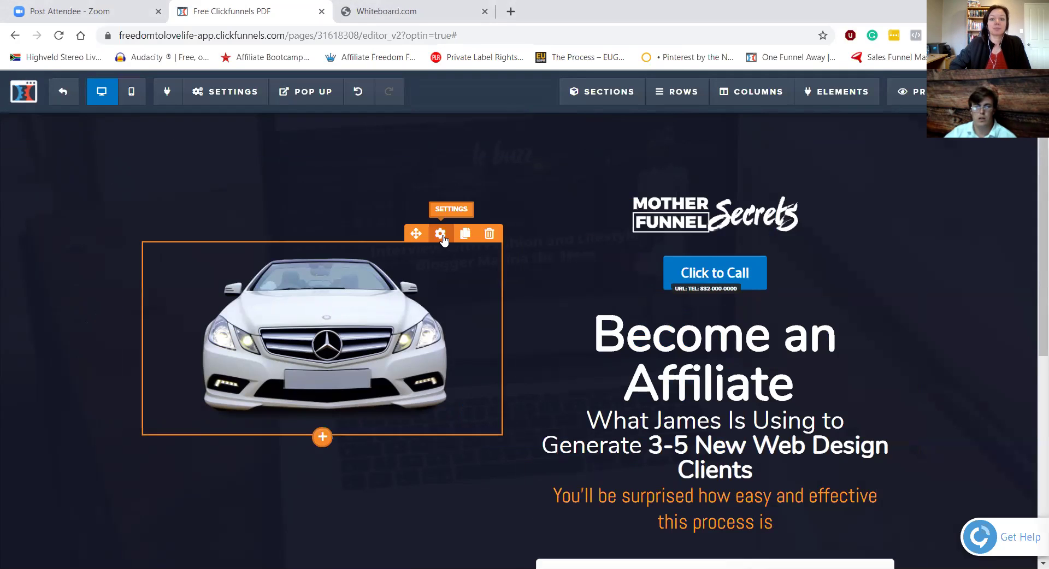
left_click(440, 233)
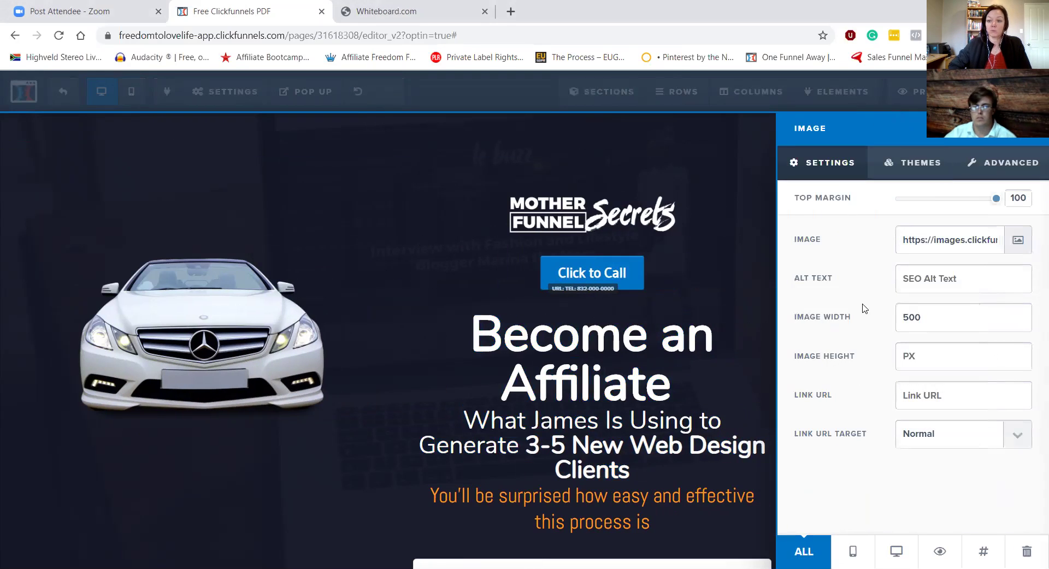
left_click(1017, 242)
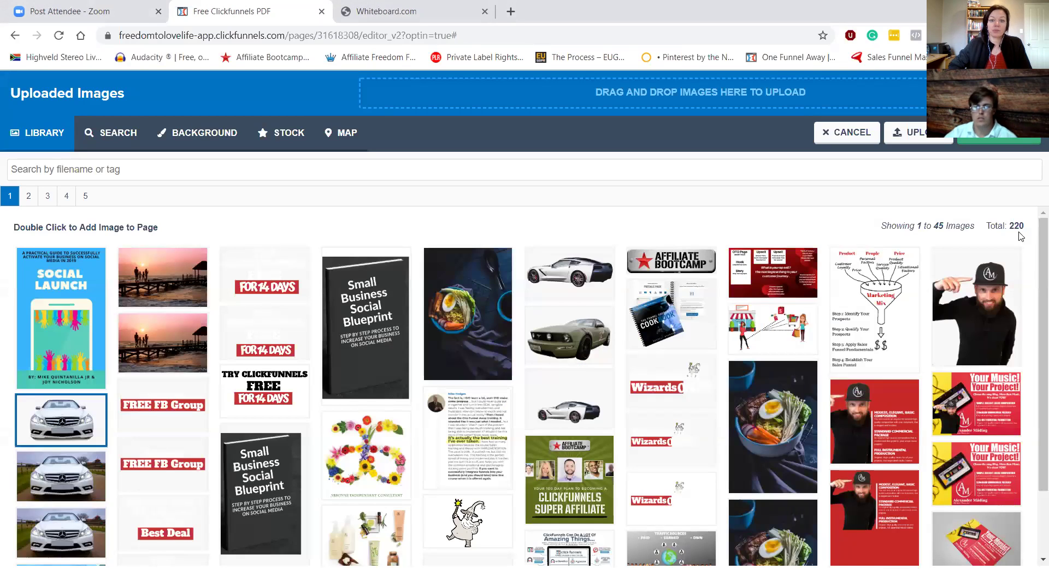
left_click(468, 295)
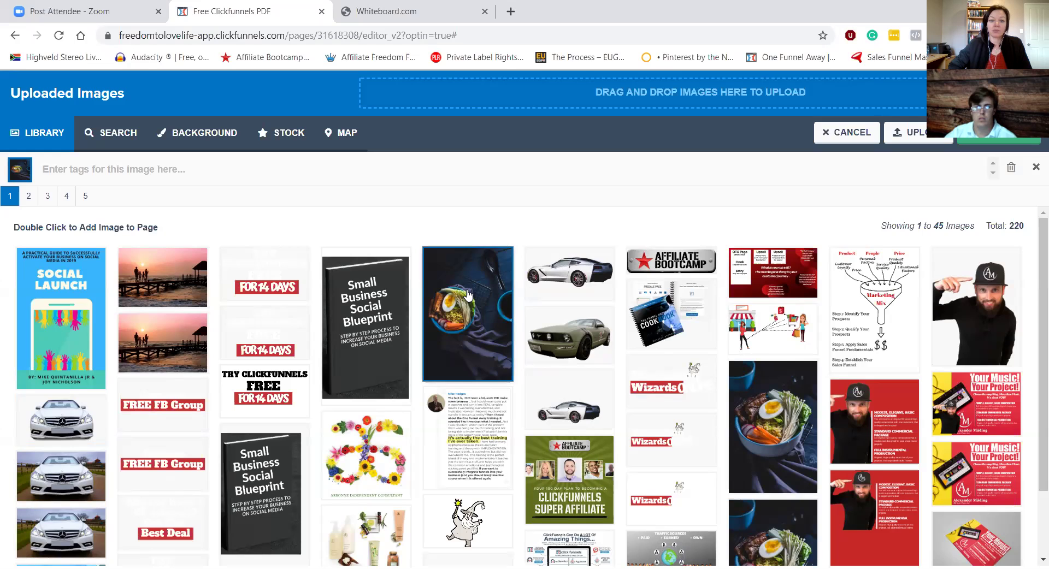
double_click(468, 294)
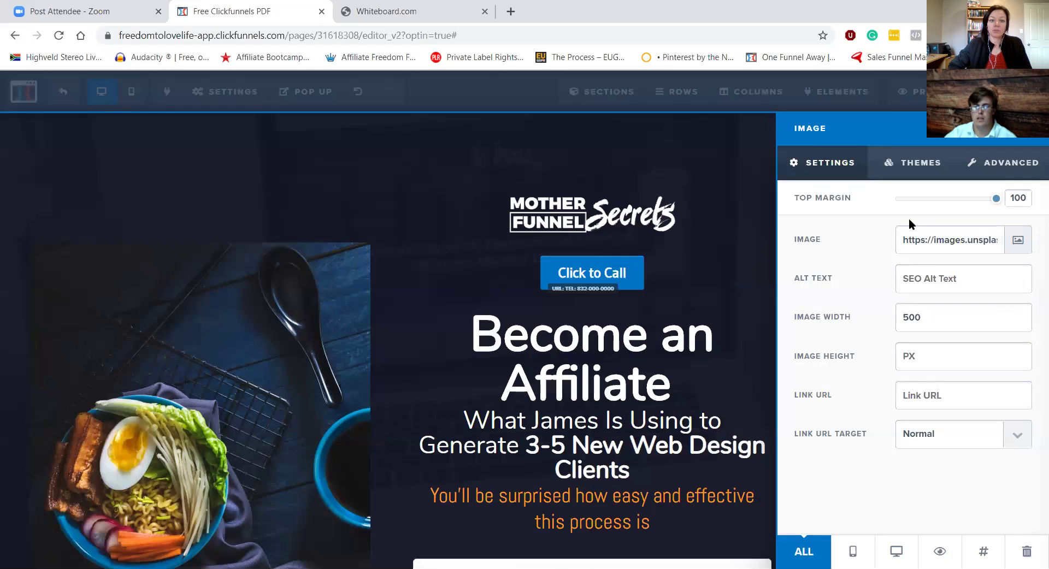
Step: Copy the food photo's Image URL and exit the page editor
double_click(935, 239)
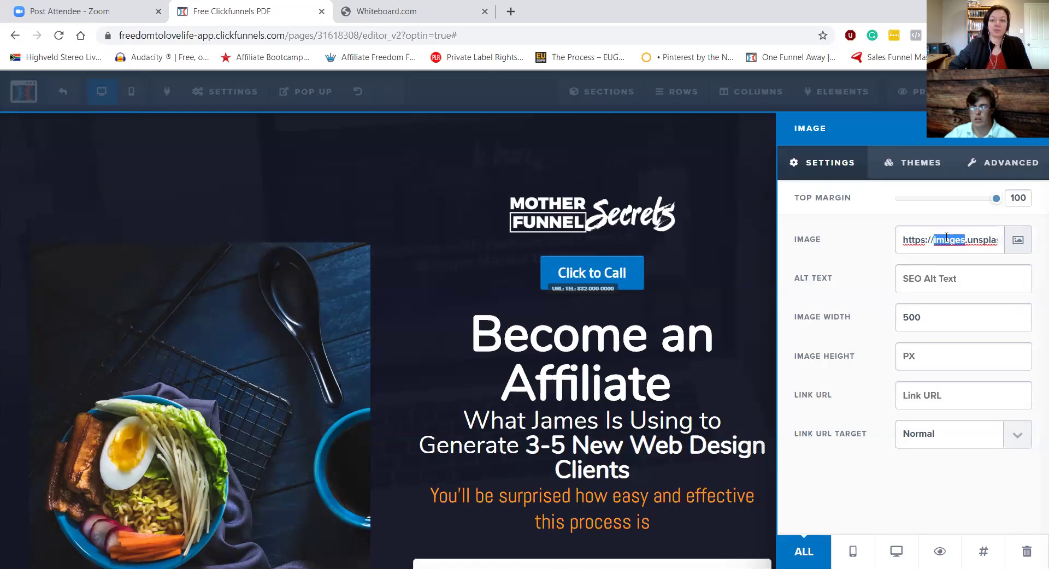
triple_click(945, 238)
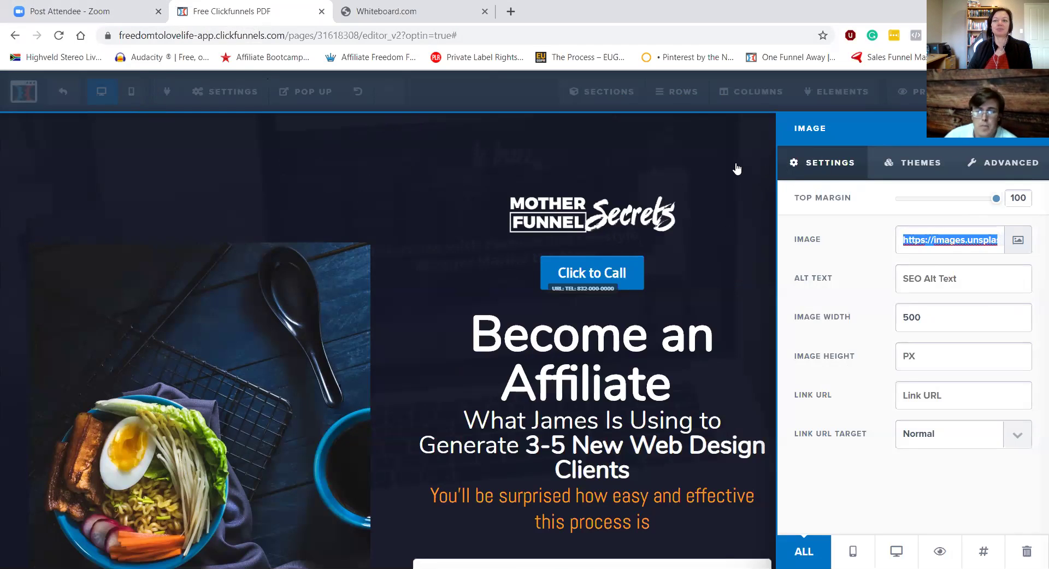
left_click(727, 149)
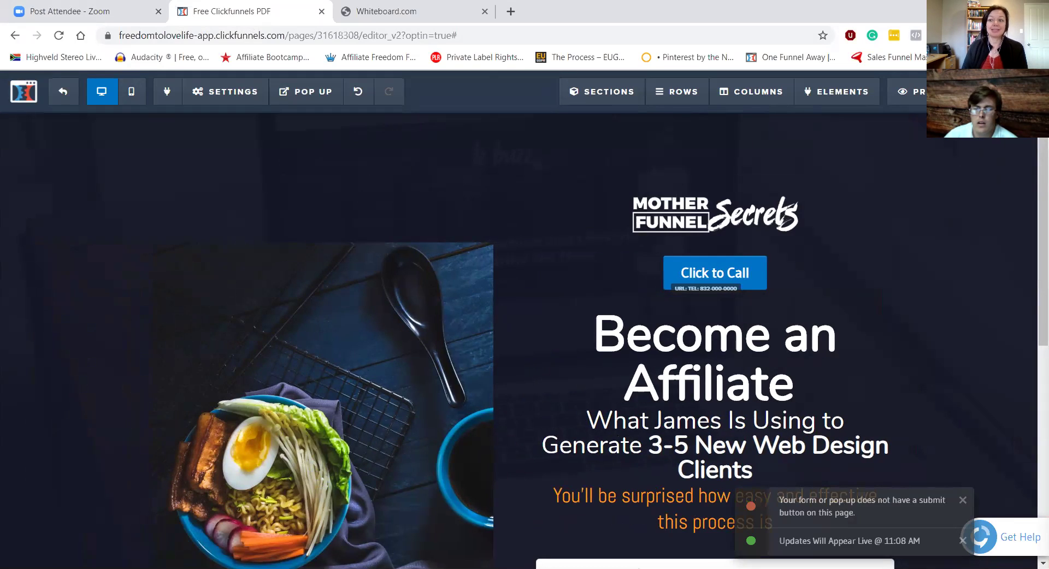
left_click(24, 91)
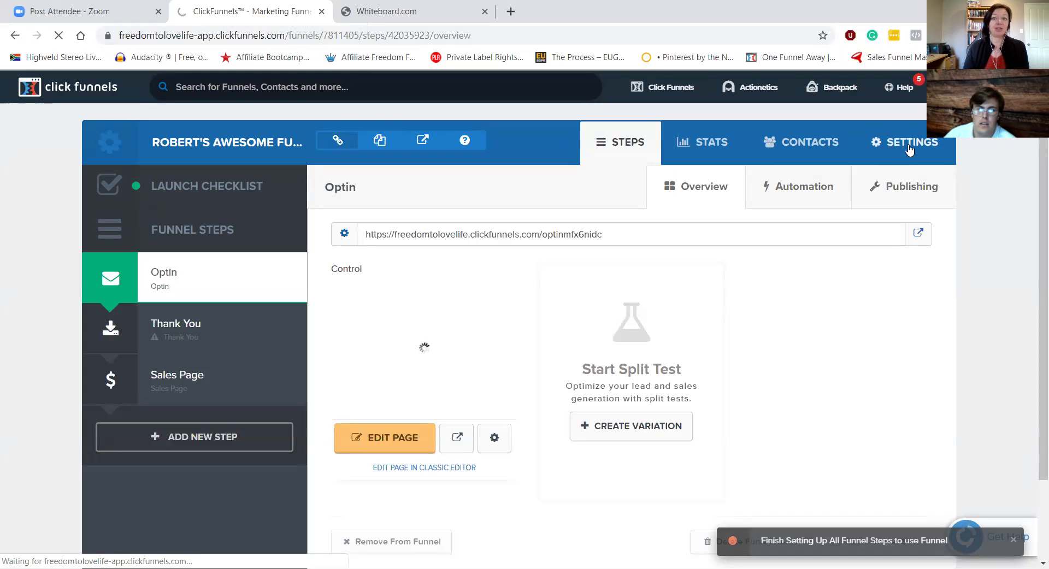
Step: Open the funnel's Settings and review group tag FB Live Funnels, path test-page-omw9pjn6xc and favicon field
left_click(909, 149)
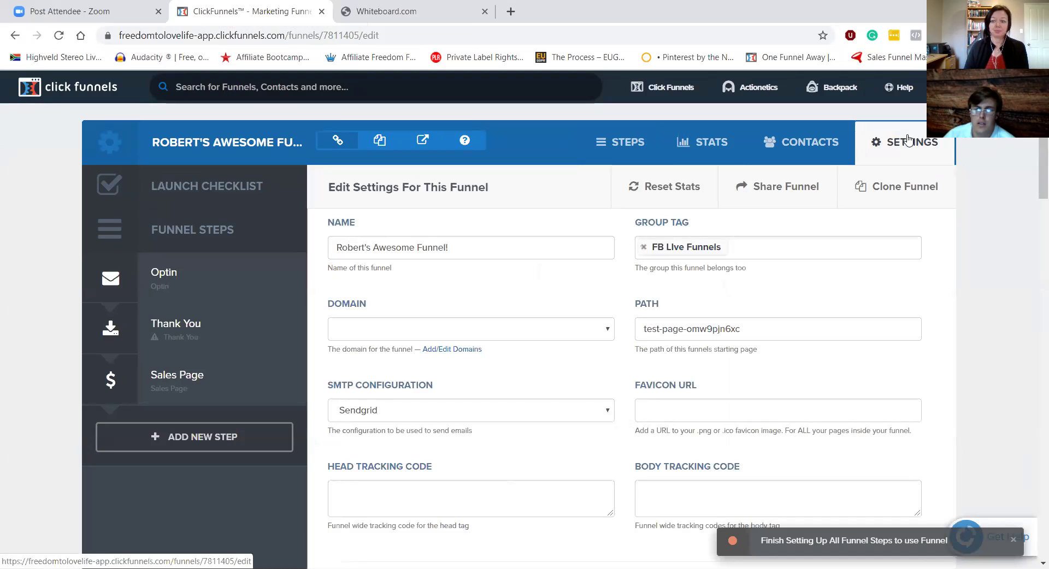
scroll(1032, 138, "down", 1)
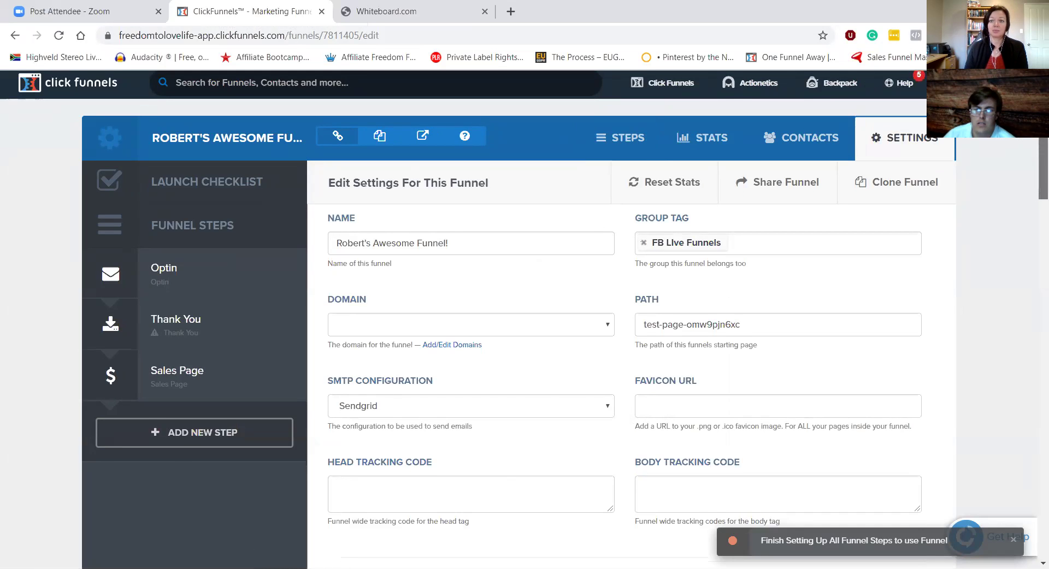
left_click_drag(1033, 135, 1032, 497)
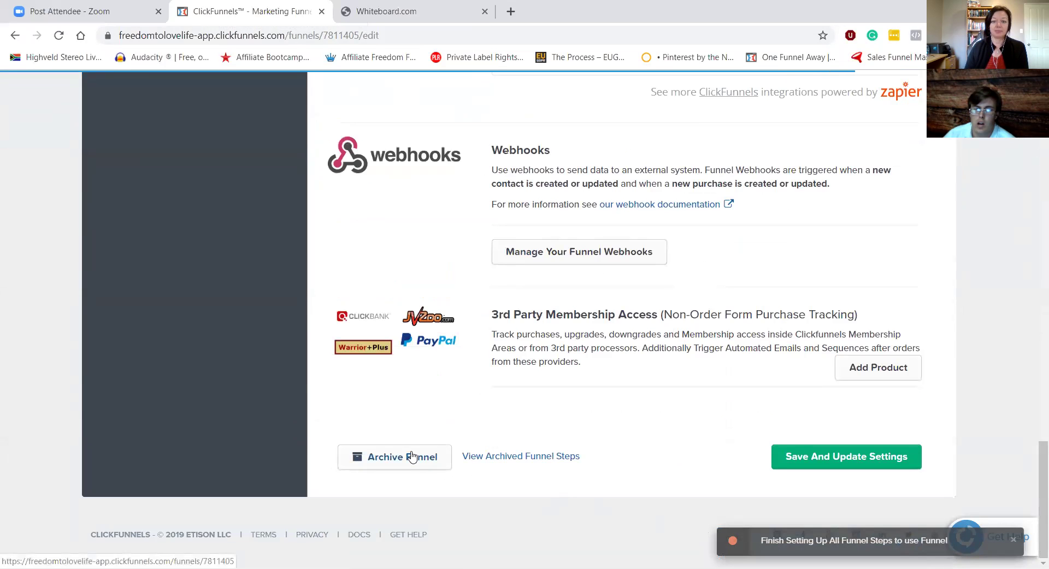
left_click_drag(1033, 492, 1032, 161)
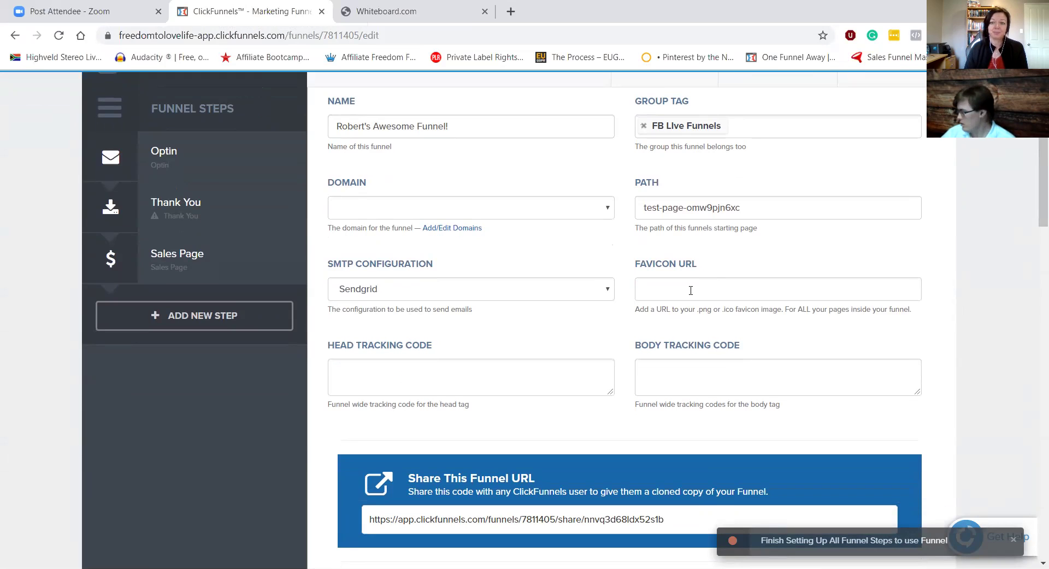
Step: Paste the food photo's unsplash address into Favicon URL, check it, and save the settings
left_click(690, 290)
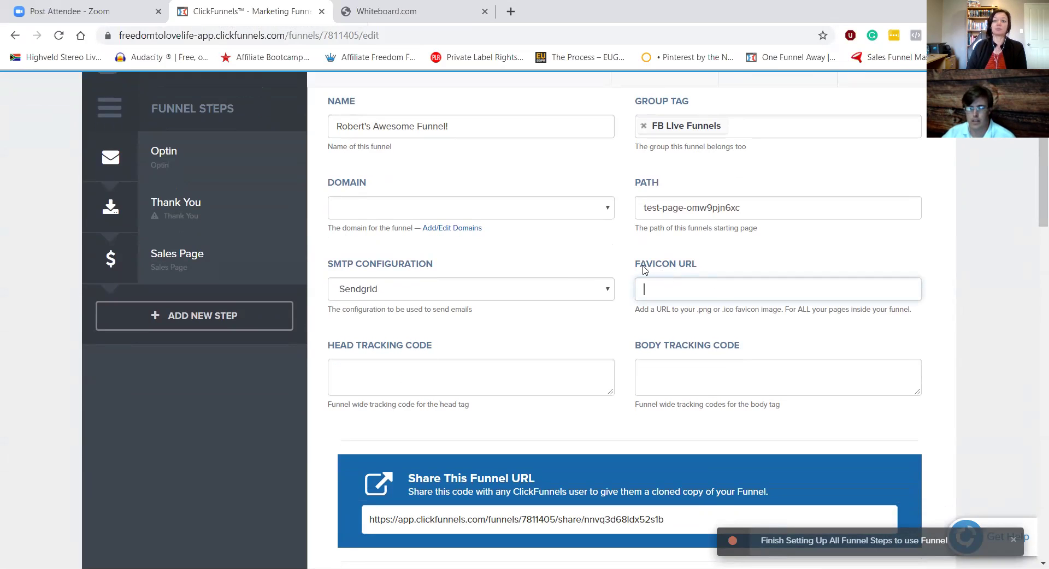
key("ctrl+v")
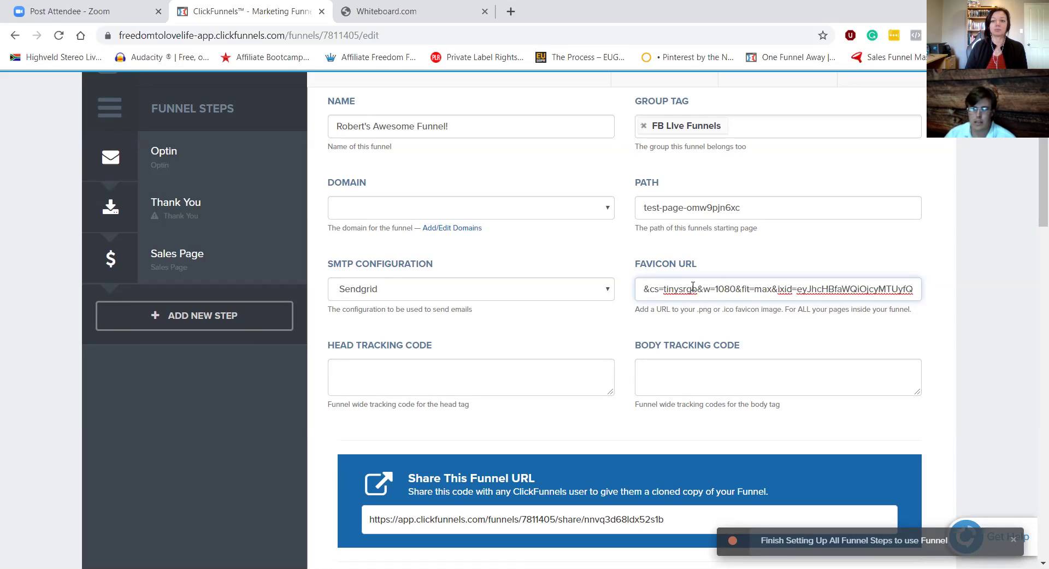
key("Left")
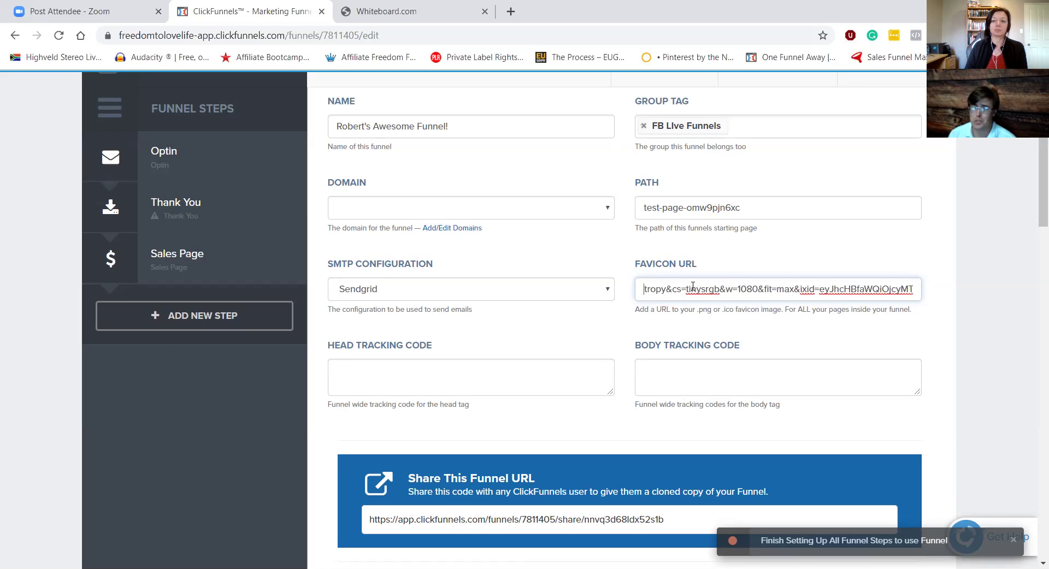
key("Left")
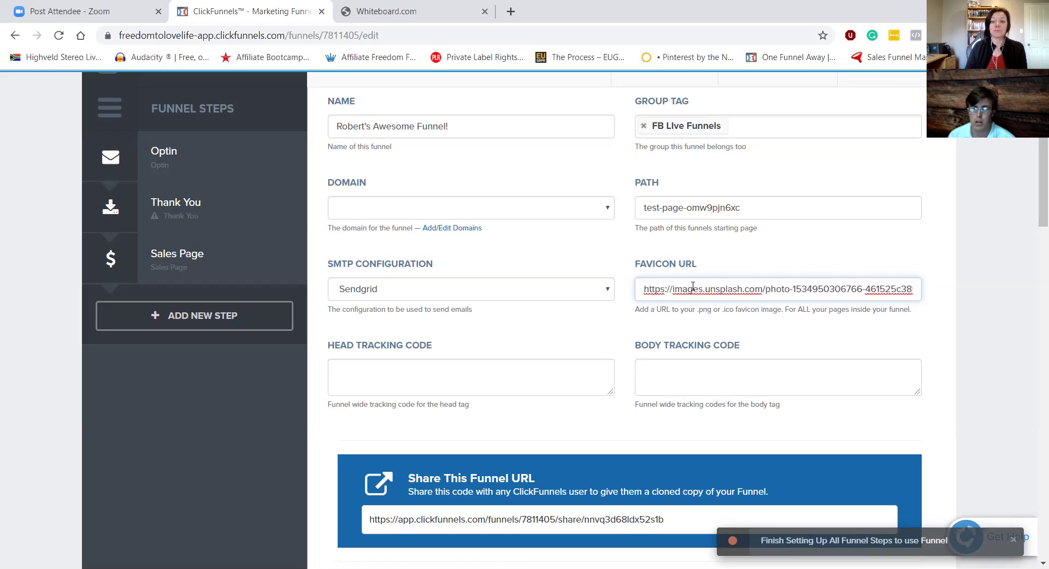
left_click_drag(1032, 186, 1032, 491)
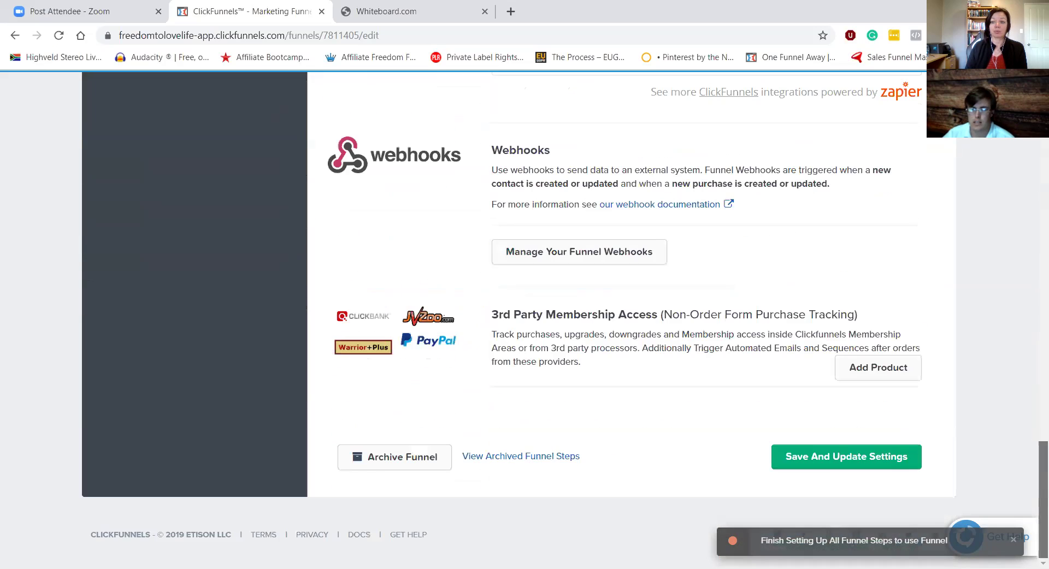
left_click(853, 463)
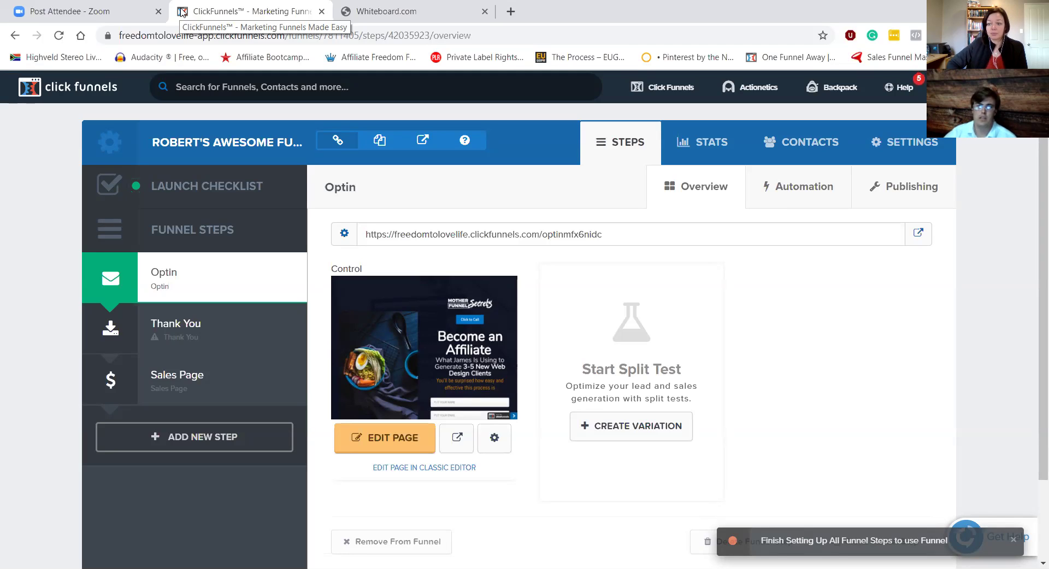
Step: Go to My Profile Settings, open the empty Digital Assets page, and select its web address
mouse_move(974, 88)
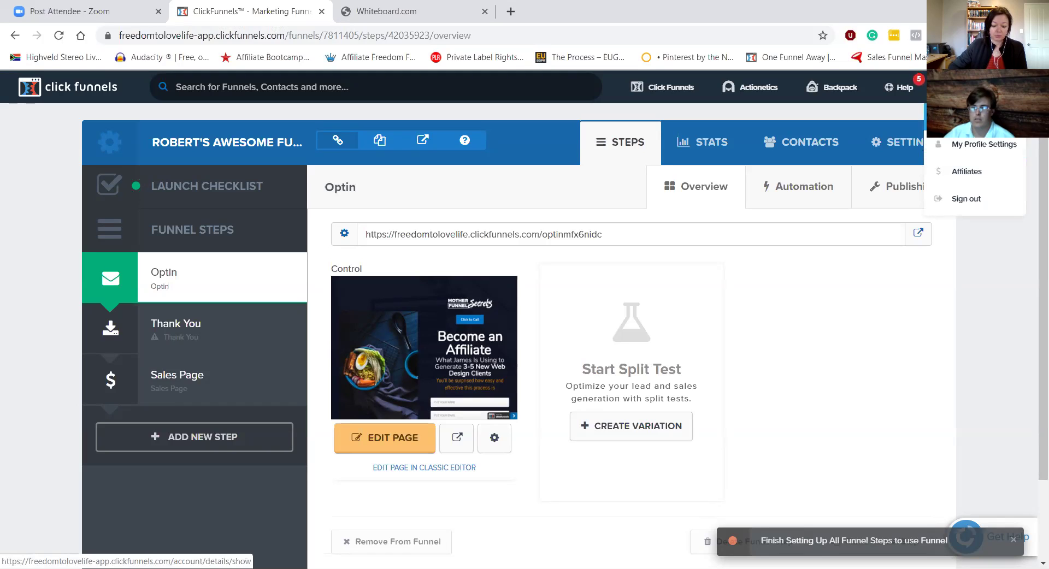
left_click(975, 117)
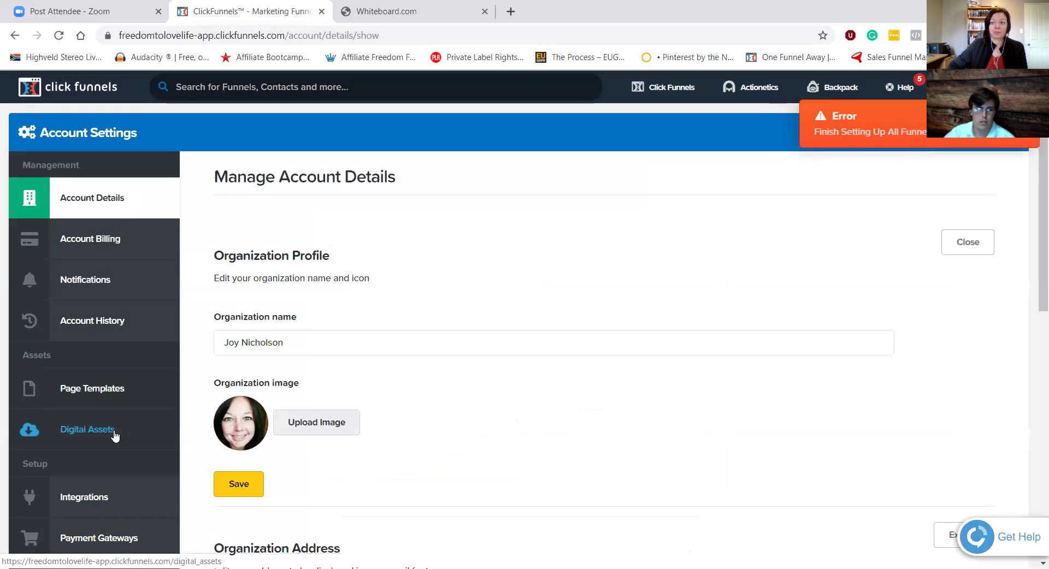
left_click(114, 431)
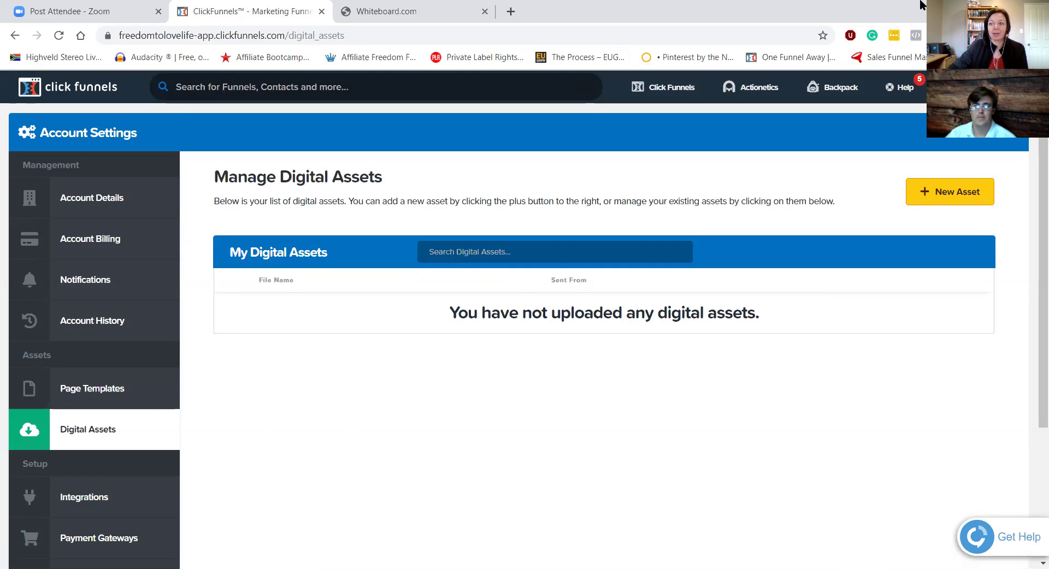
left_click(590, 40)
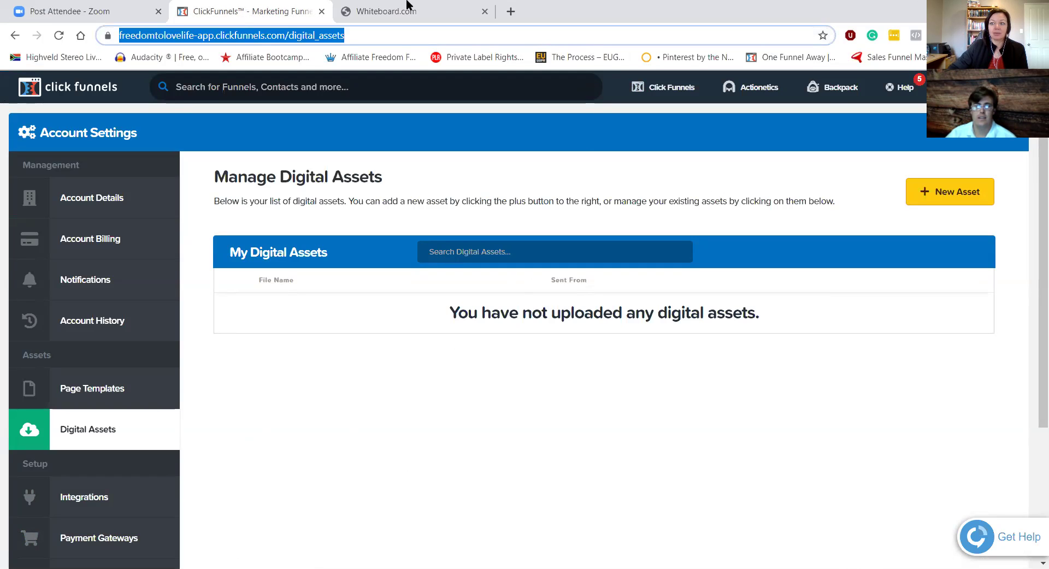